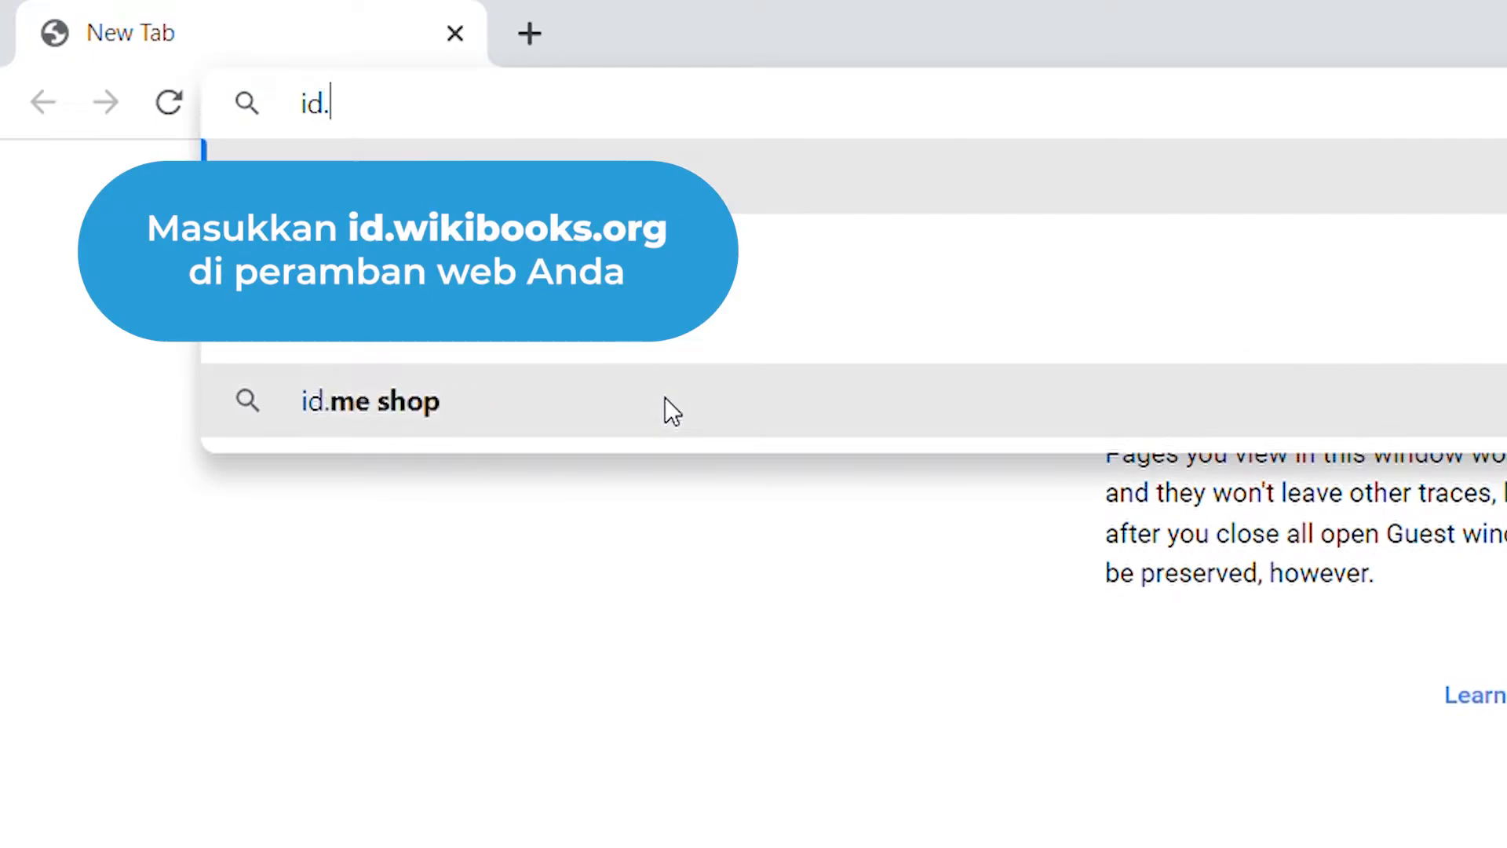
Go to id.wikibooks.com and open the page for creating a new account
text(ks.com)
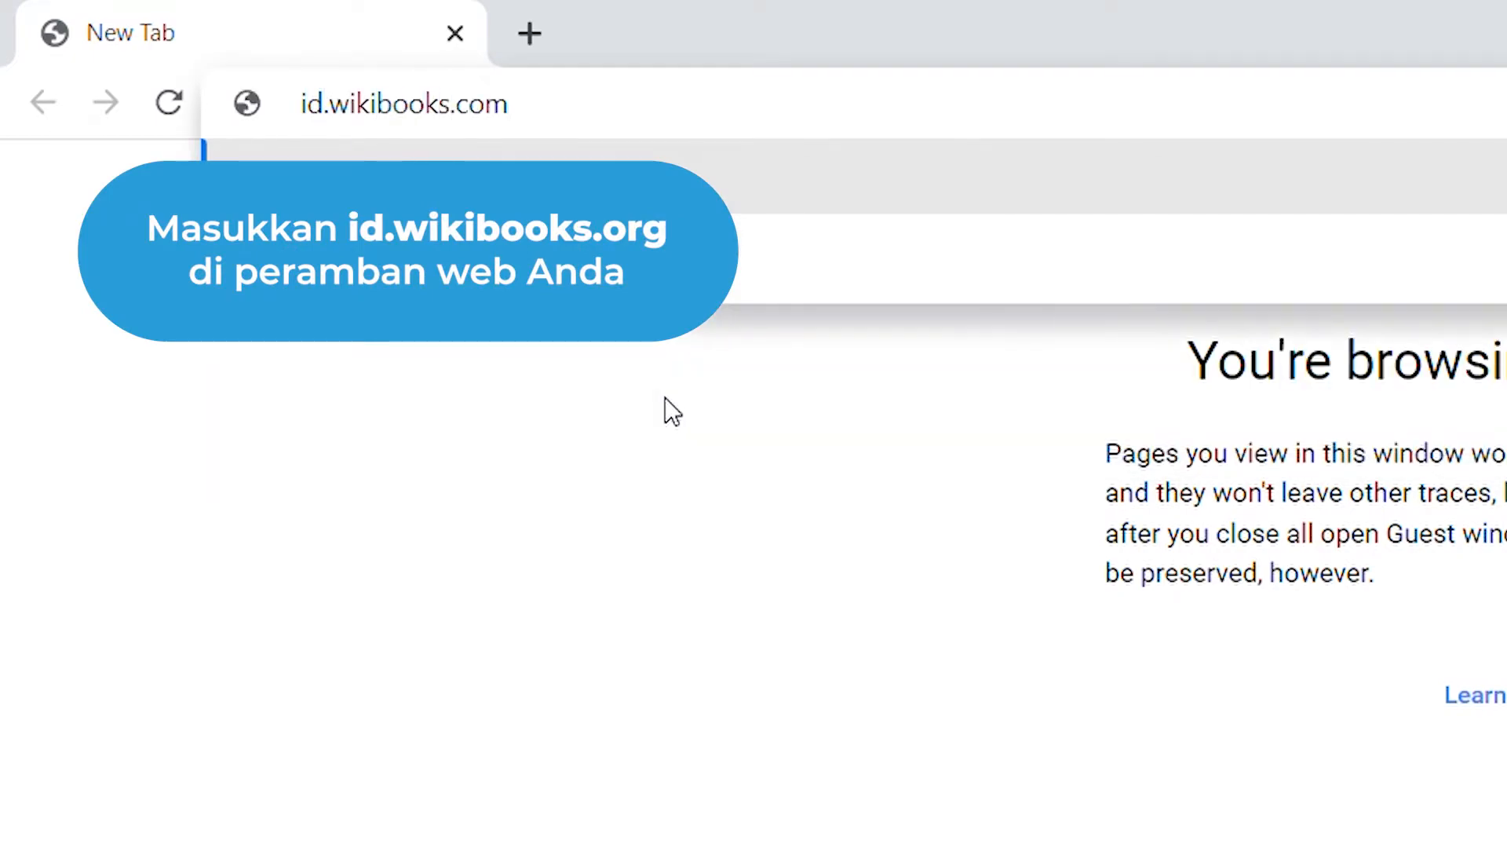
key(Return)
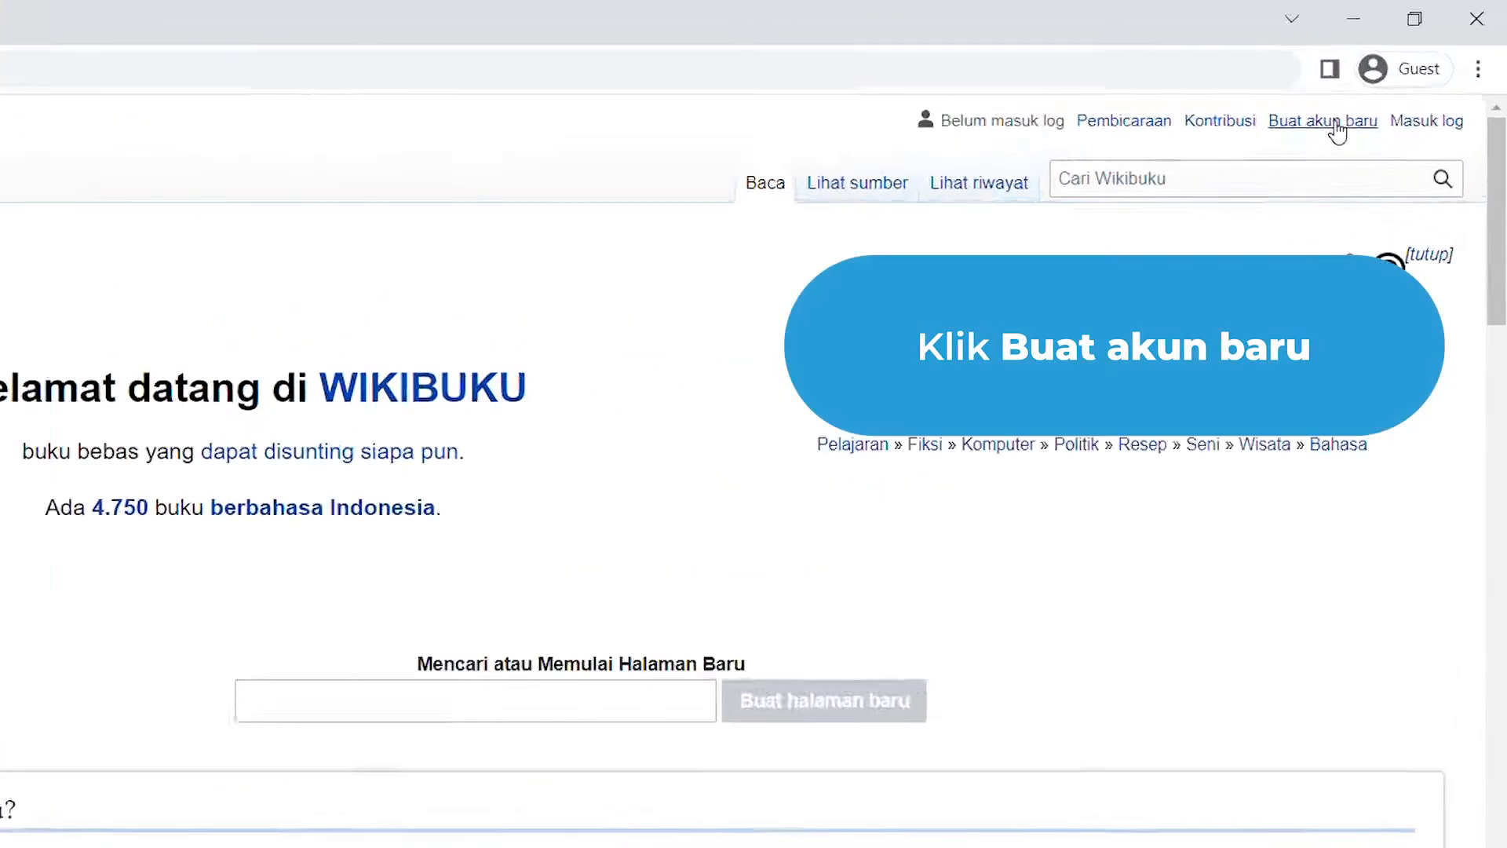
click(1337, 123)
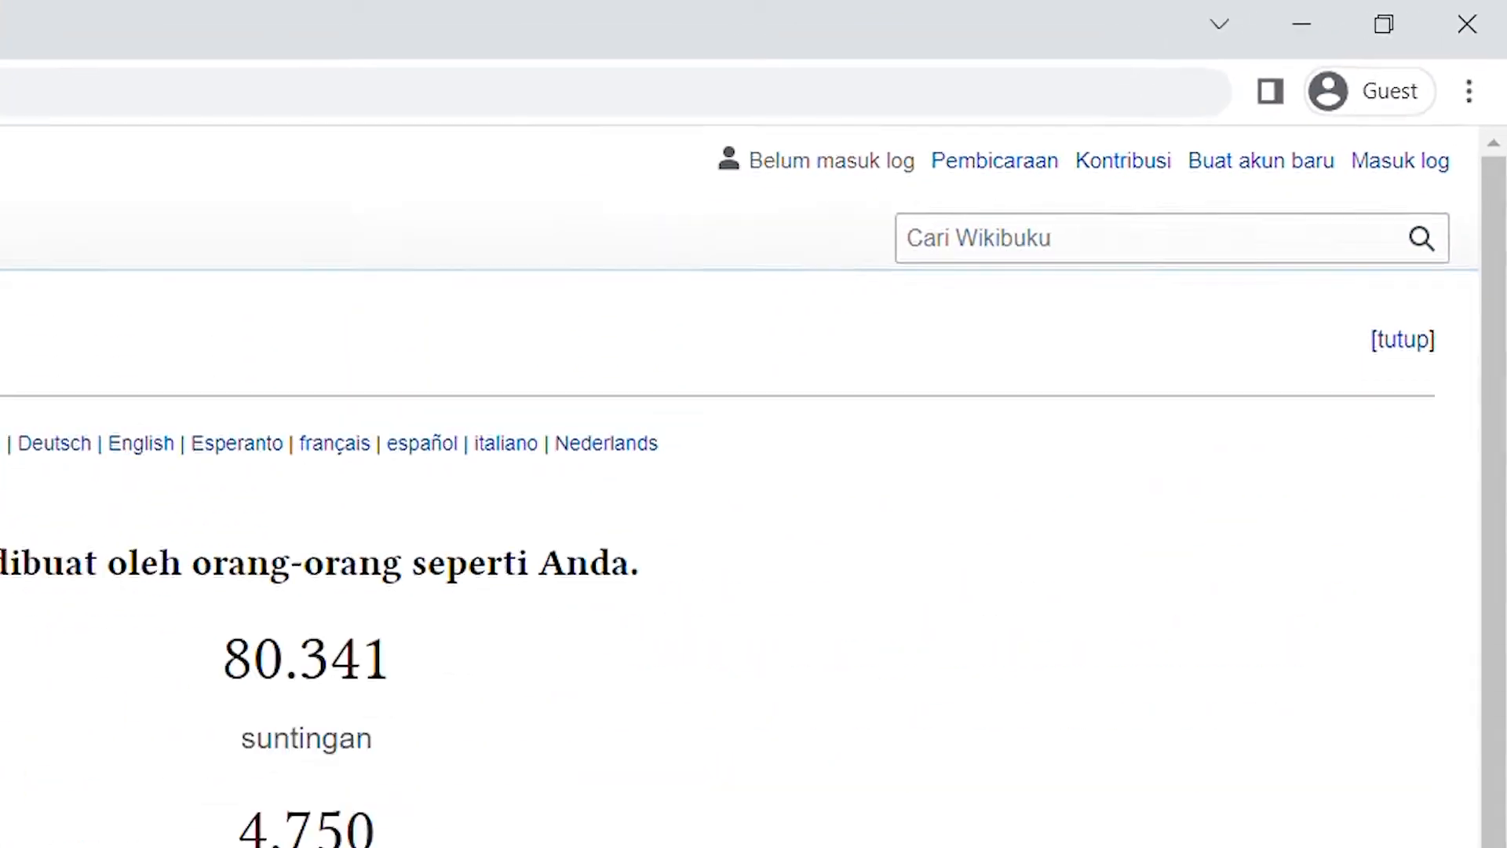
Fill in the registration form with the username TutorialWikiBuku and enter the account password in both the password and confirmation fields
click(304, 360)
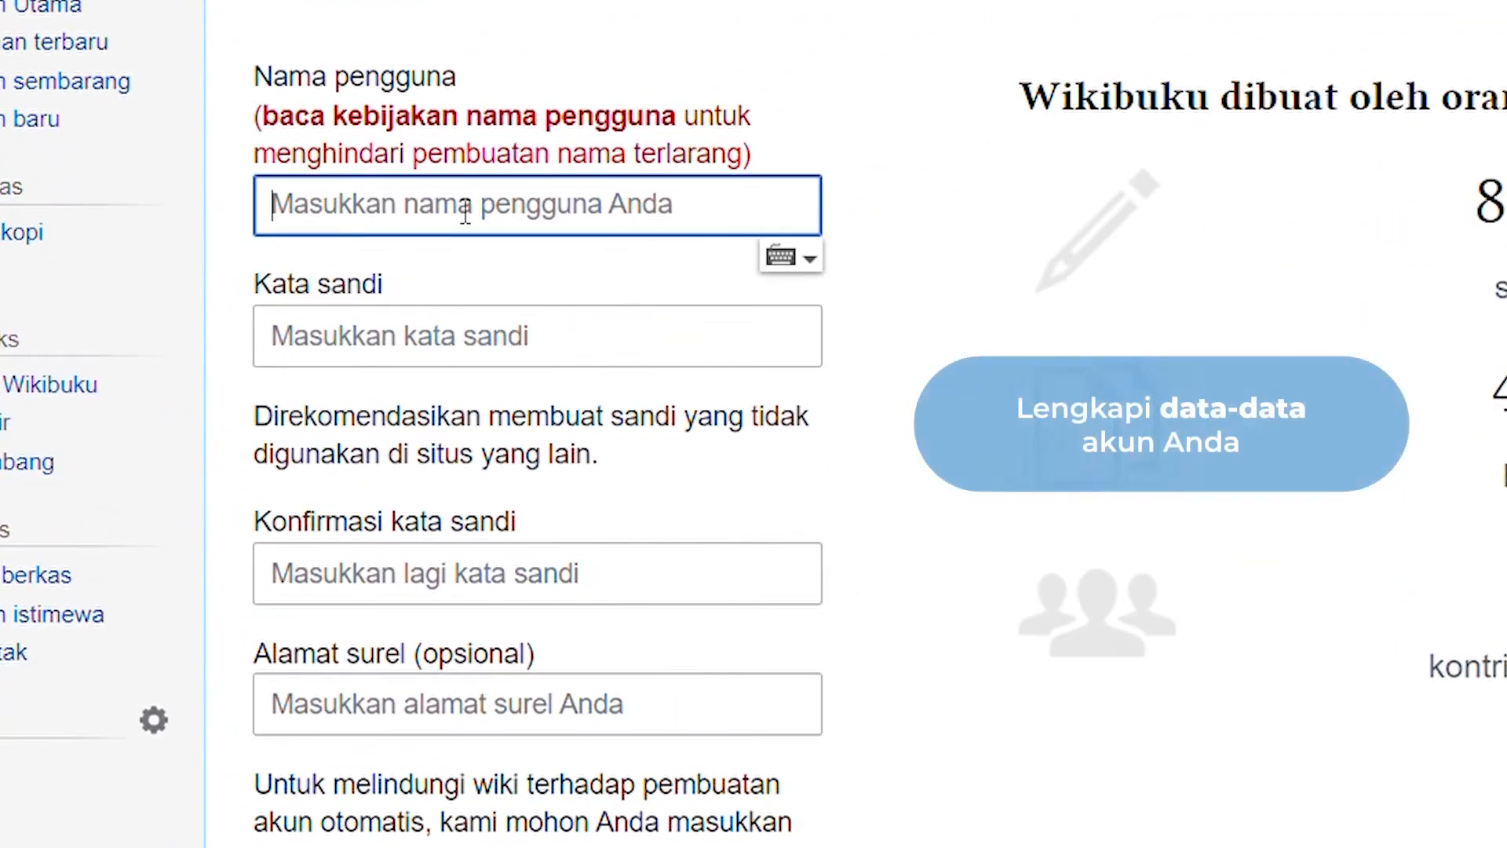
text(TutorialWikiBuku)
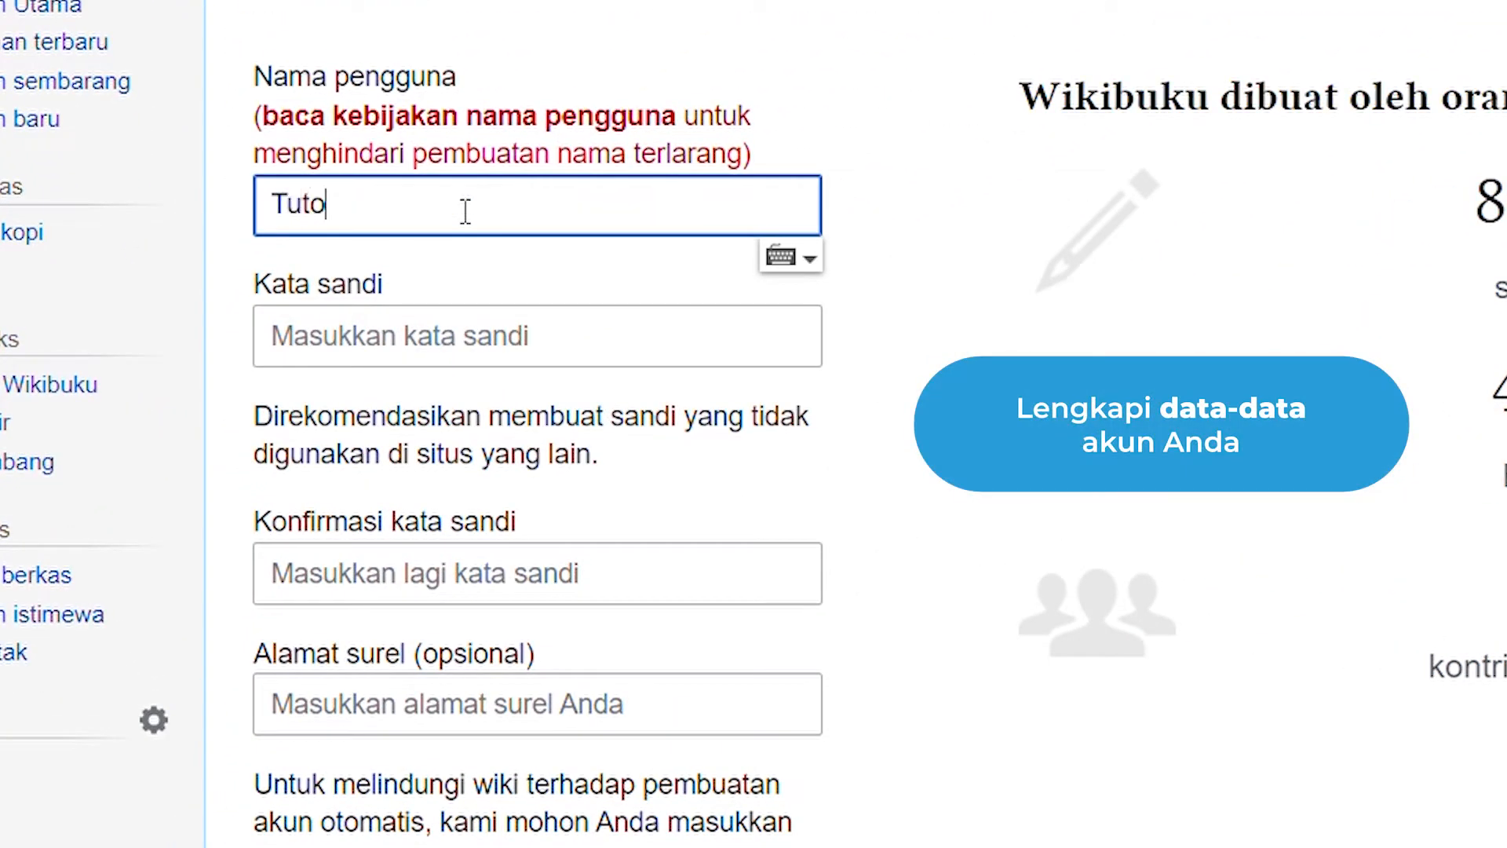
key(Tab)
text(•••••••••••••)
key(Tab)
text(••)
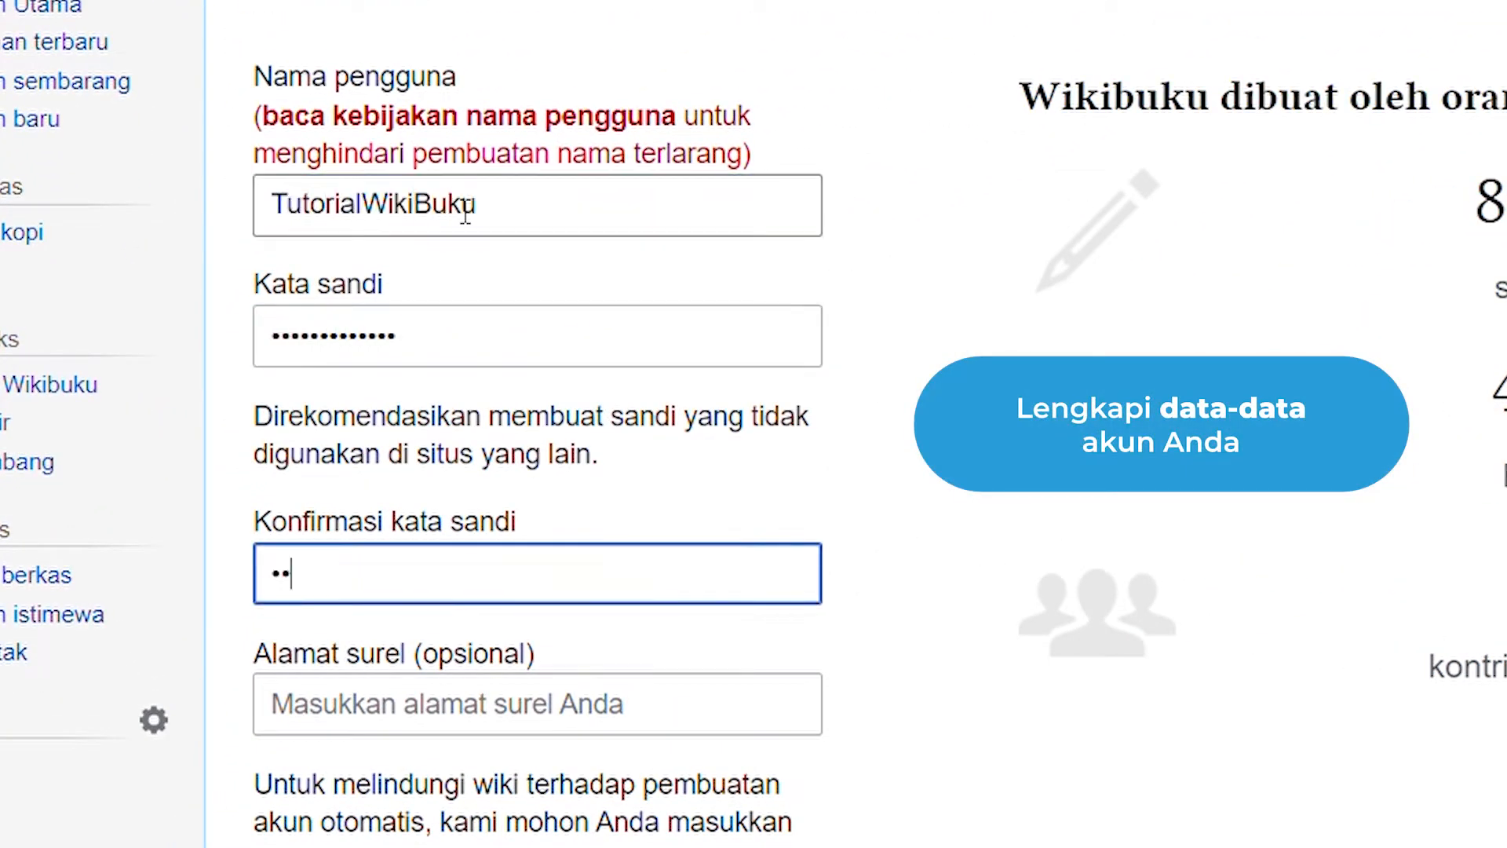
text(•••••••••••)
Enter the CAPTCHA text shown in the image and submit the form to create the account
scroll(609, 503, down, 5)
click(707, 475)
text(noo)
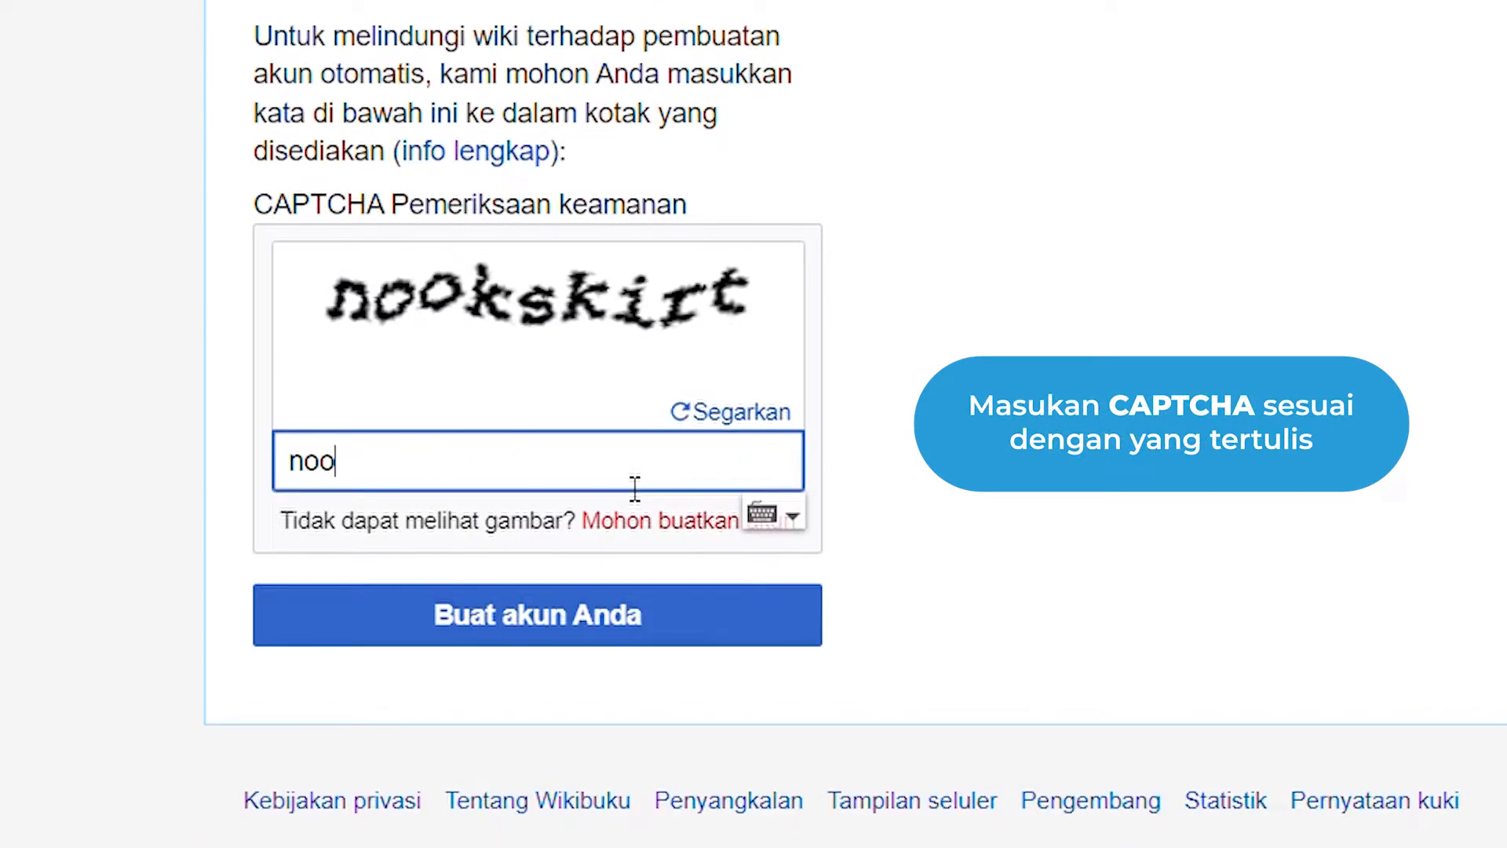
text(kskirt)
key(Tab)
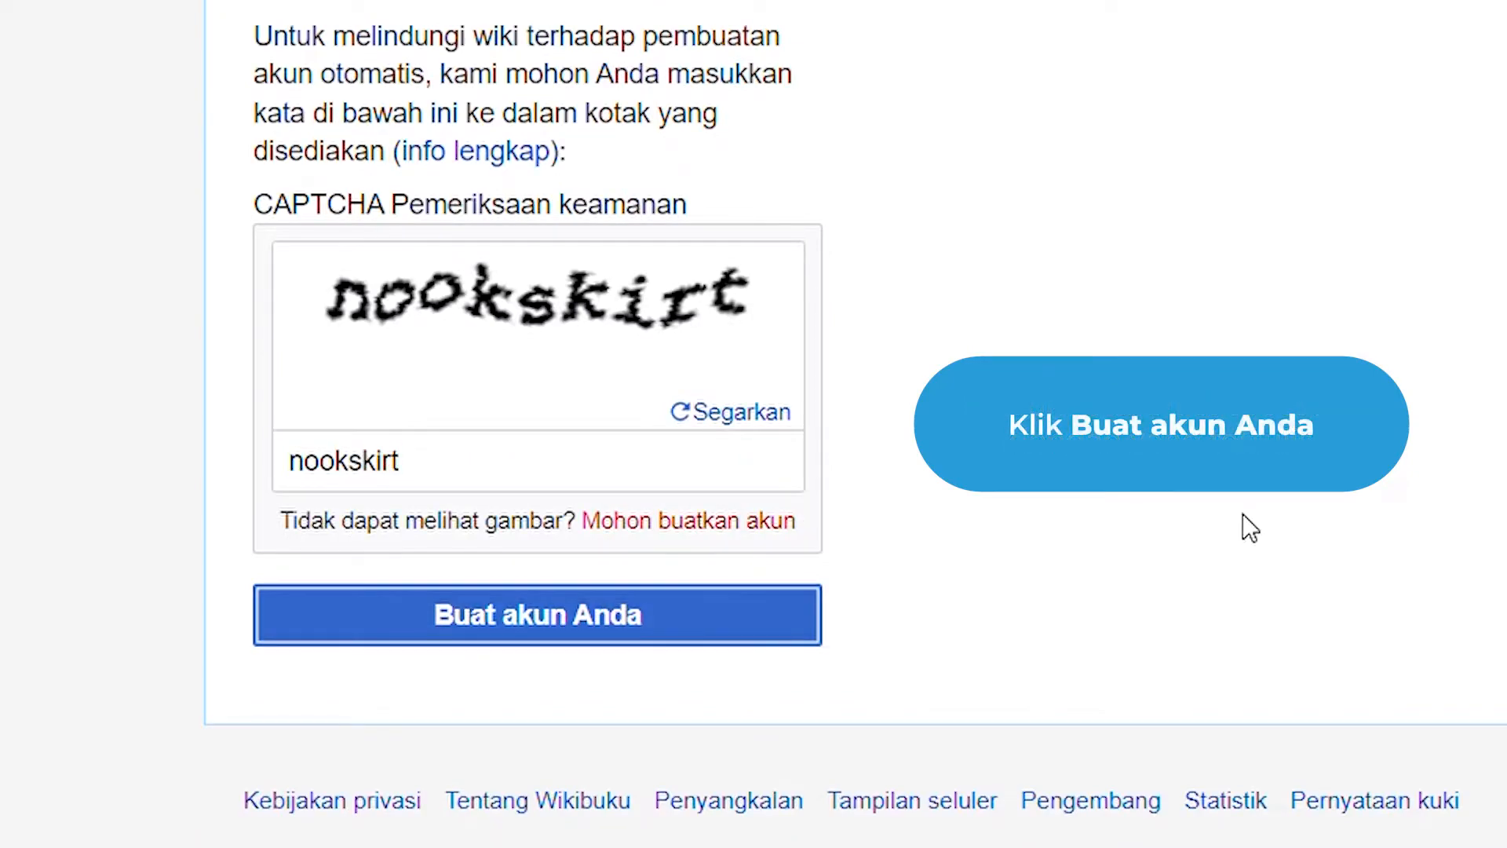
key(Return)
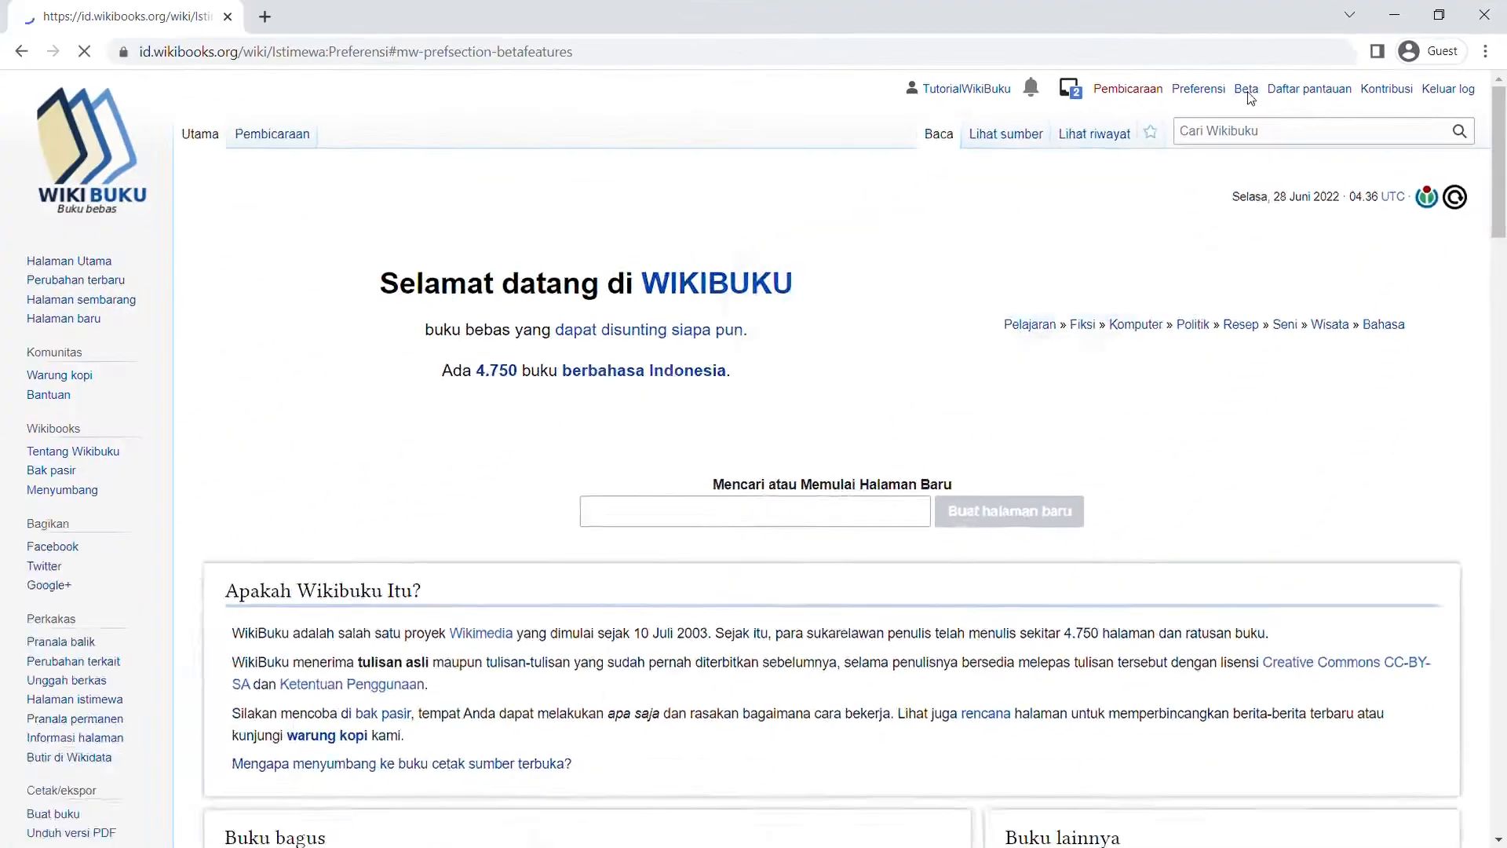
Enable the "Penyuntingan visual" beta feature in the account preferences and save the setting
click(946, 203)
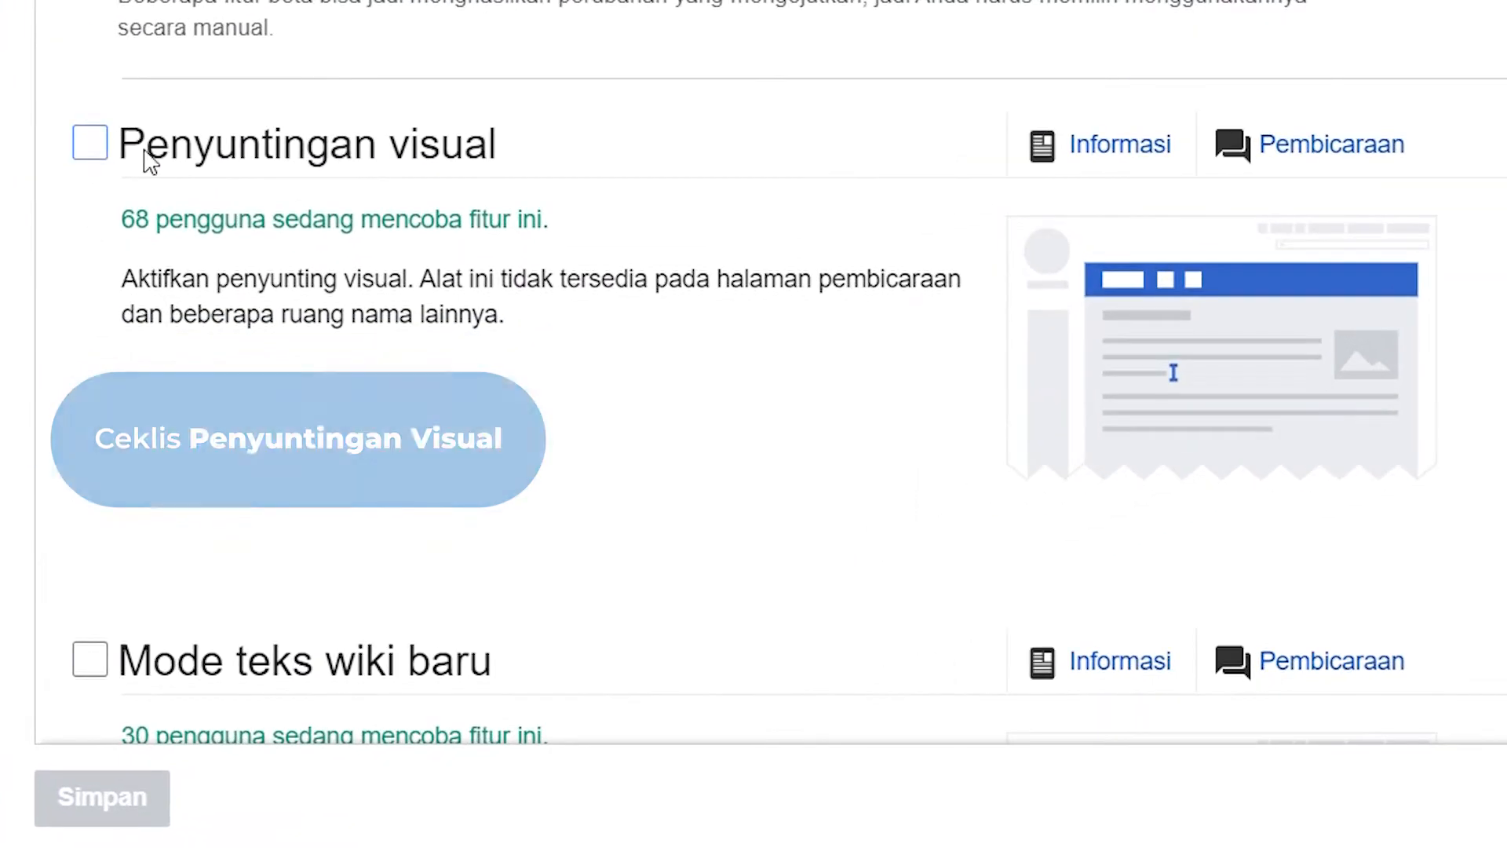
click(233, 462)
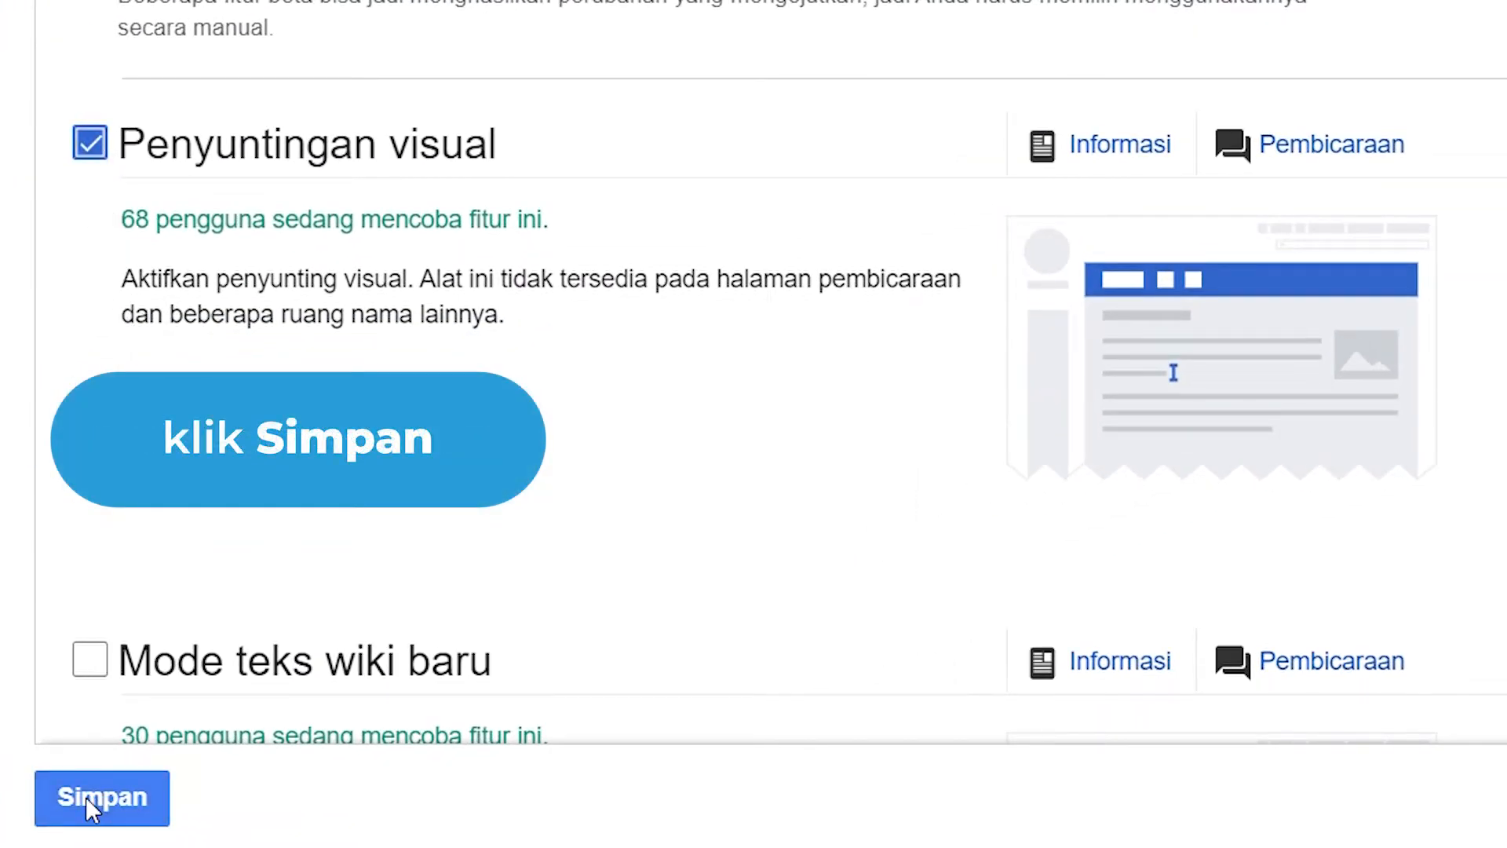
click(87, 798)
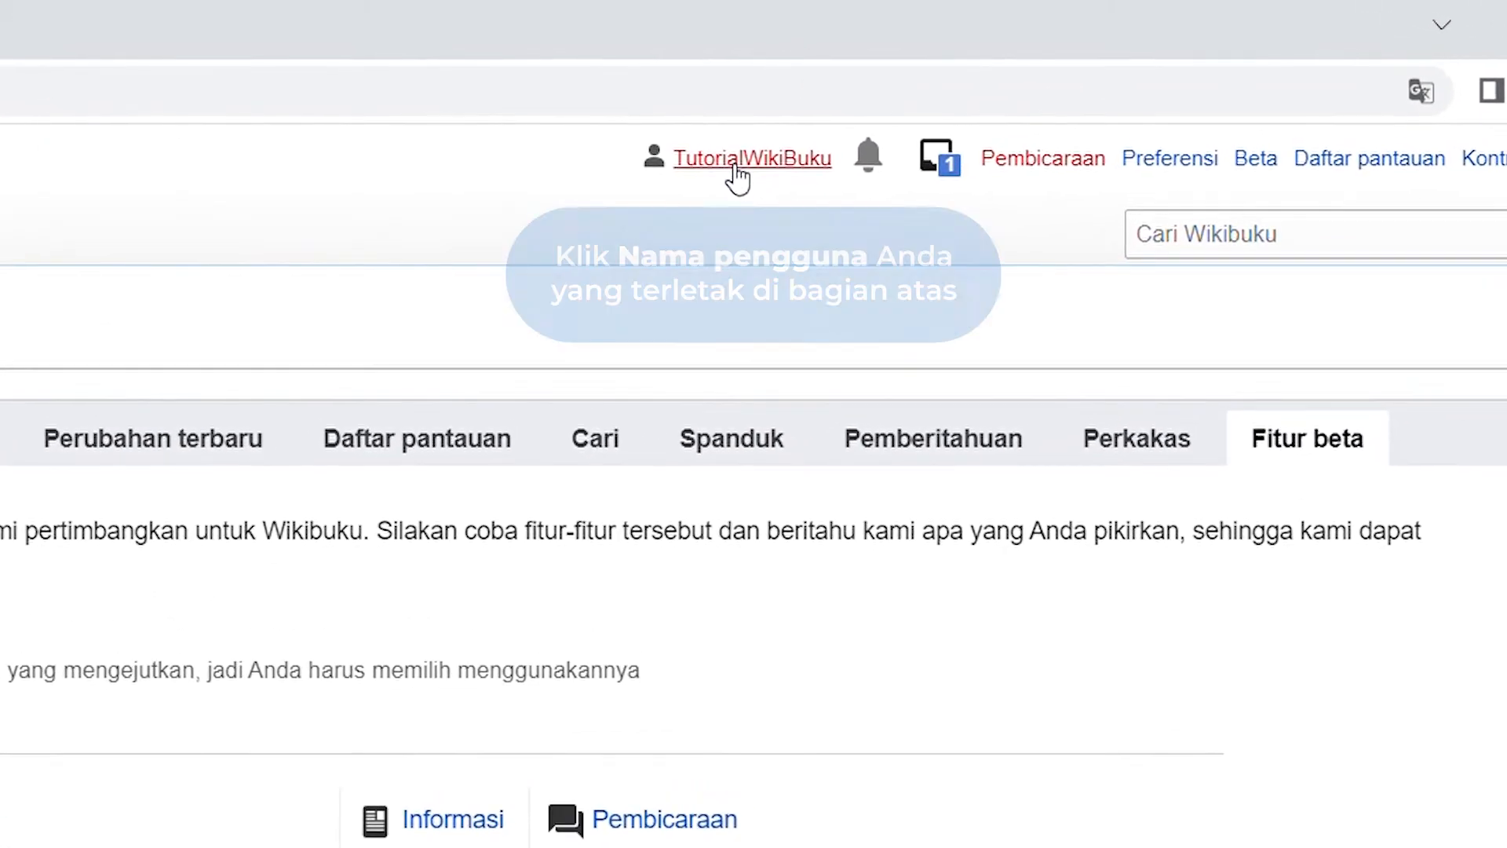
Start creating the account's own user page and switch it to the visual editor
click(733, 175)
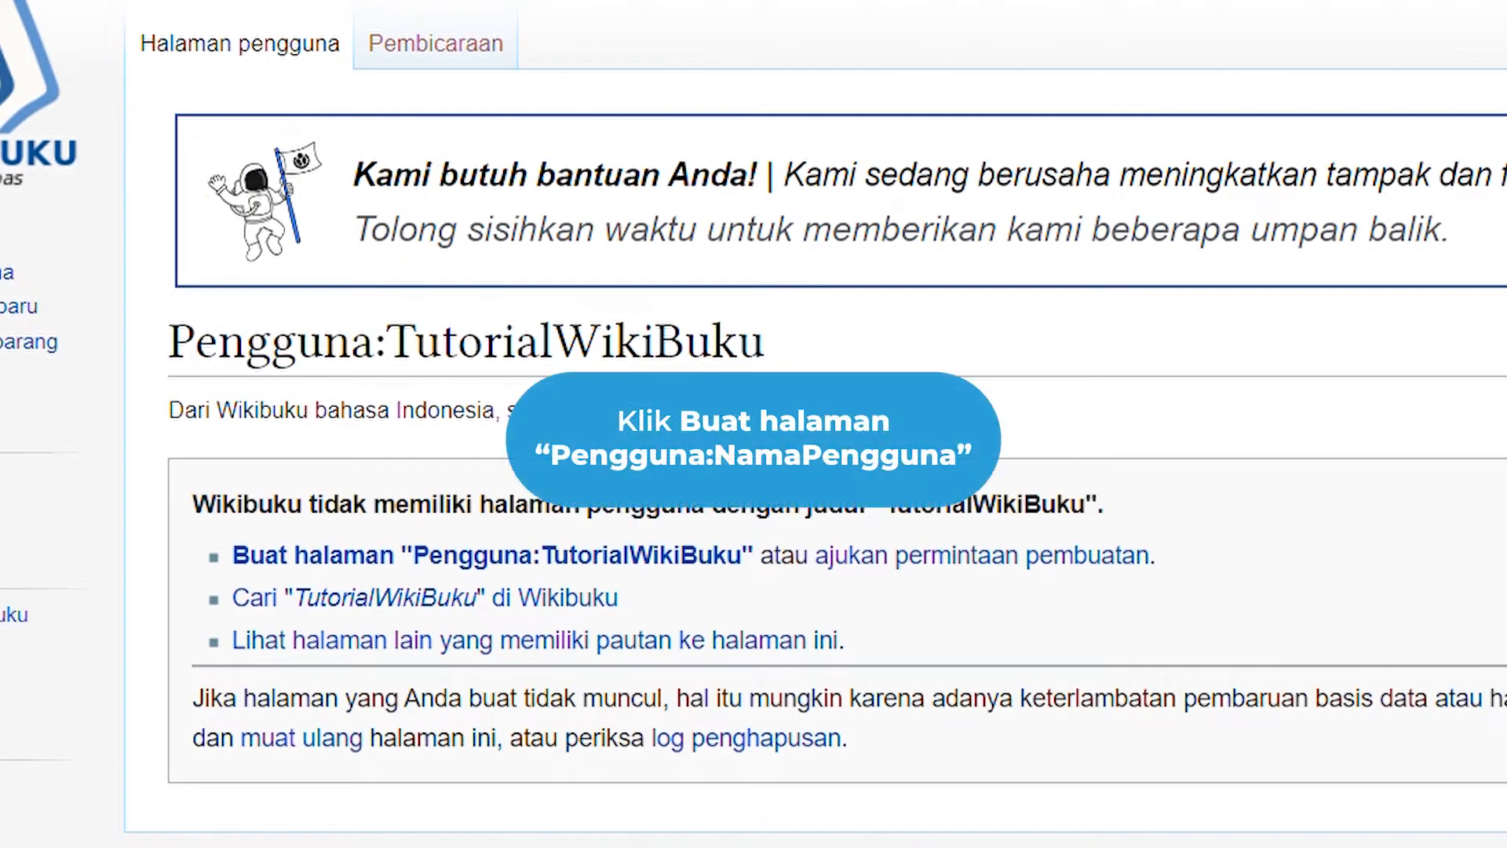
click(624, 559)
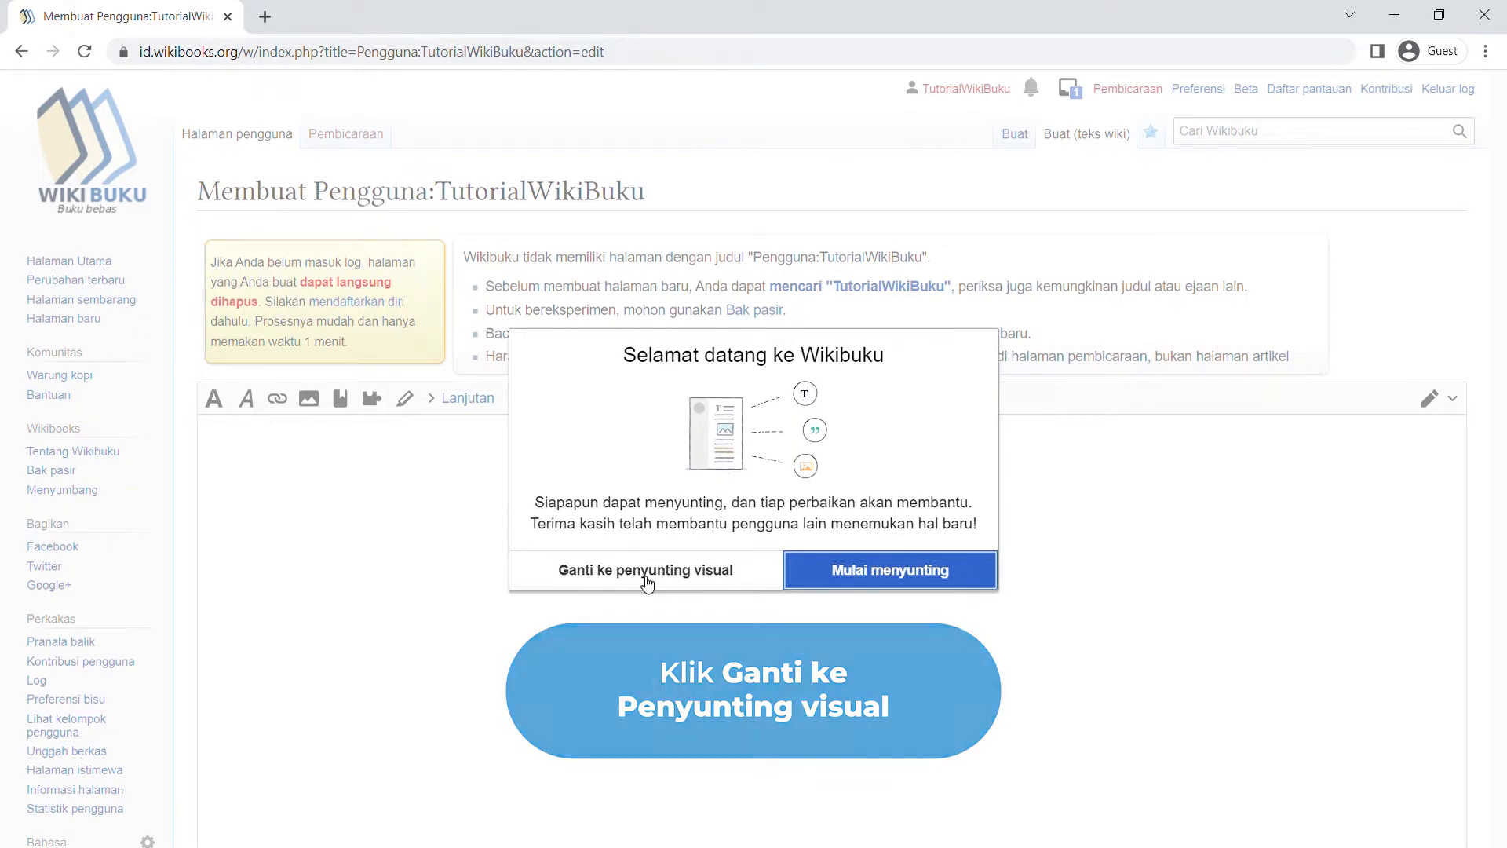
click(645, 579)
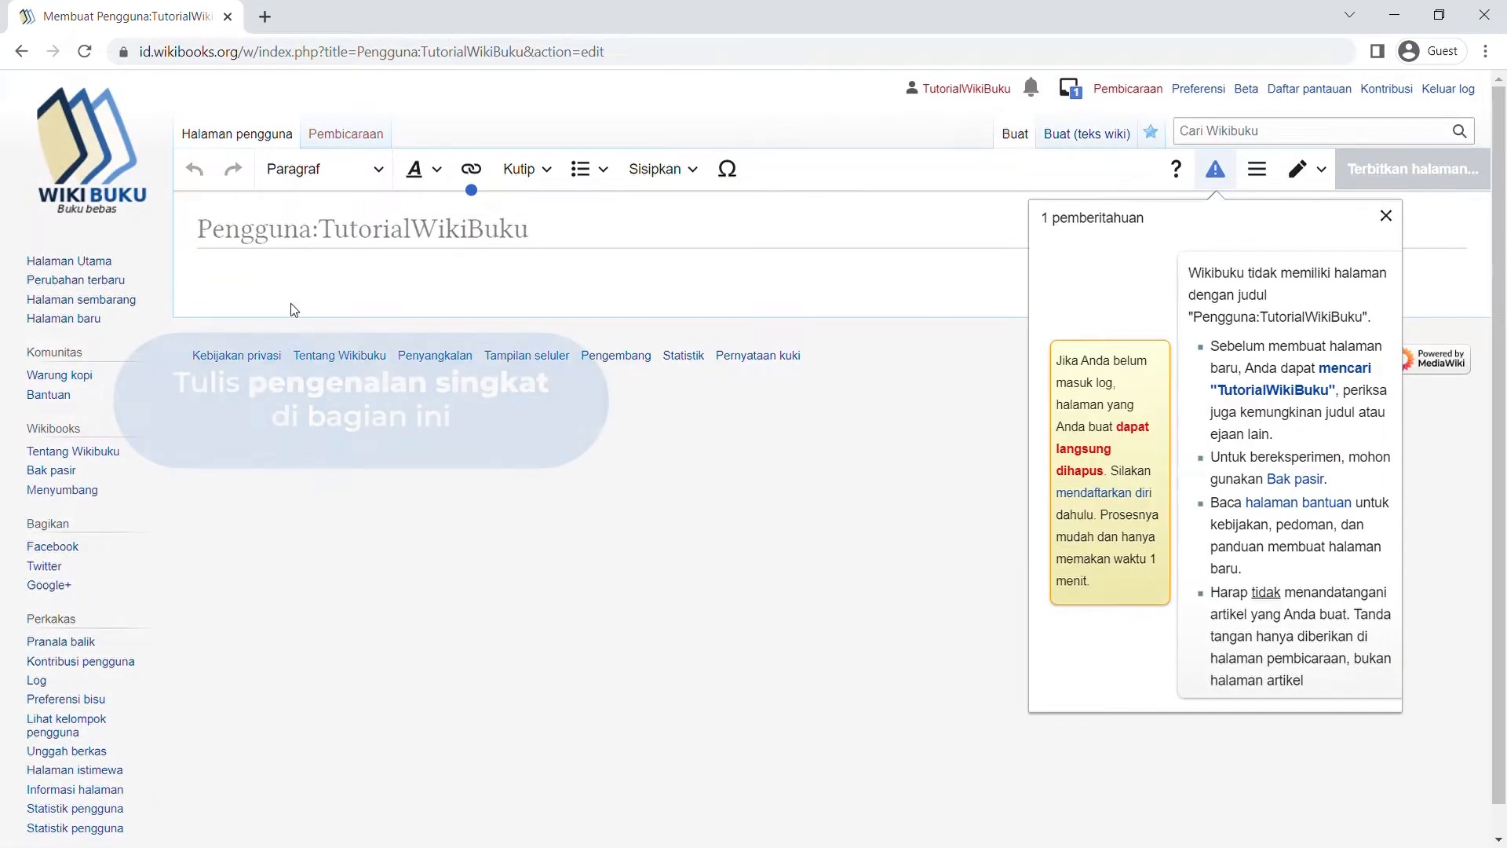
Write the introduction "Halo, perkenalakan saya akun Tutorial." in the body of the user page
click(273, 290)
text(Halo, perken)
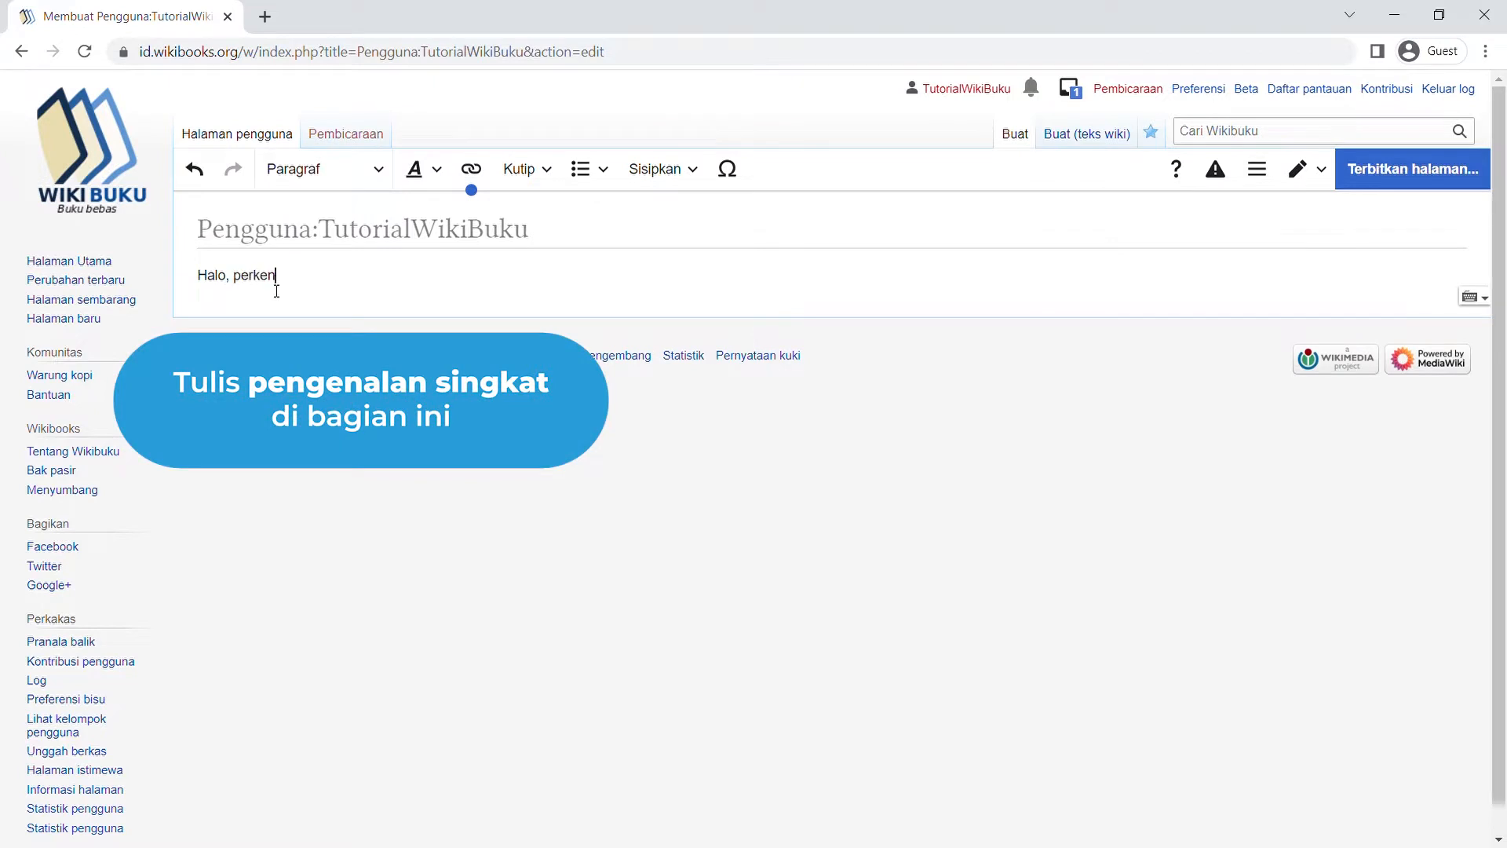
text(alakan saya akun Tutorial.)
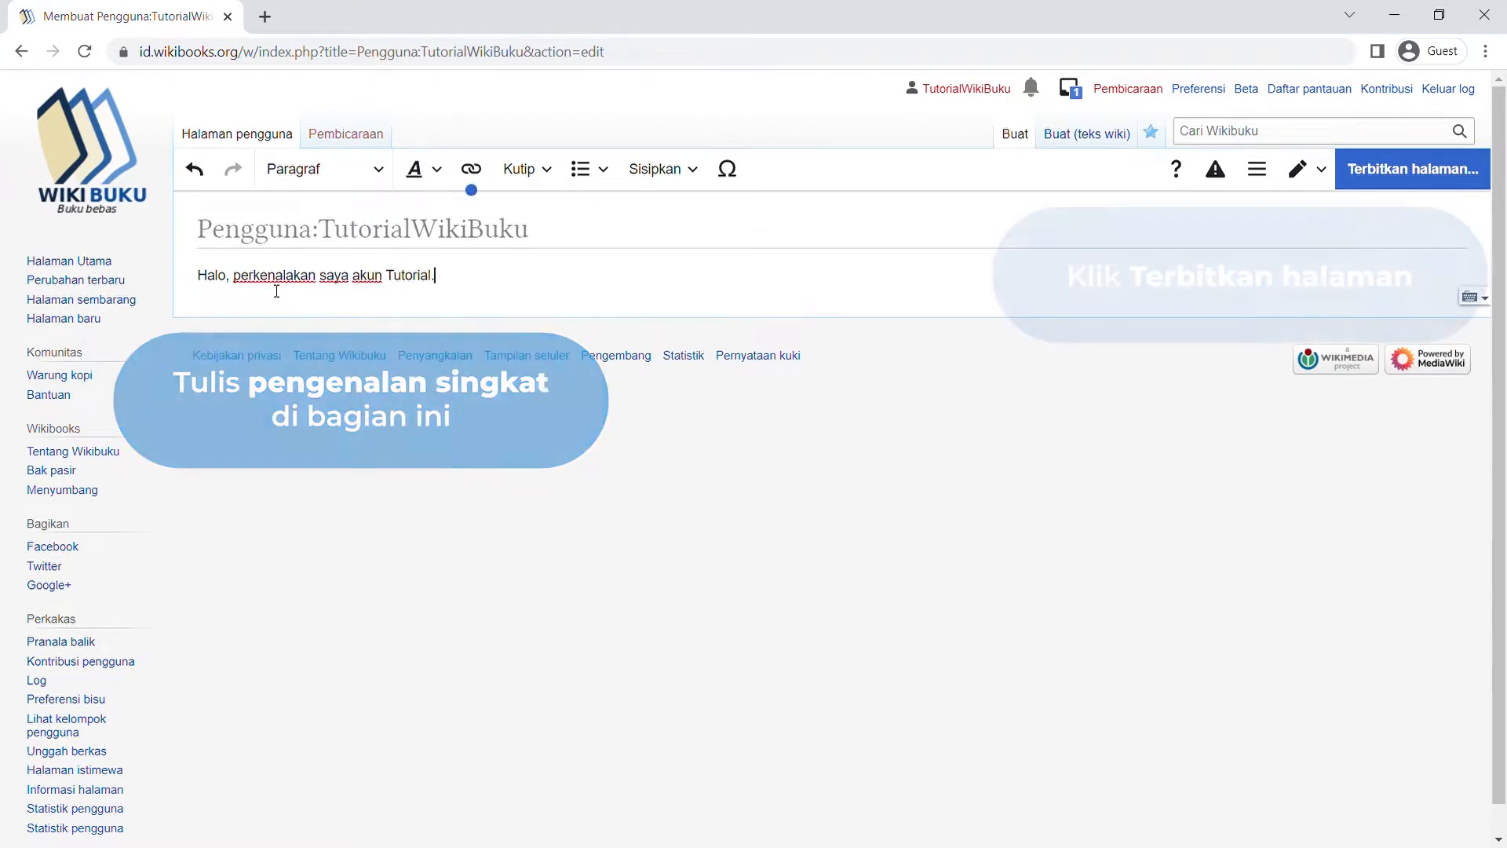
Publish the user page with the edit summary "Menambahkan halaman pengguna"
click(1393, 174)
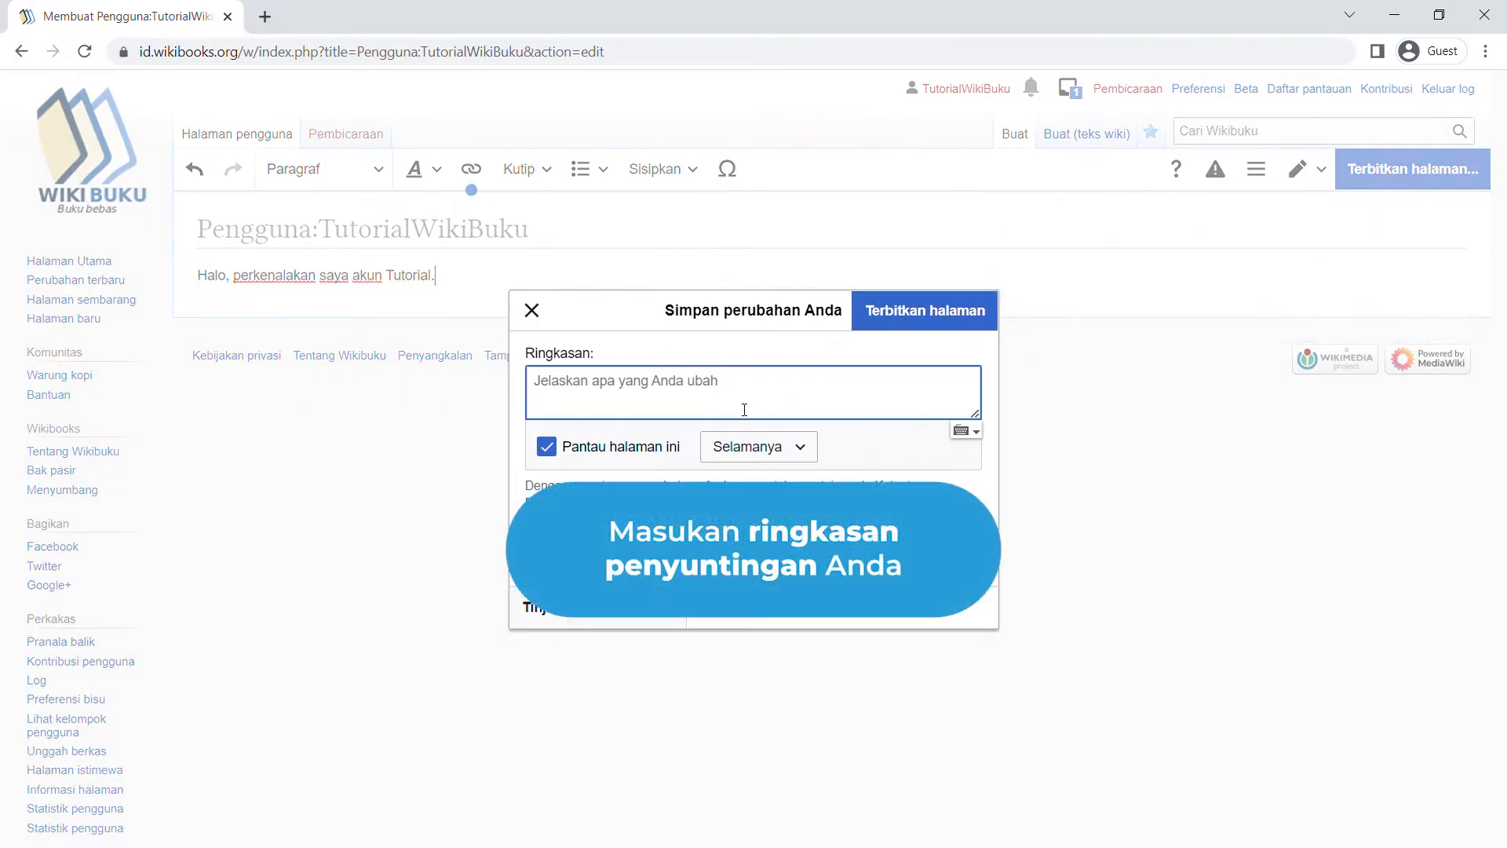
text(Menambahkan)
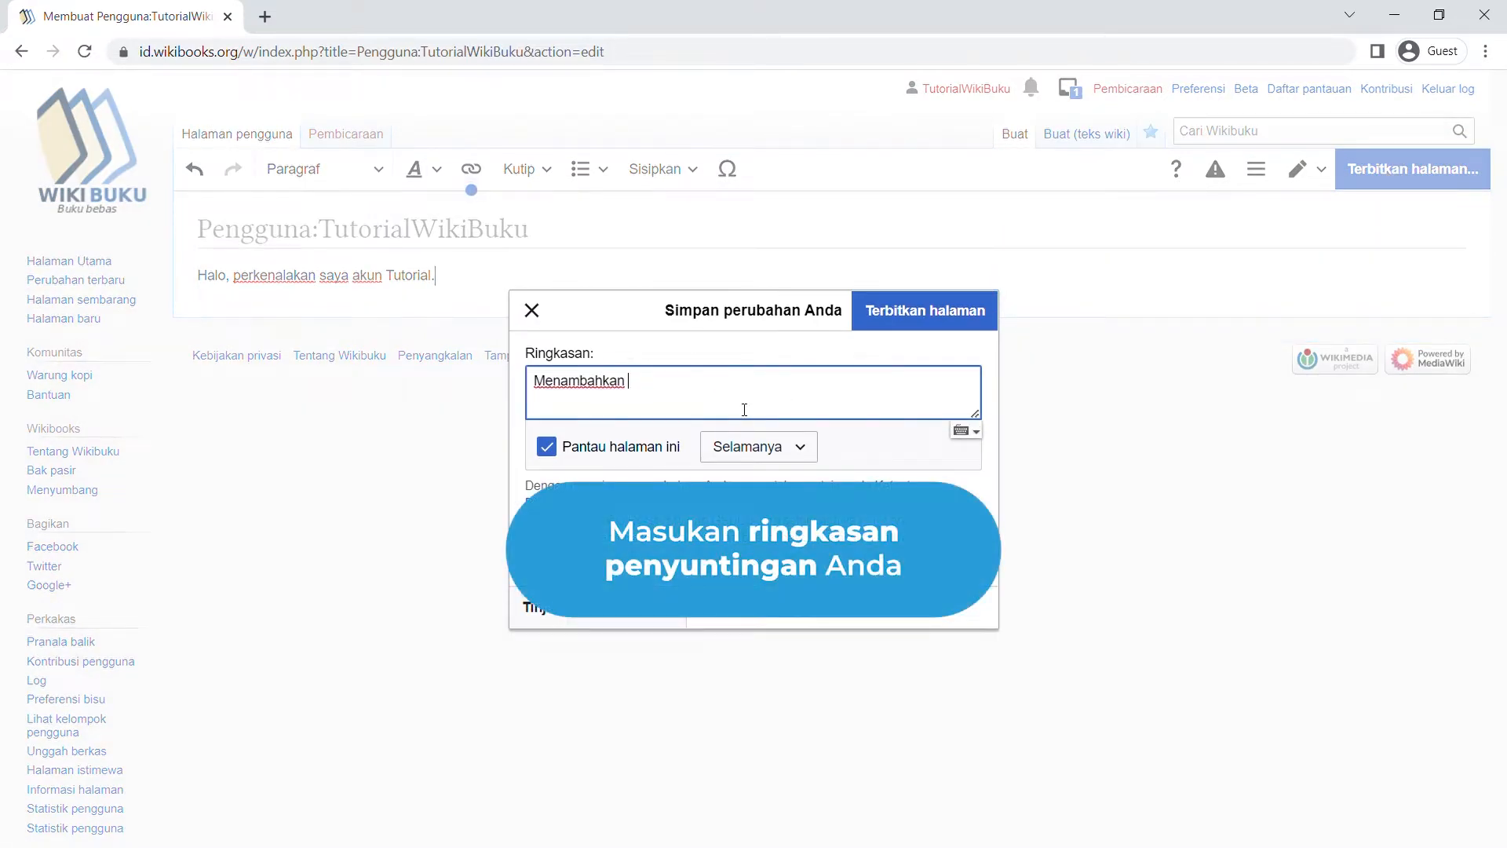
text( halaman pengguna)
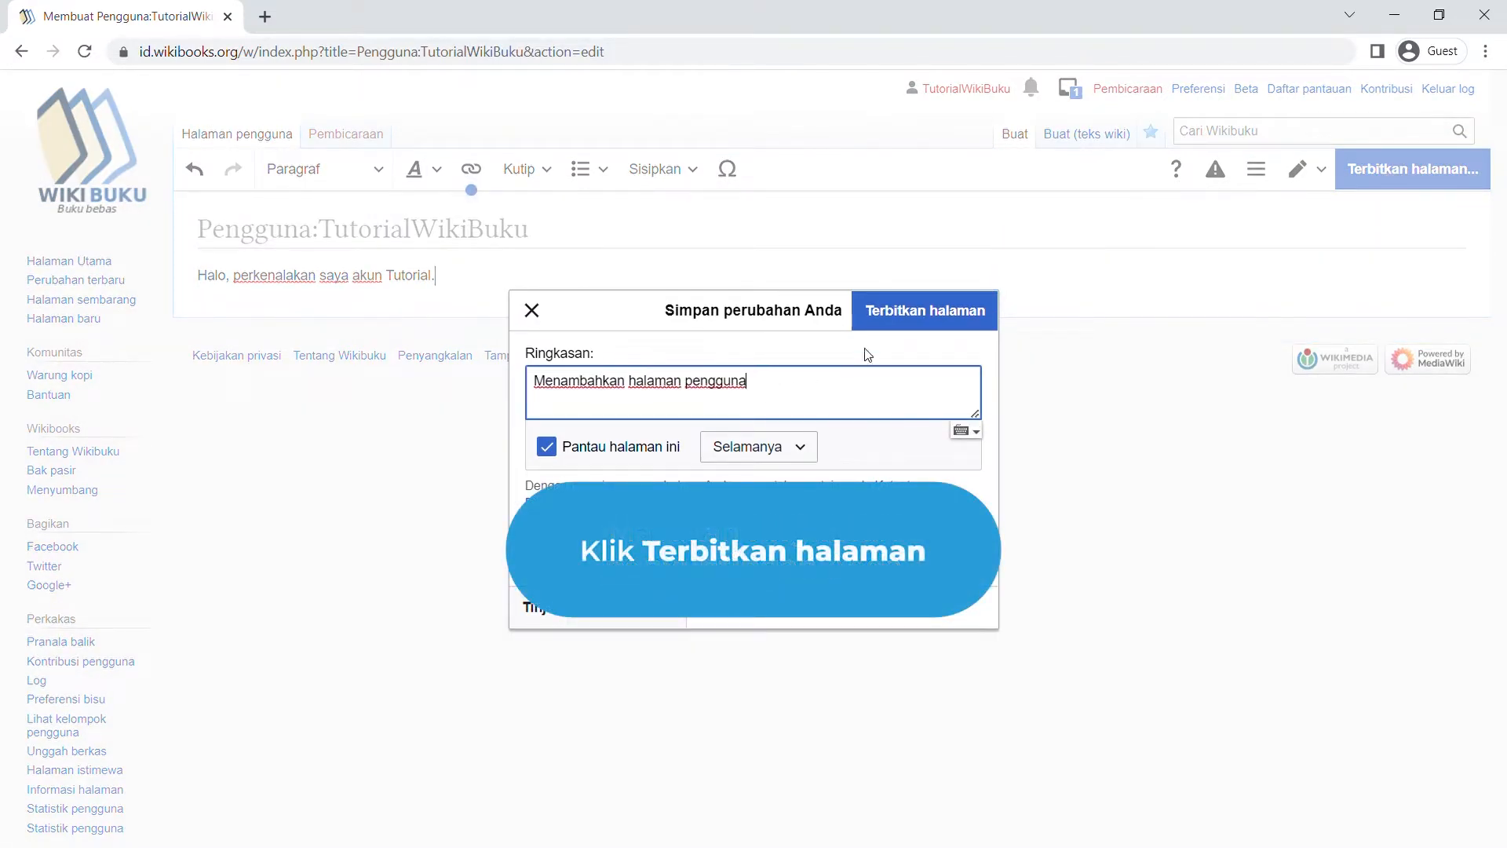
click(911, 312)
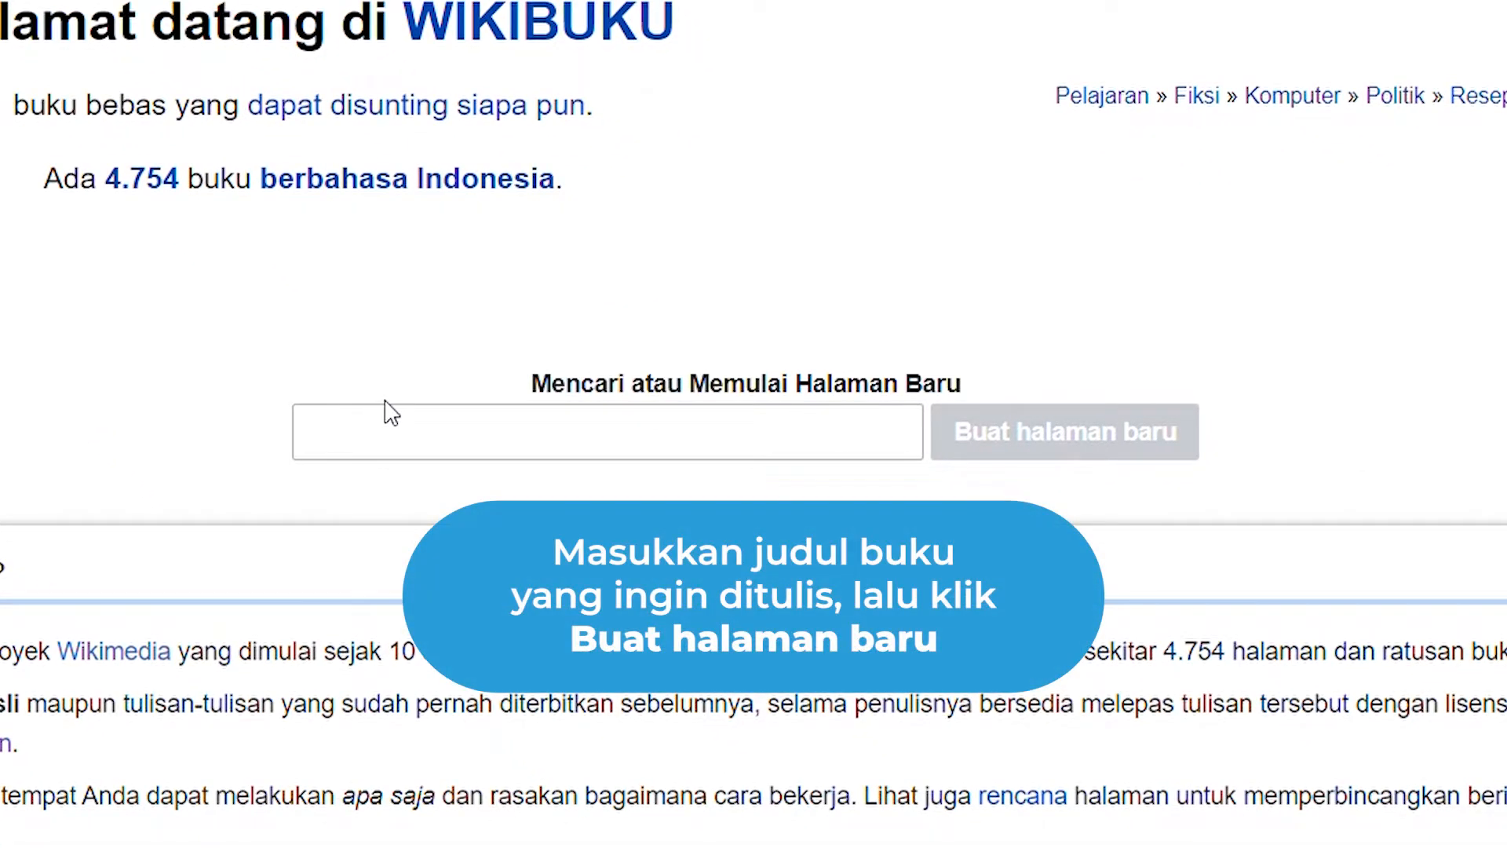
Start a new book page titled "SanPi" from the Wikibuku main page
click(397, 438)
text(SanPi)
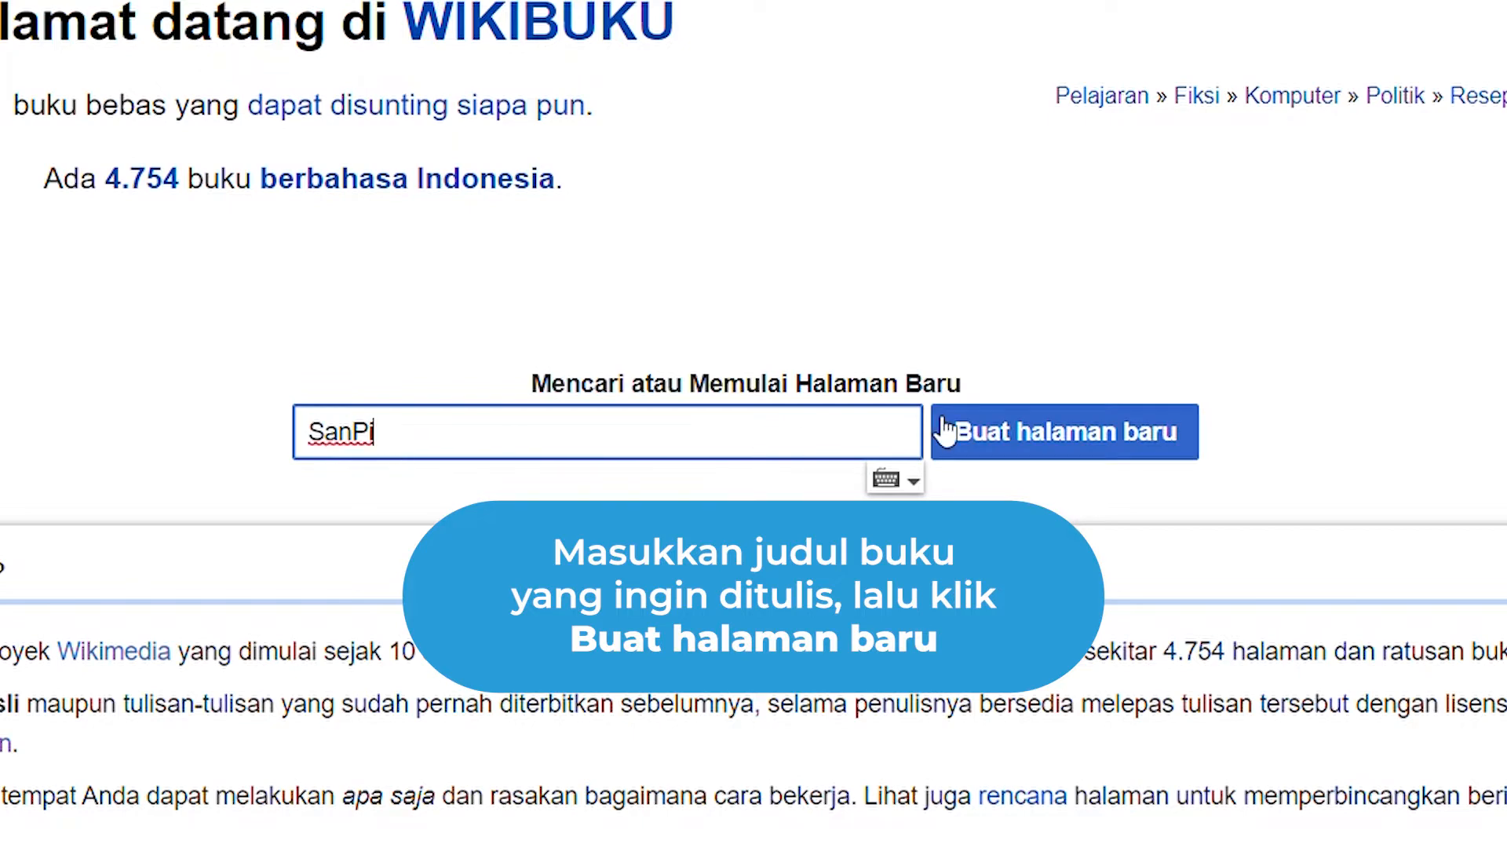
click(1056, 437)
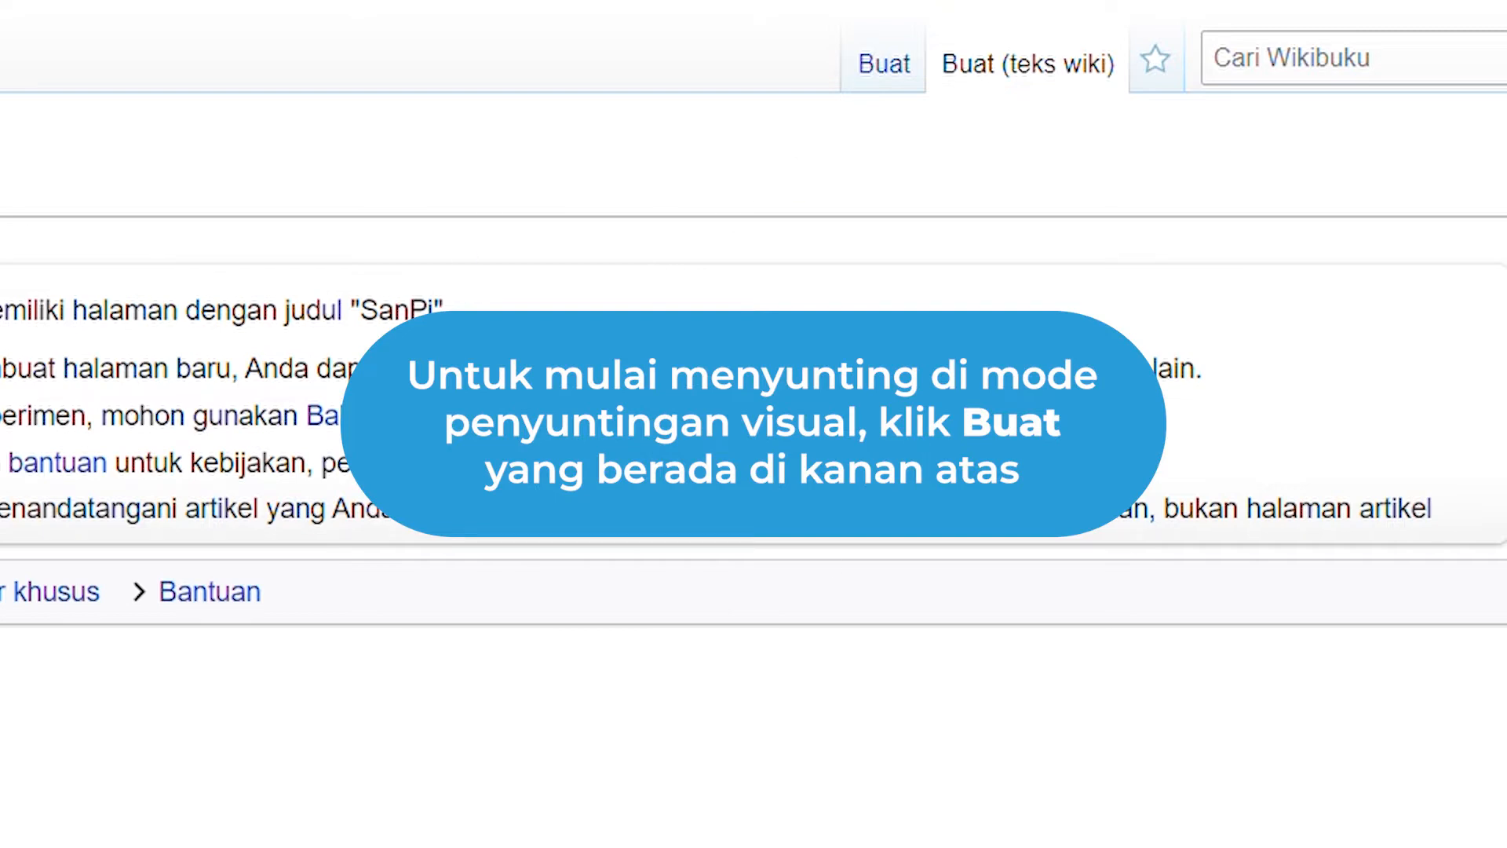
Switch the SanPi page to visual editing, dismiss the notice, and paste the prepared short story into the page body
click(905, 71)
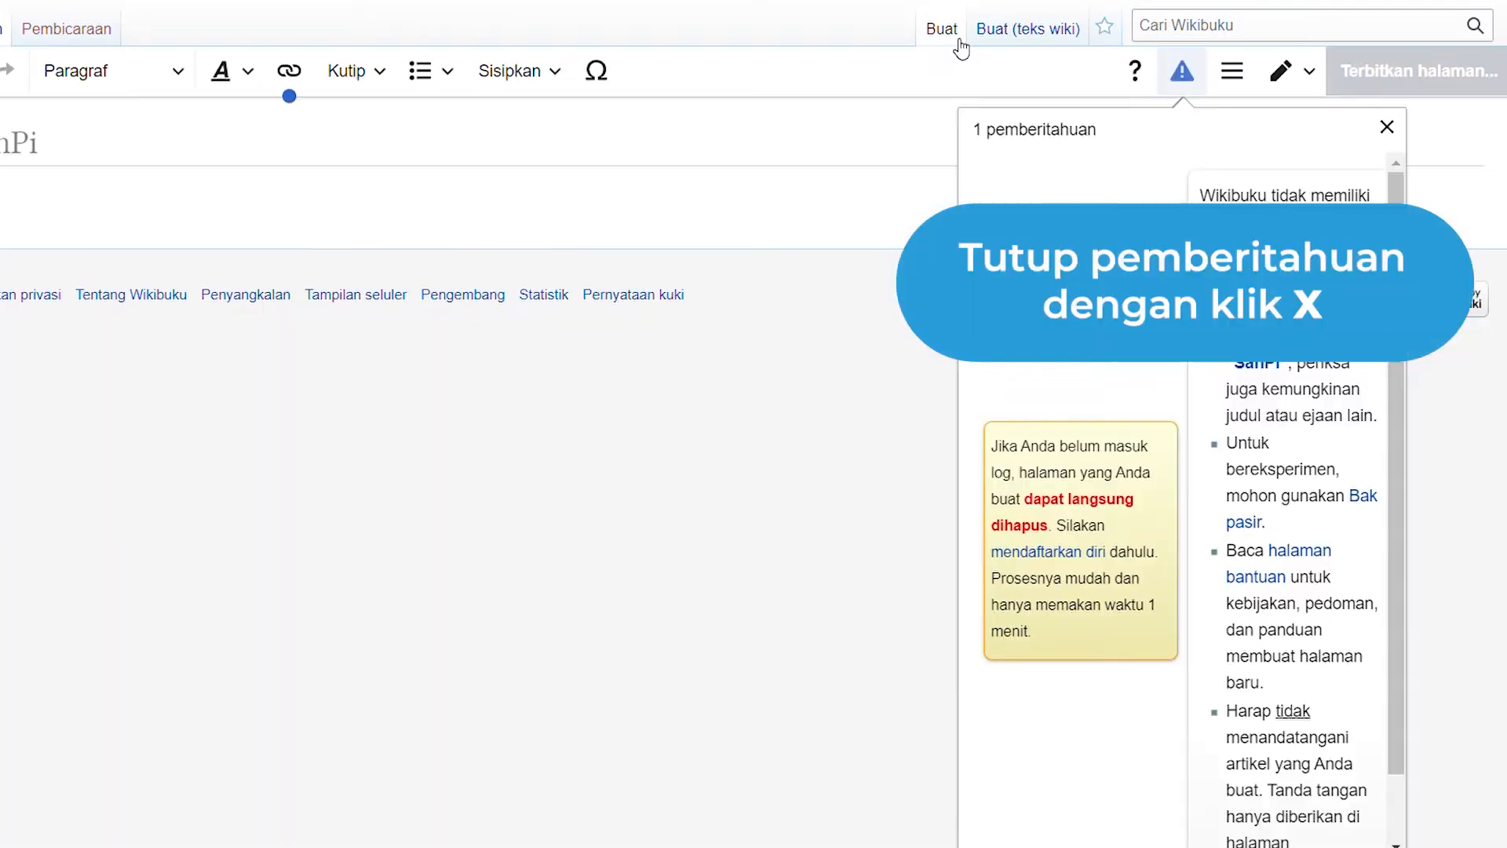
click(1387, 128)
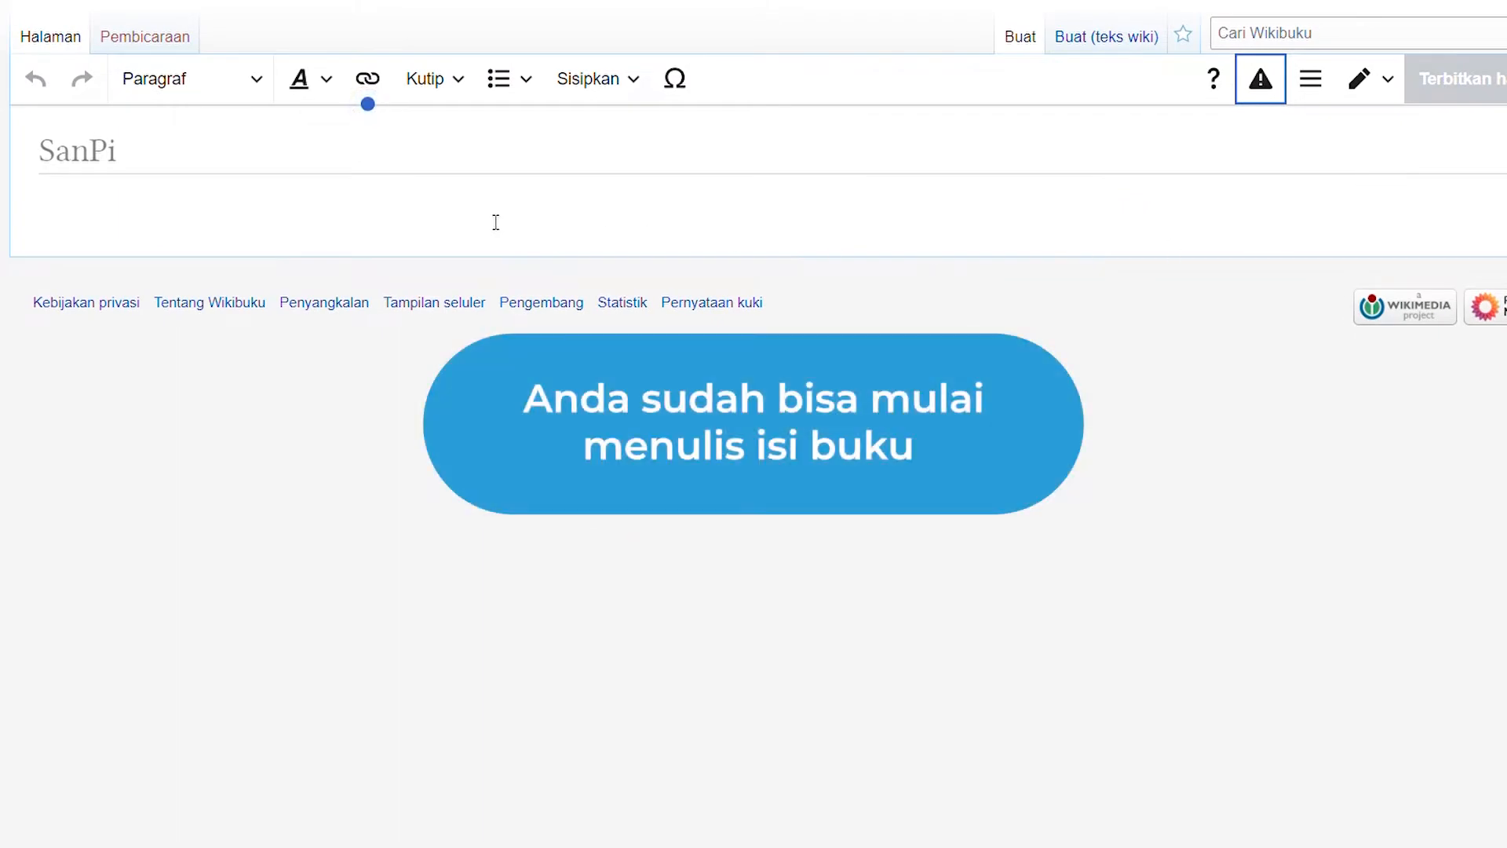
click(497, 222)
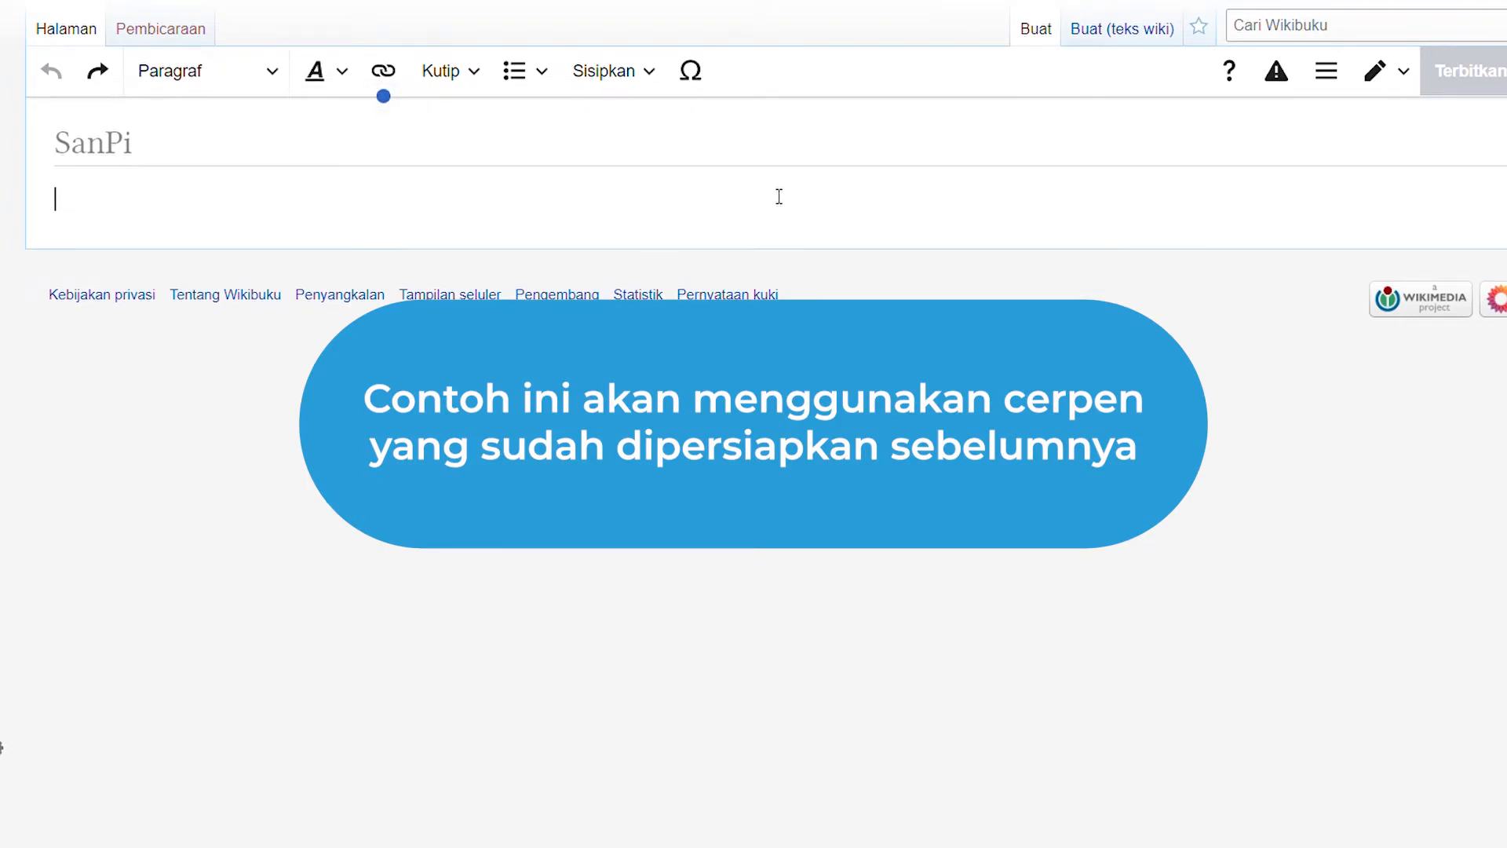
key(ctrl+v)
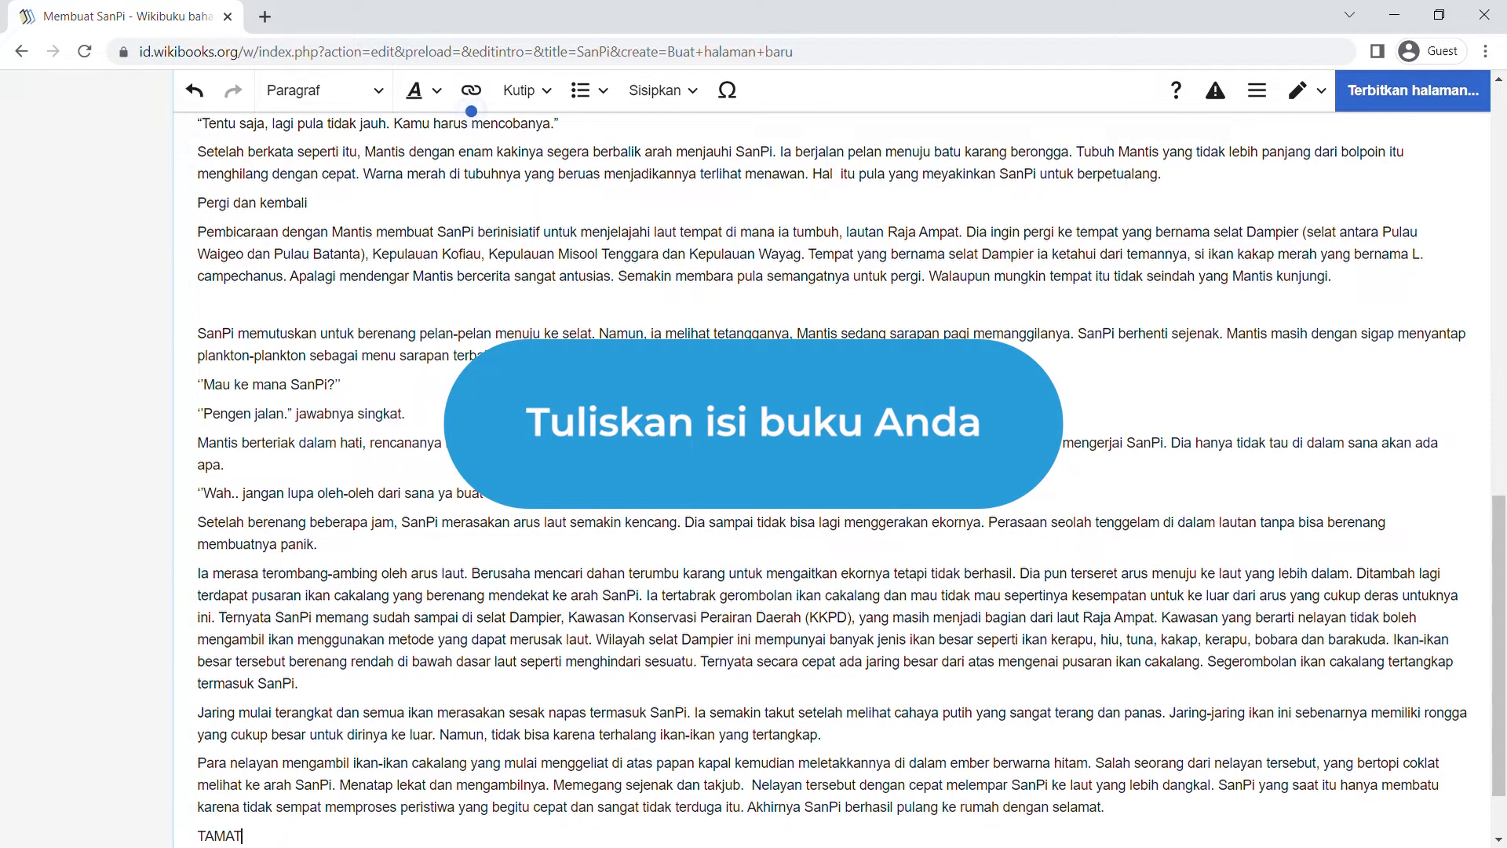
Format the "Premis" and "Lakon" lines near the start of the story as "Judul tingkat 2" headings
scroll(832, 471, up, 4)
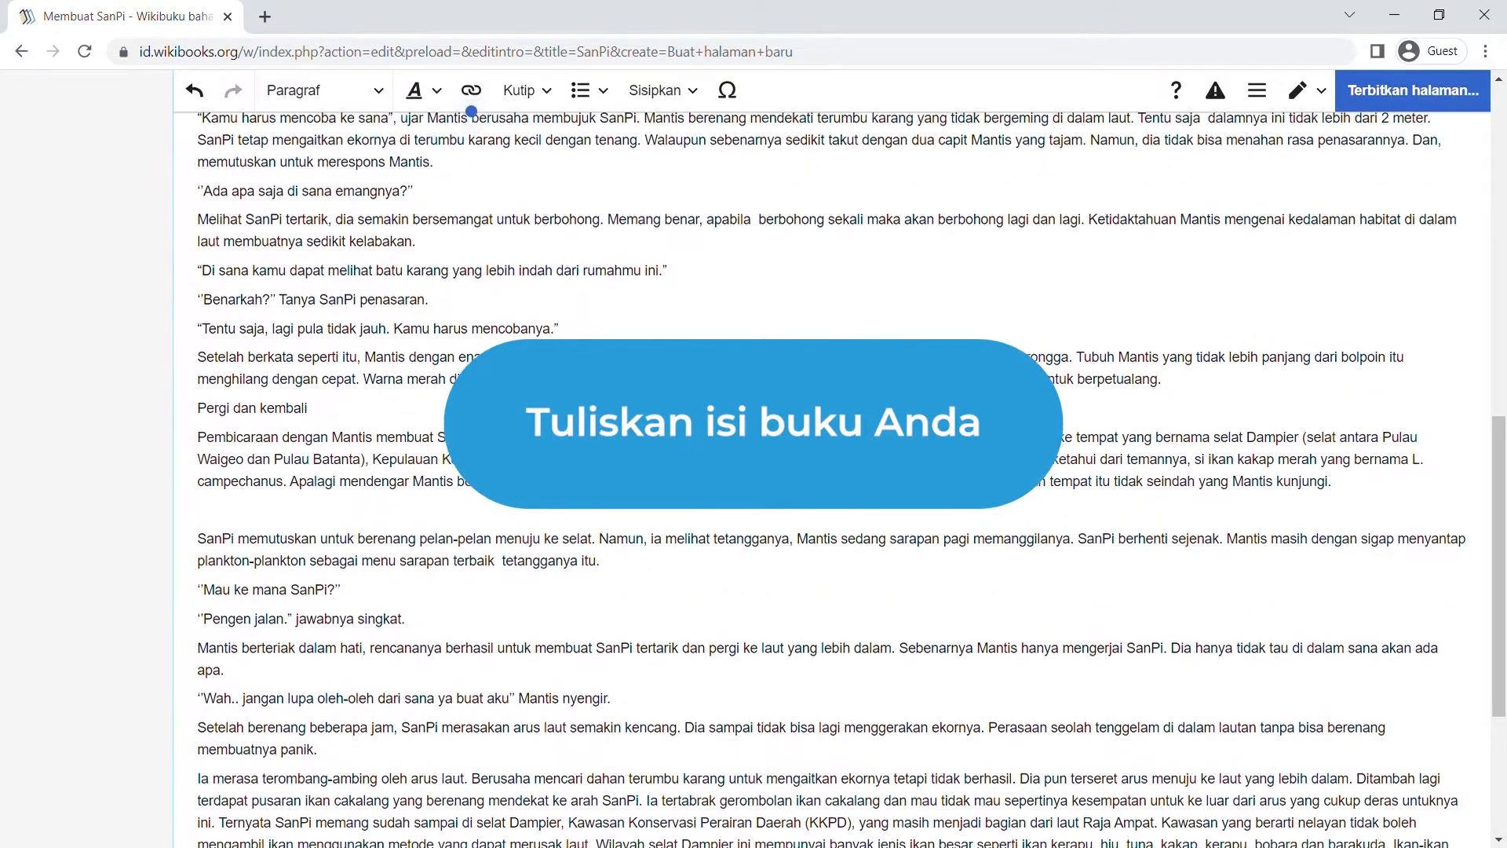
scroll(741, 495, up, 6)
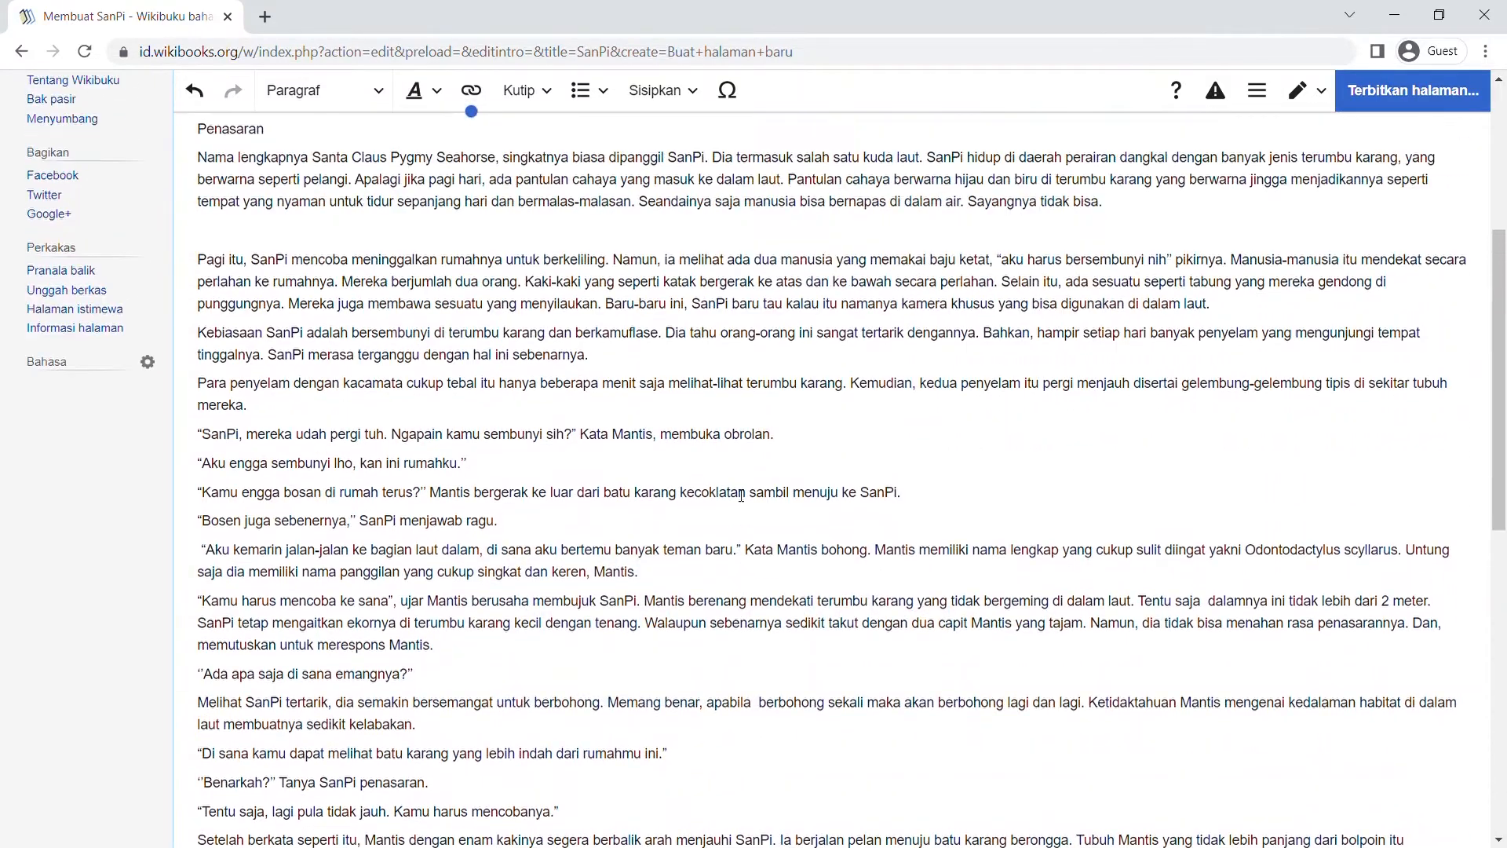
scroll(741, 495, up, 2)
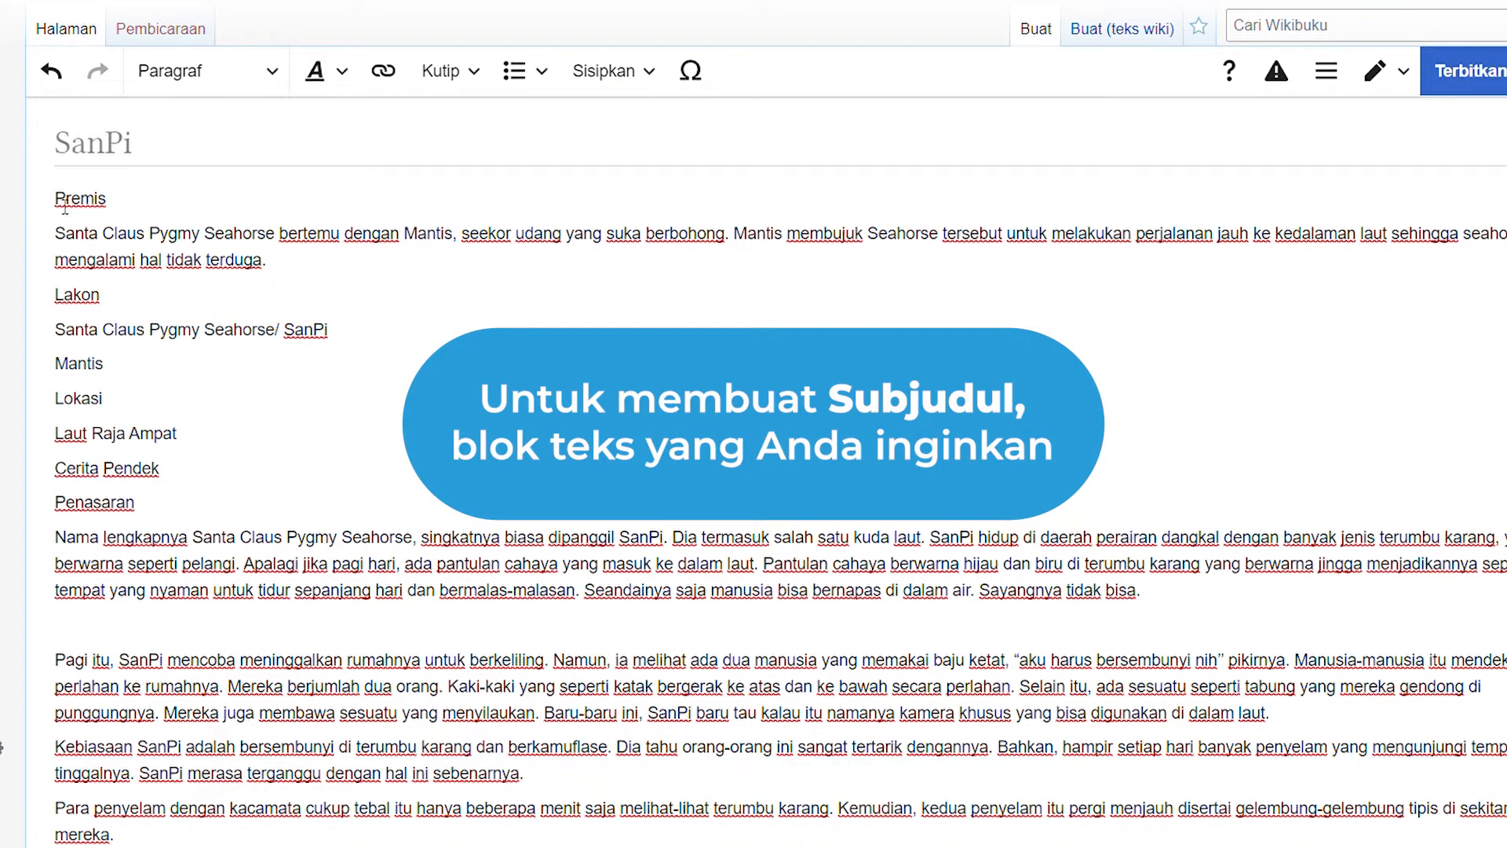
drag(55, 201, 115, 202)
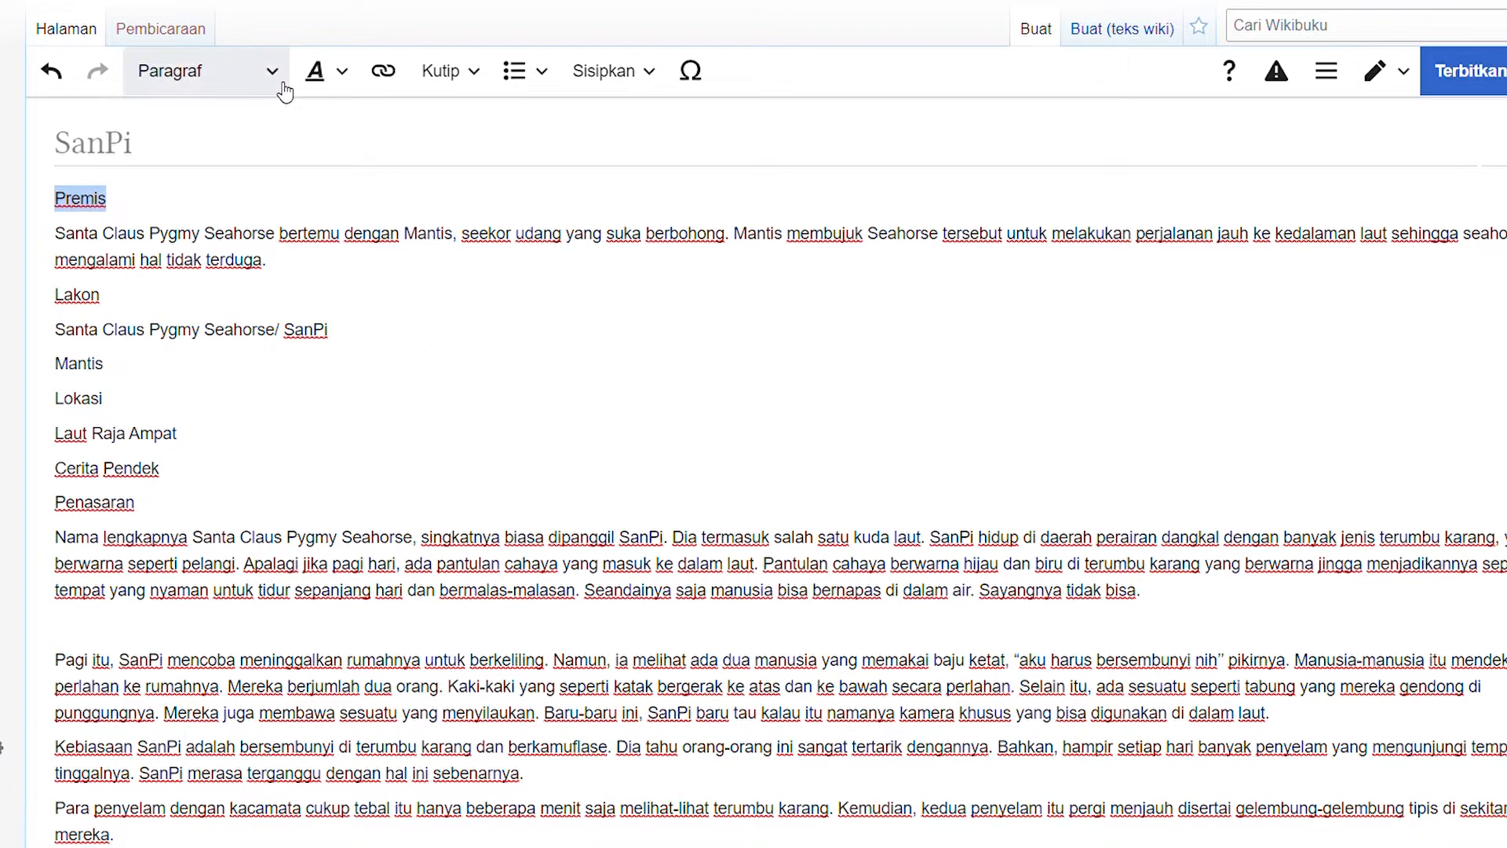
click(282, 84)
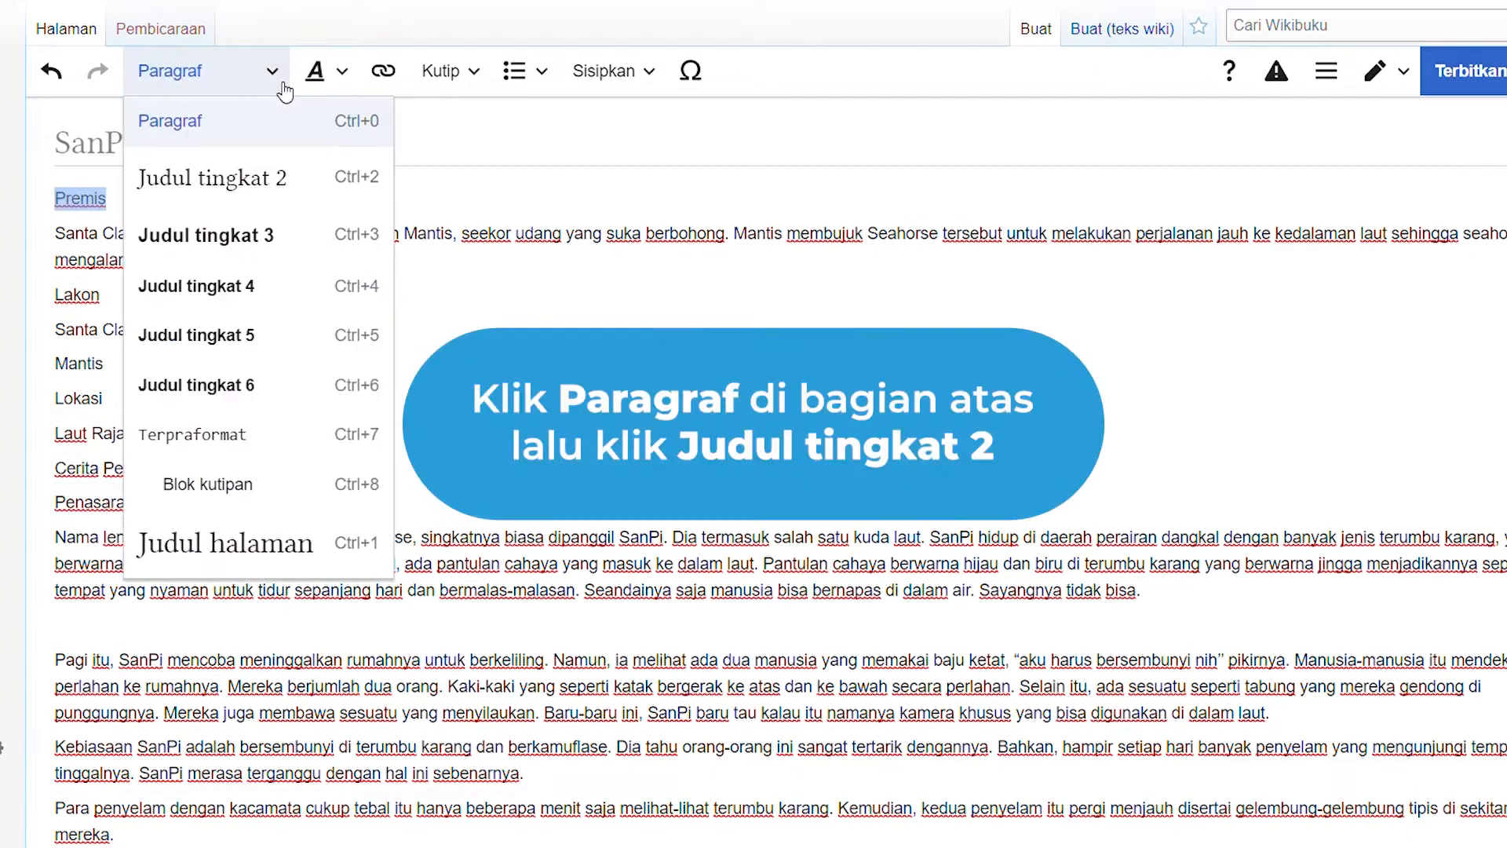
click(283, 196)
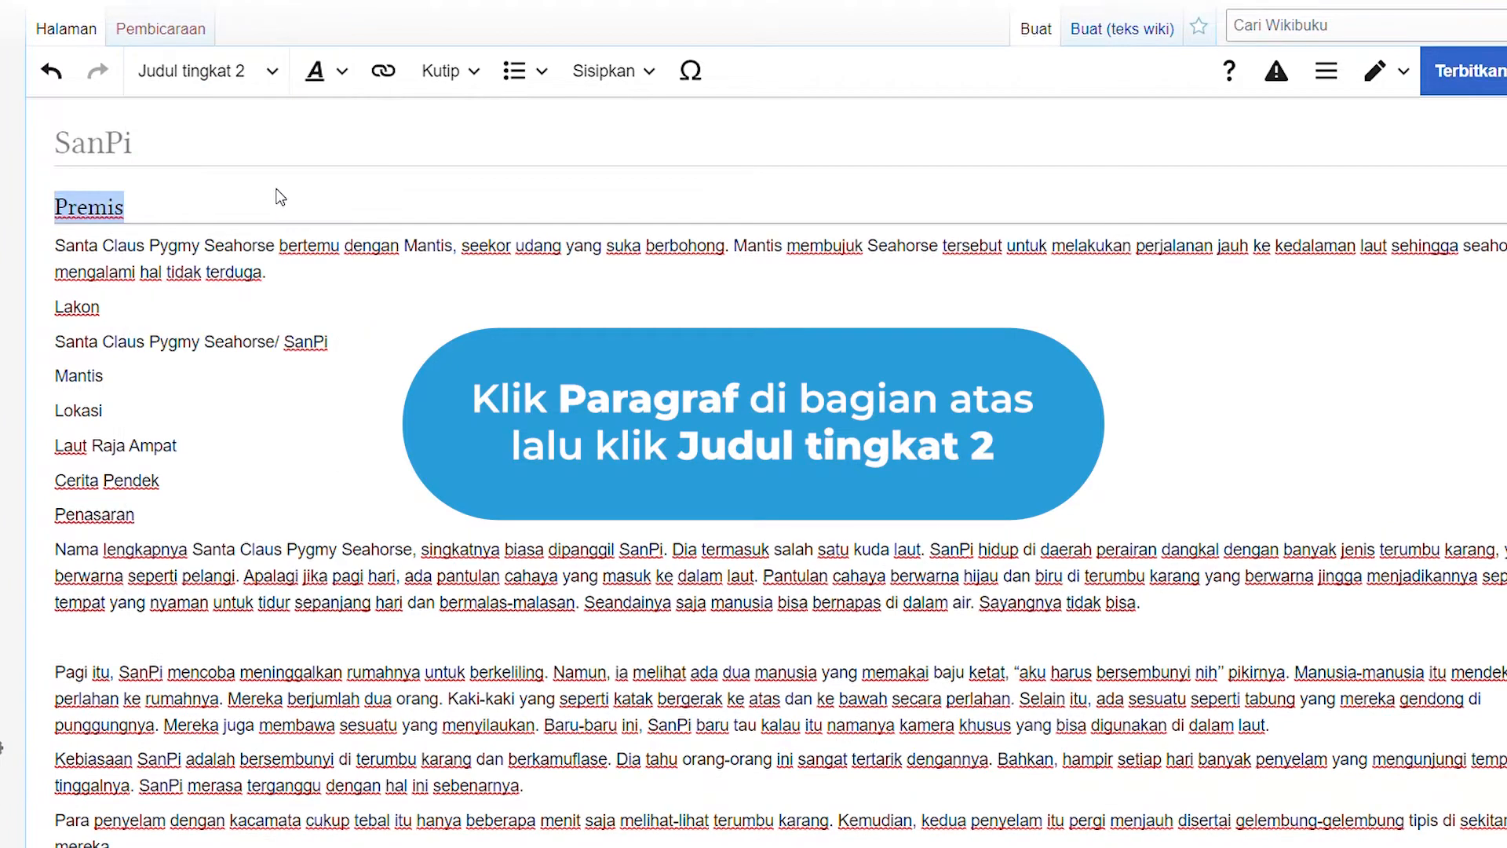
drag(110, 315, 61, 320)
click(232, 87)
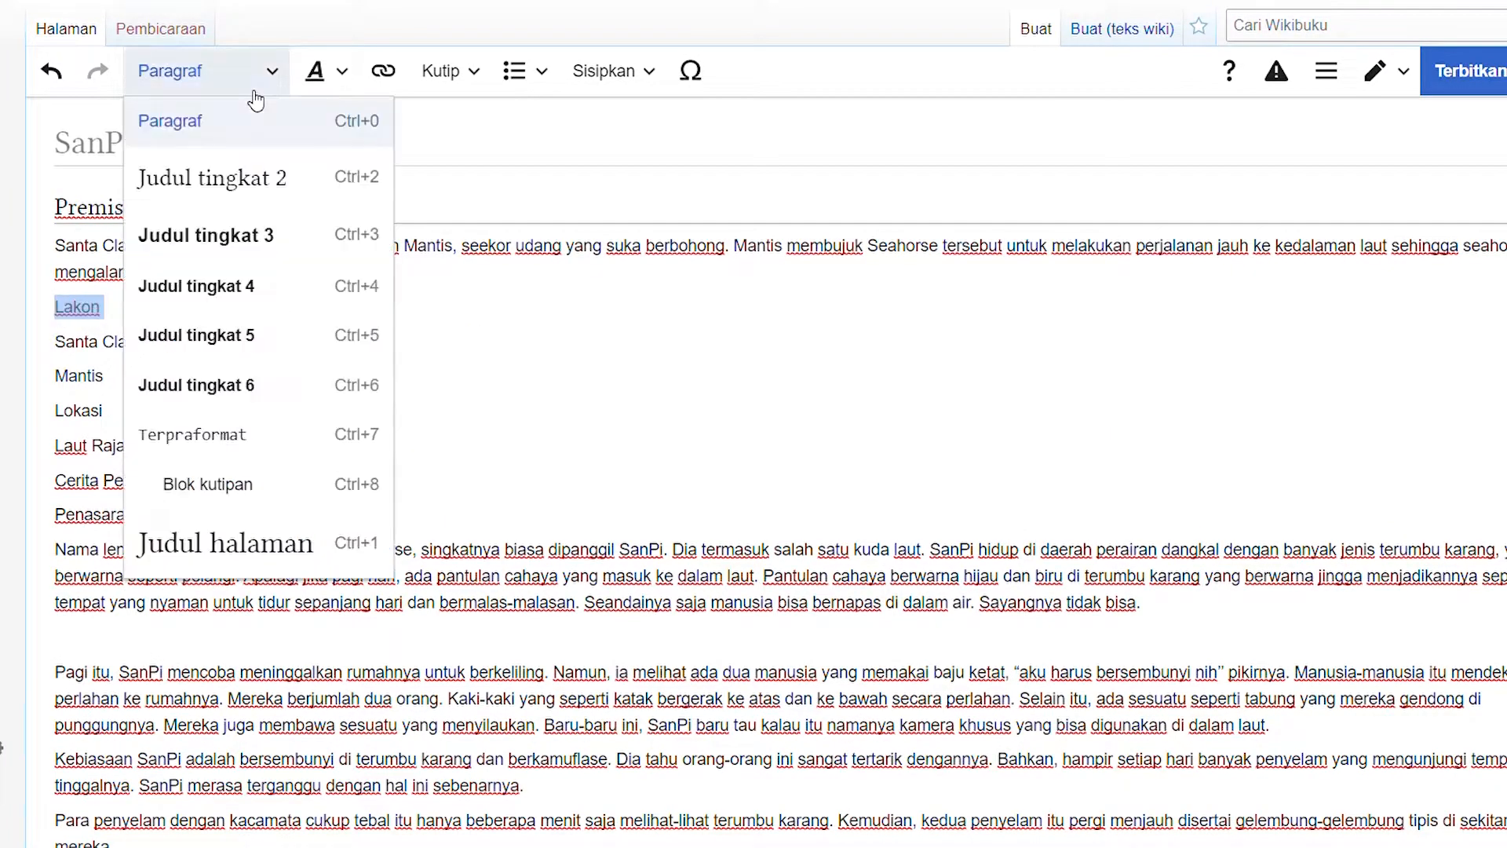
click(269, 173)
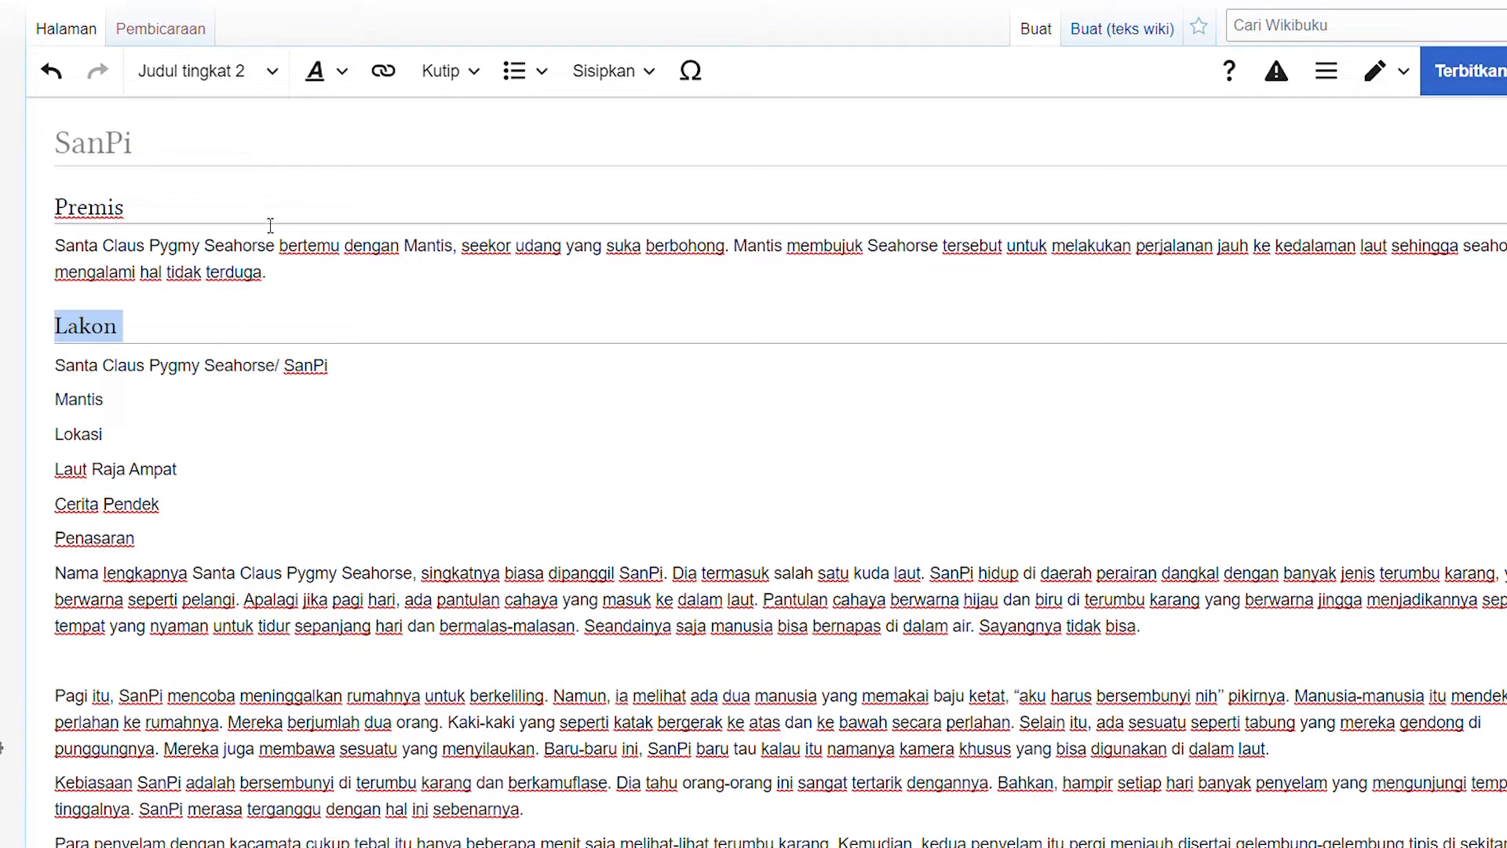
Format the "Lokasi" and "Cerita Pendek" lines as "Judul tingkat 2" headings
drag(132, 444, 66, 449)
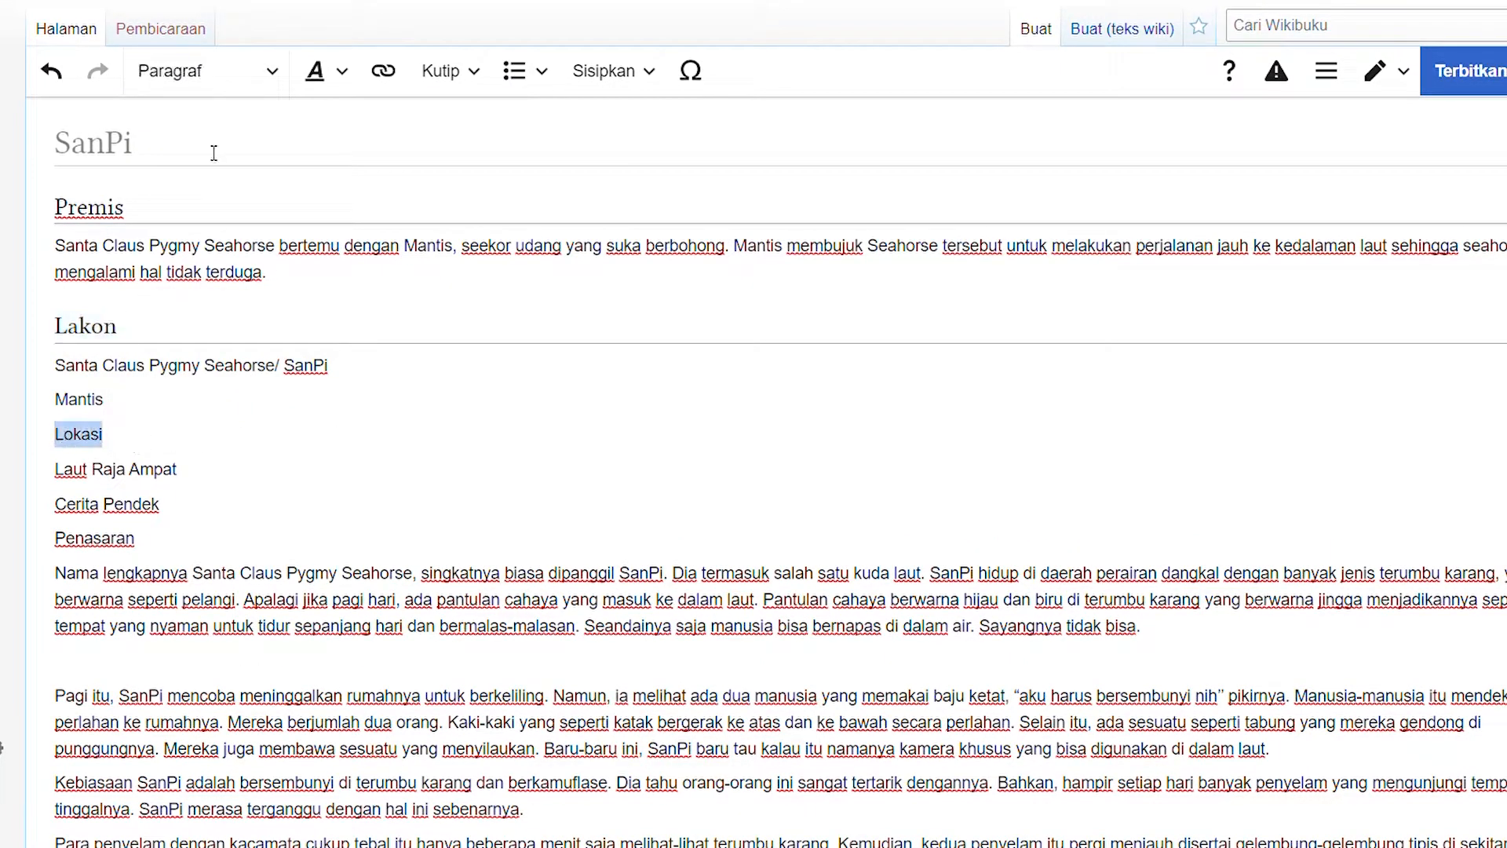
click(205, 72)
click(258, 193)
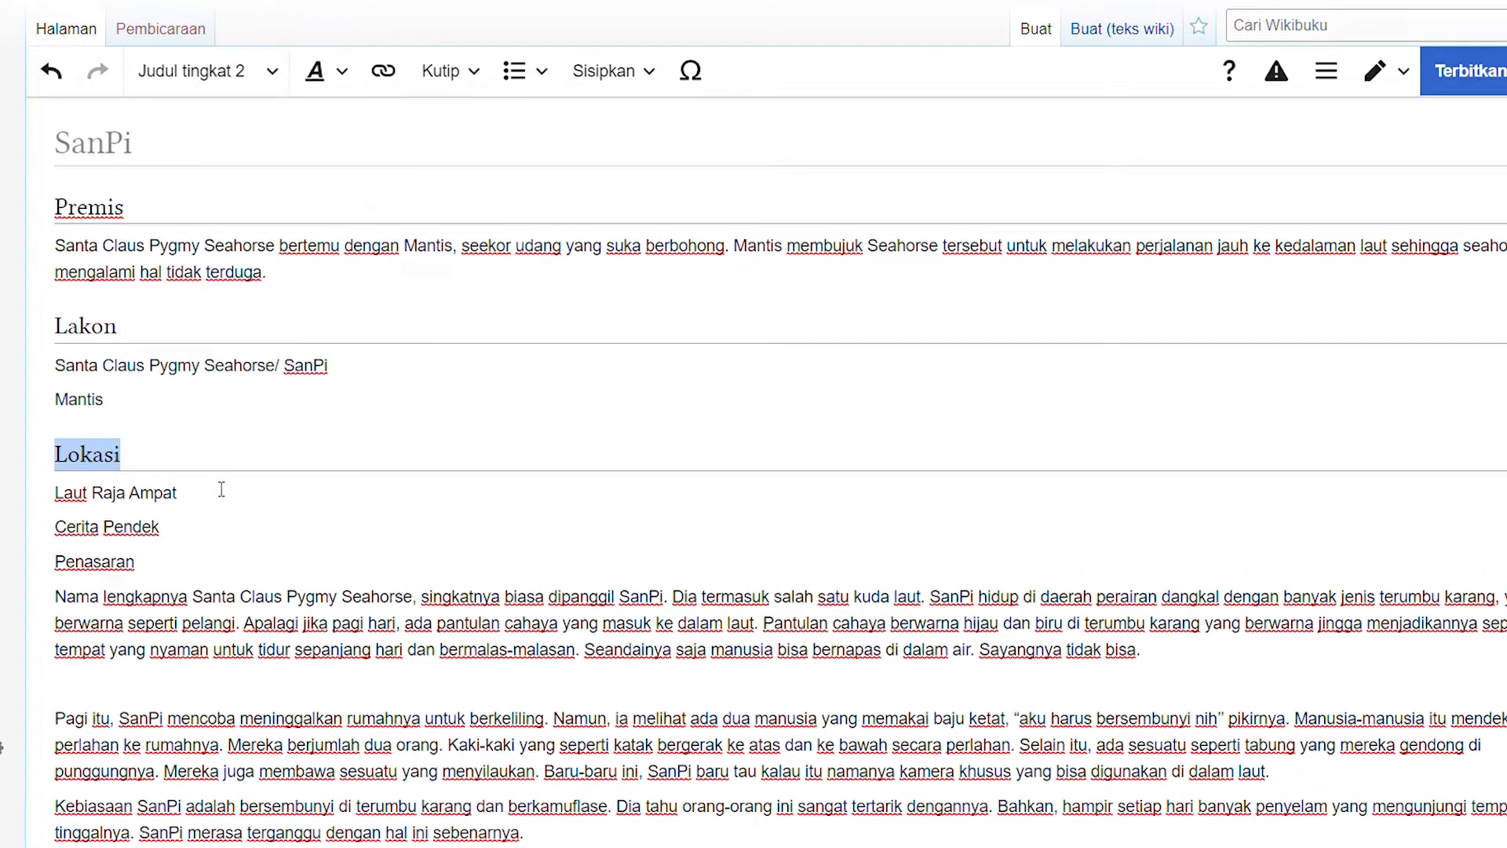
drag(161, 528, 65, 542)
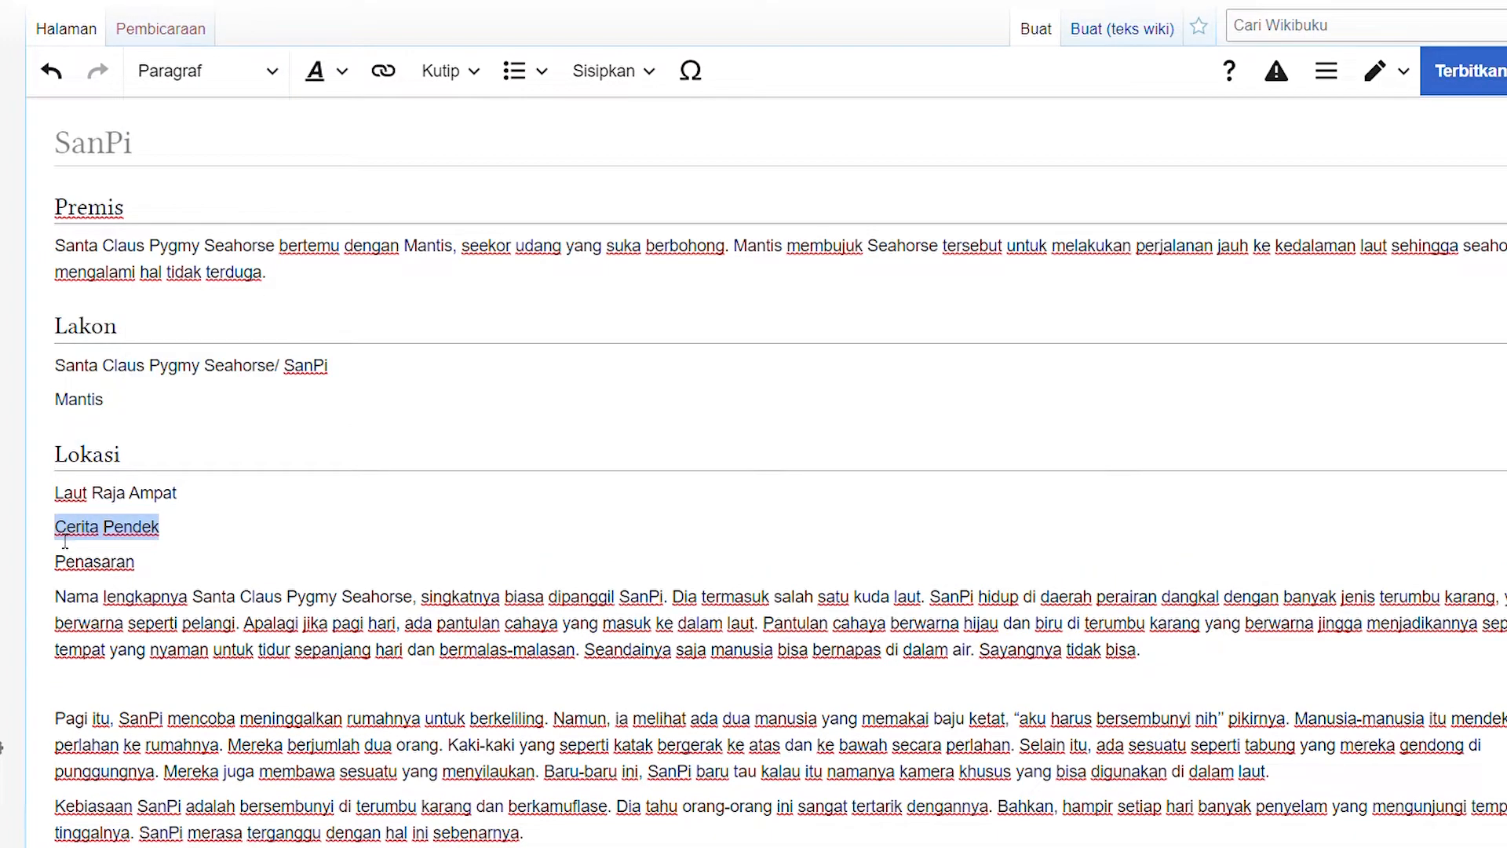
click(269, 69)
click(278, 175)
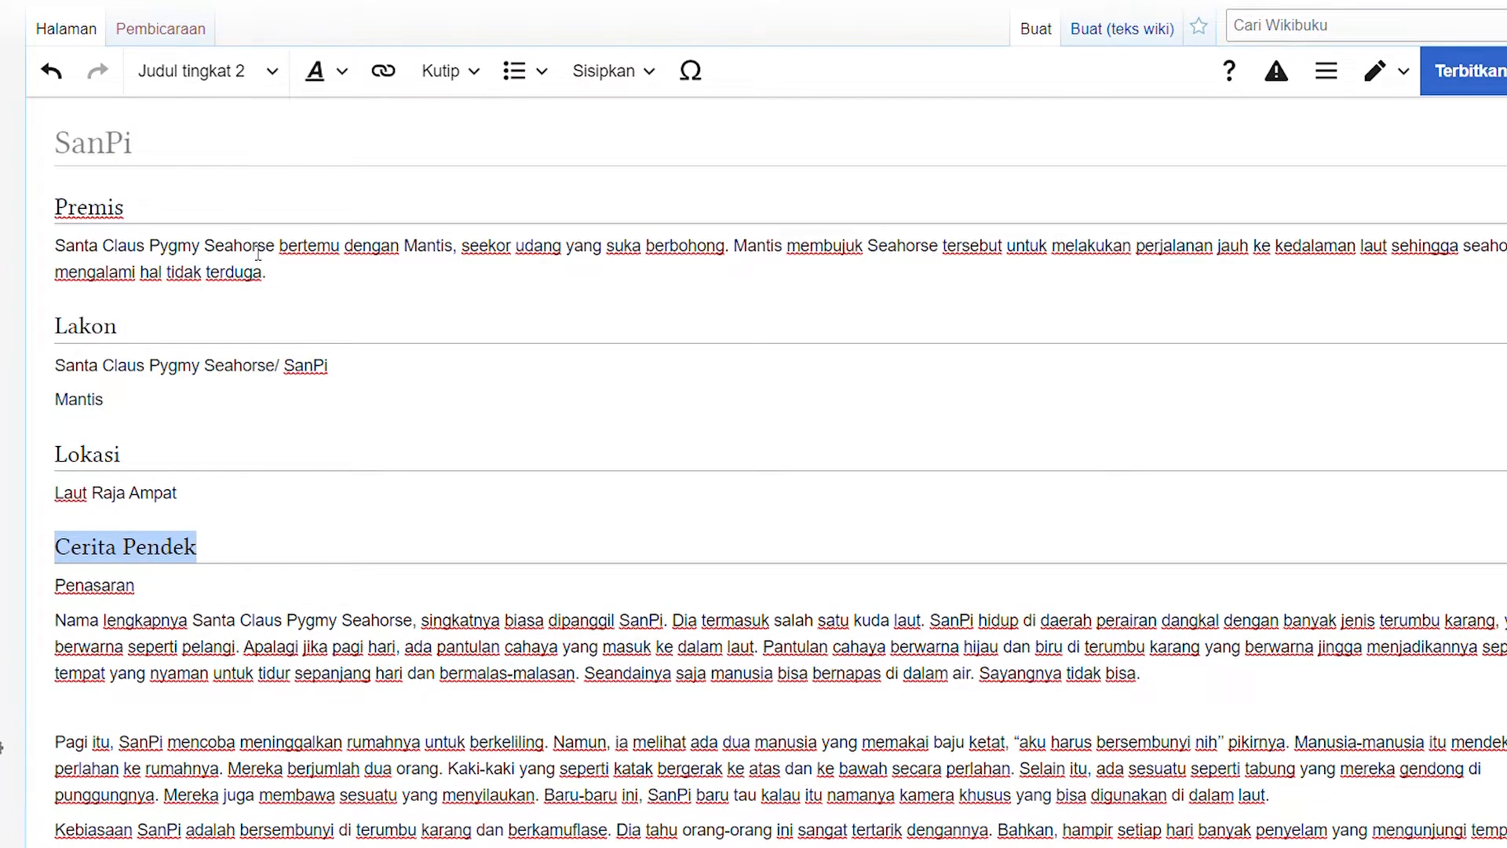
Format the "Penasaran" line under "Cerita Pendek" as a "Judul tingkat 3" subheading
scroll(259, 254, down, 3)
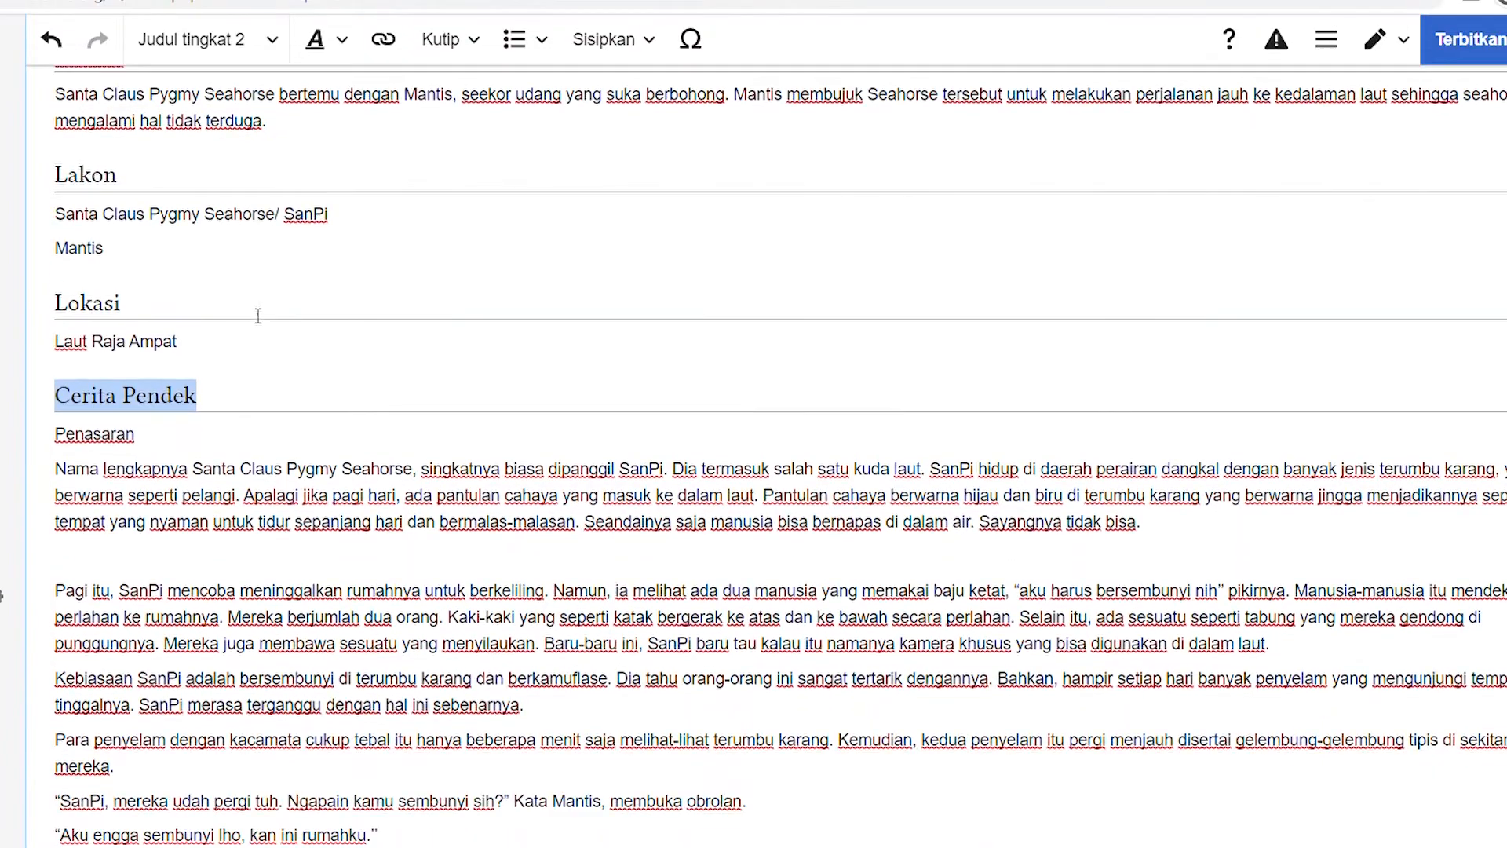
scroll(258, 315, down, 2)
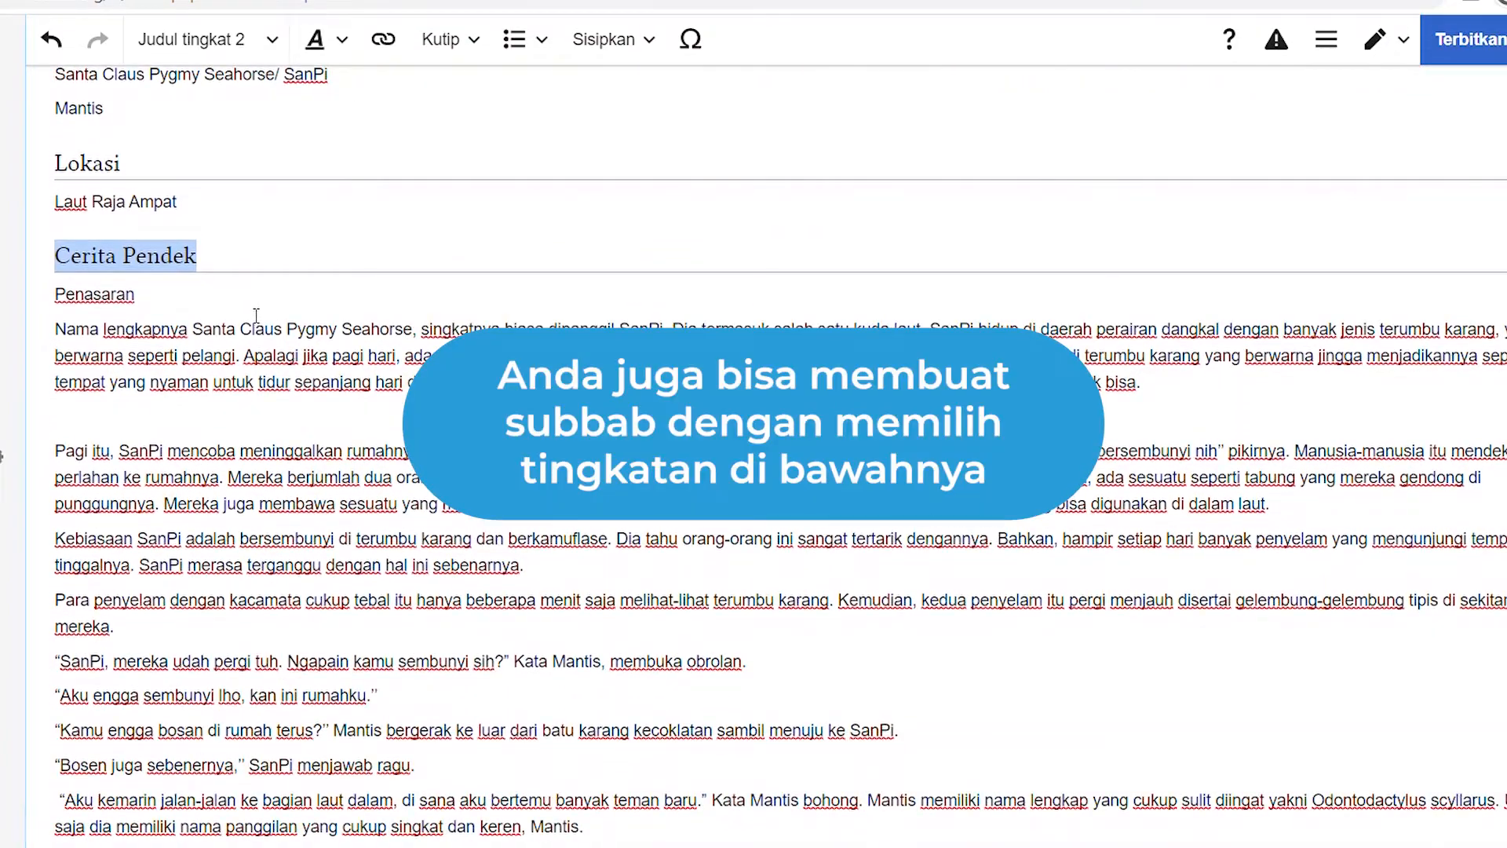
scroll(256, 315, down, 3)
drag(146, 187, 54, 186)
click(236, 39)
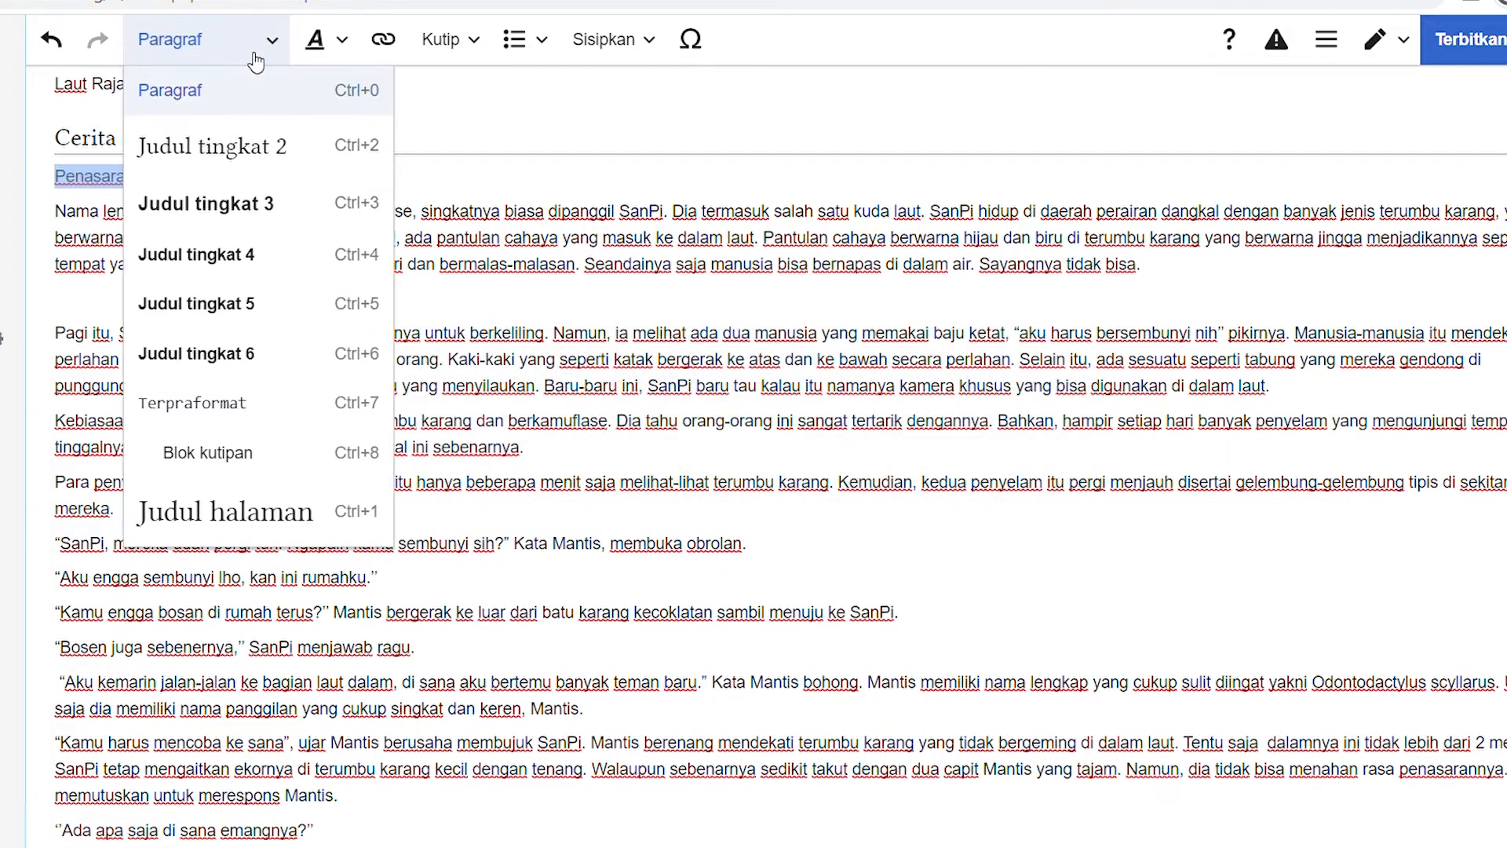
click(248, 199)
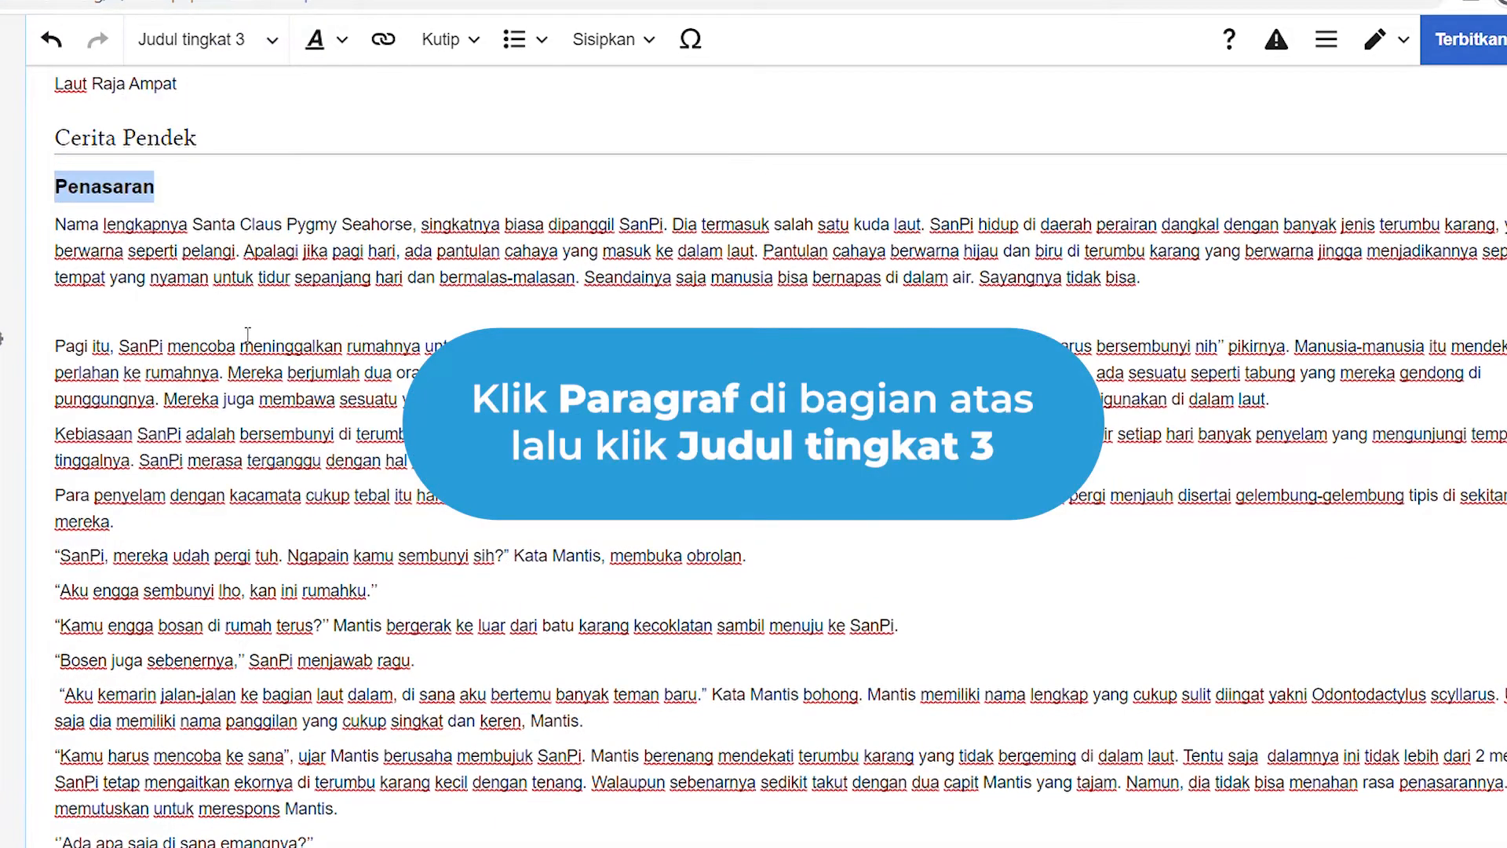
Format the "Pergi dan kembali" line further down the story as a "Judul tingkat 3" subheading
scroll(247, 335, down, 9)
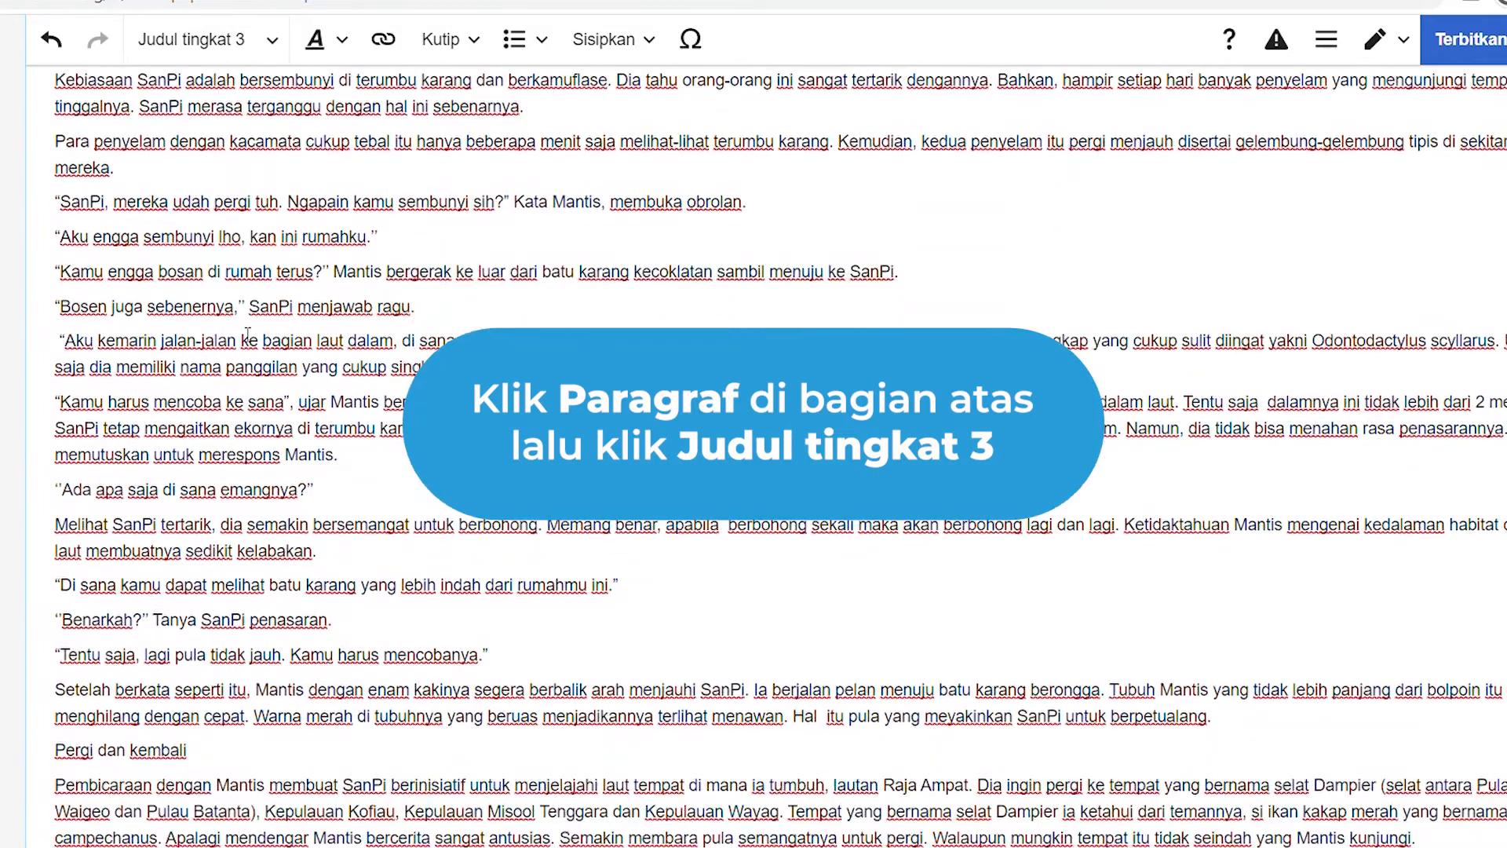
scroll(247, 335, down, 12)
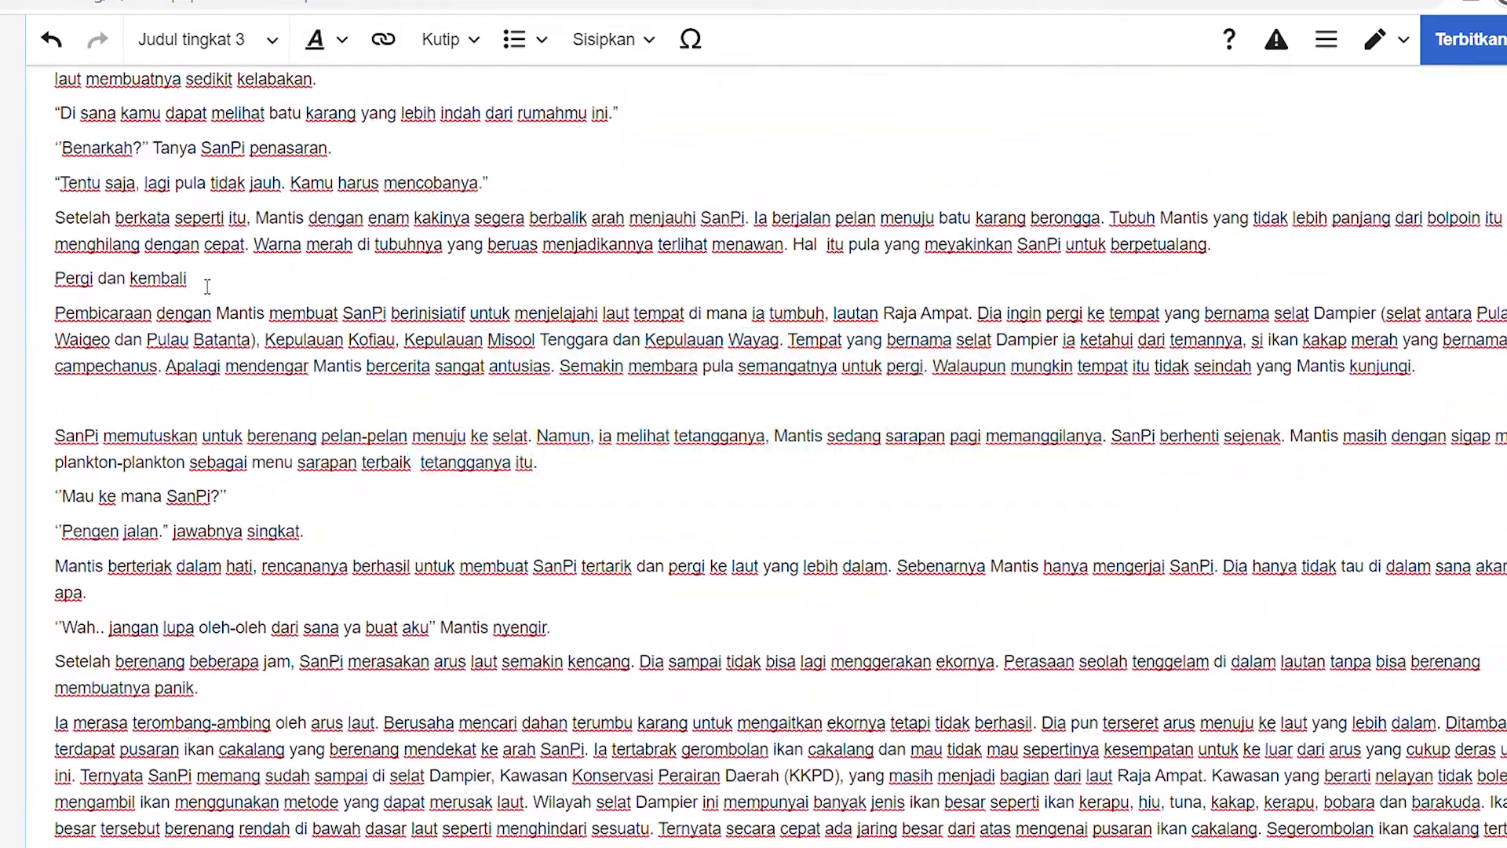
drag(207, 284, 56, 281)
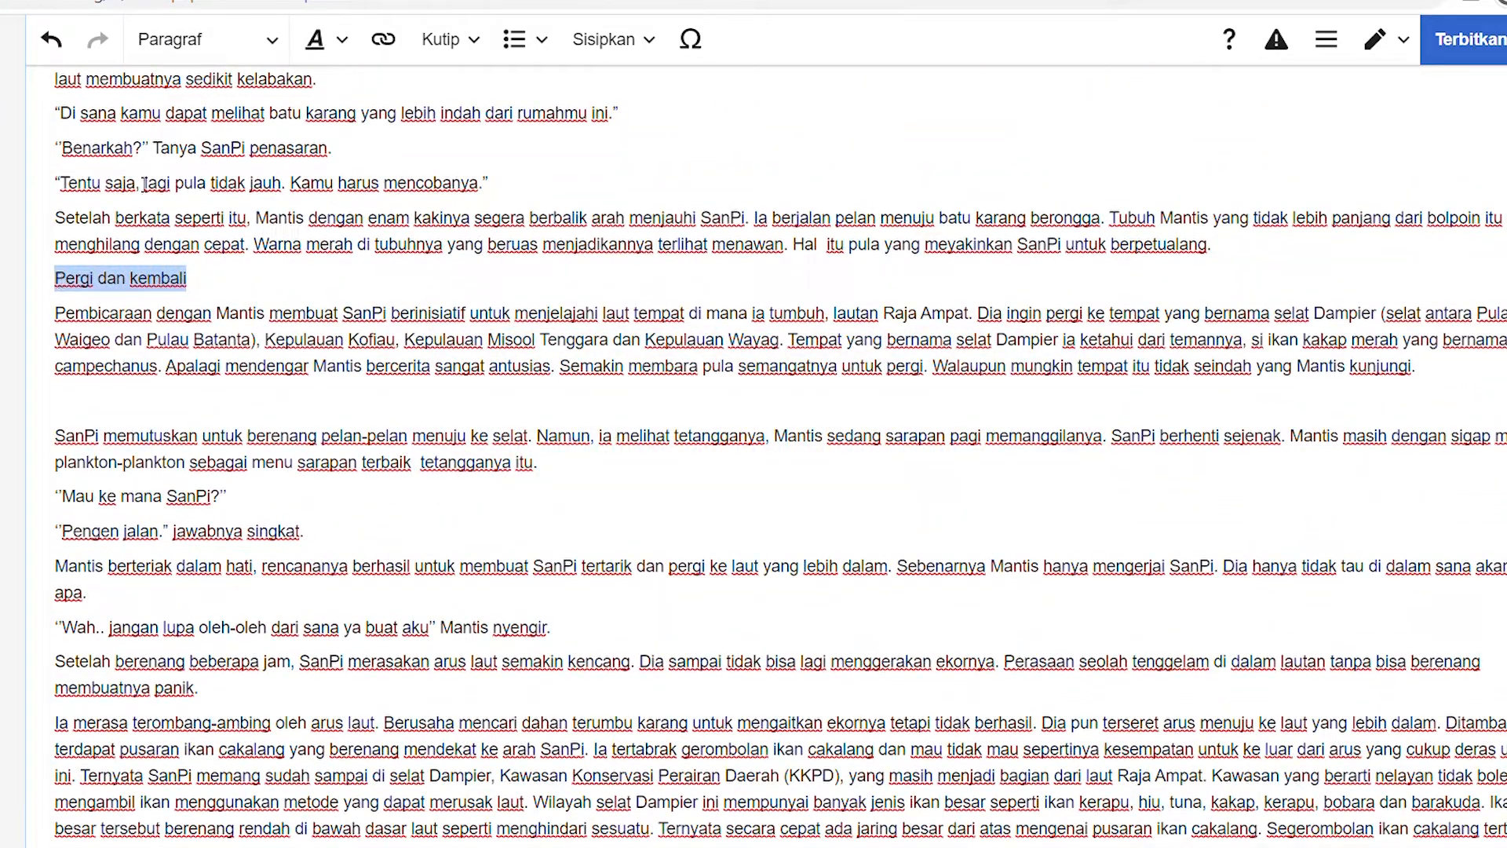
click(259, 46)
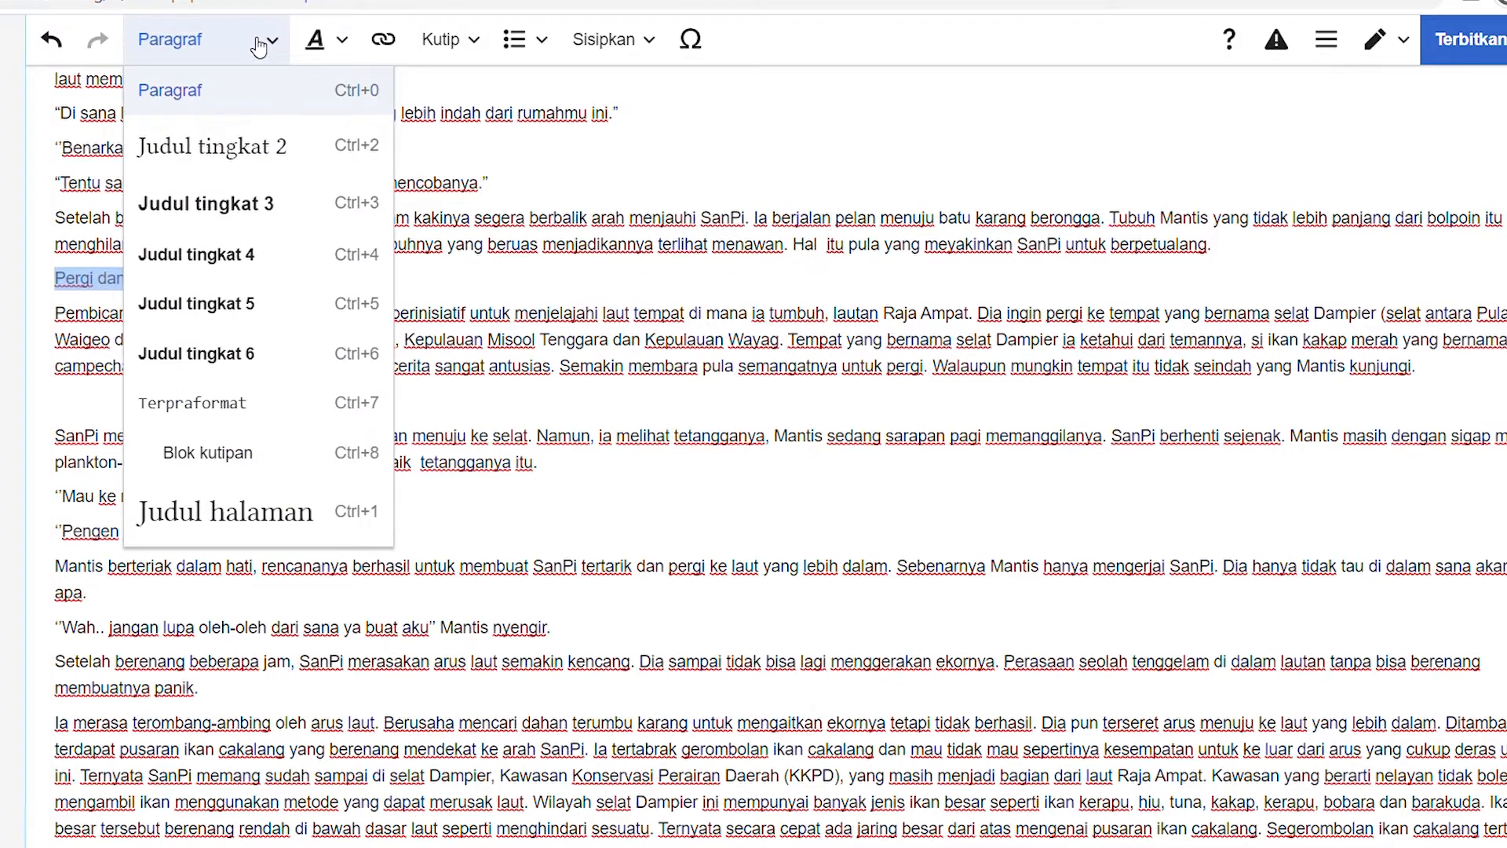
click(253, 208)
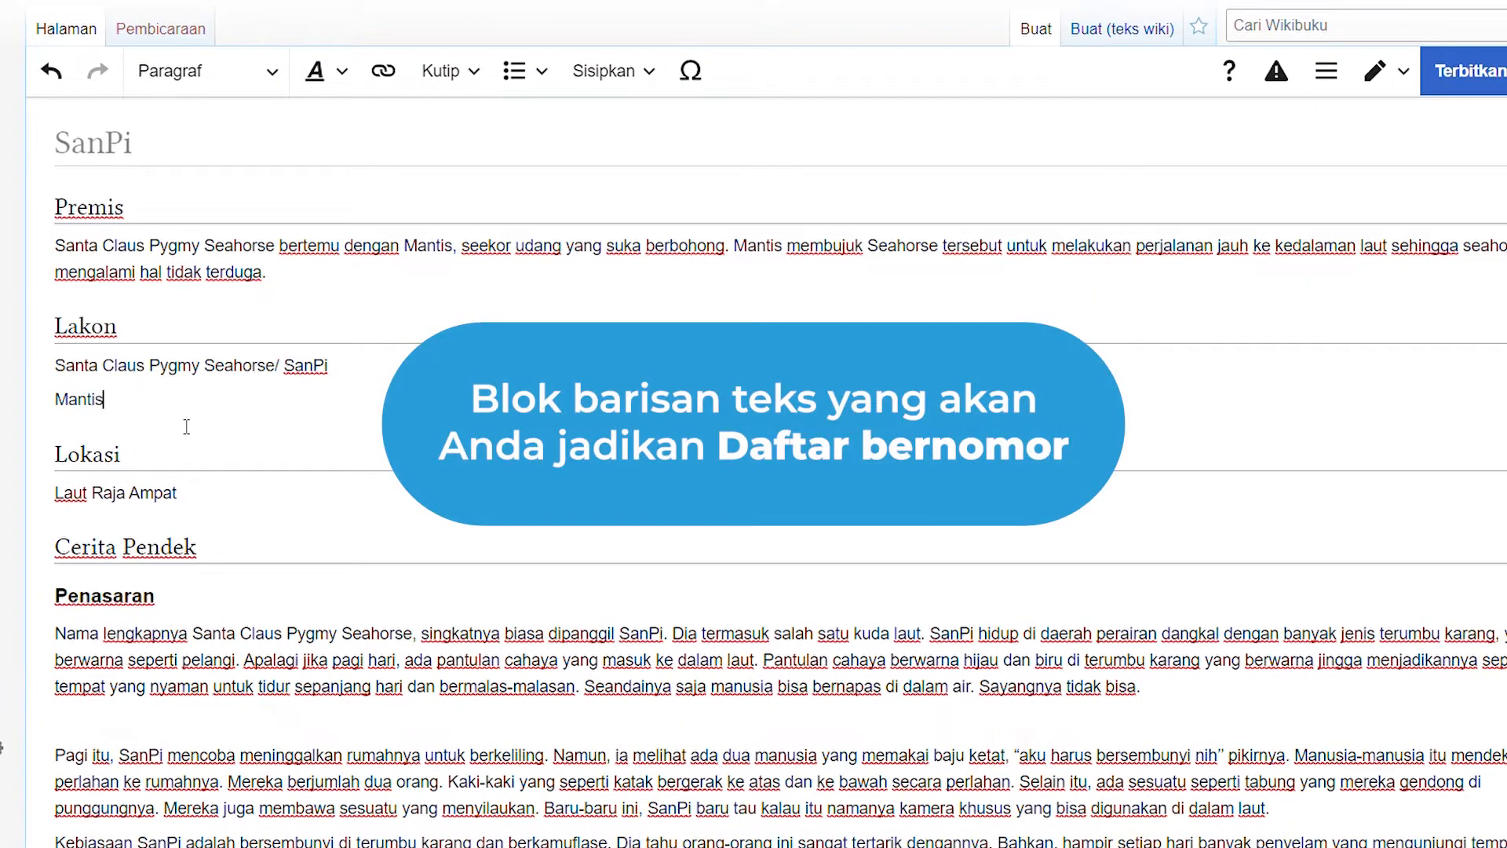
Turn the two character lines under "Lakon", from "Santa Claus Pygmy Seahorse/ SanPi" to "Mantis", into a numbered list
drag(104, 400, 55, 364)
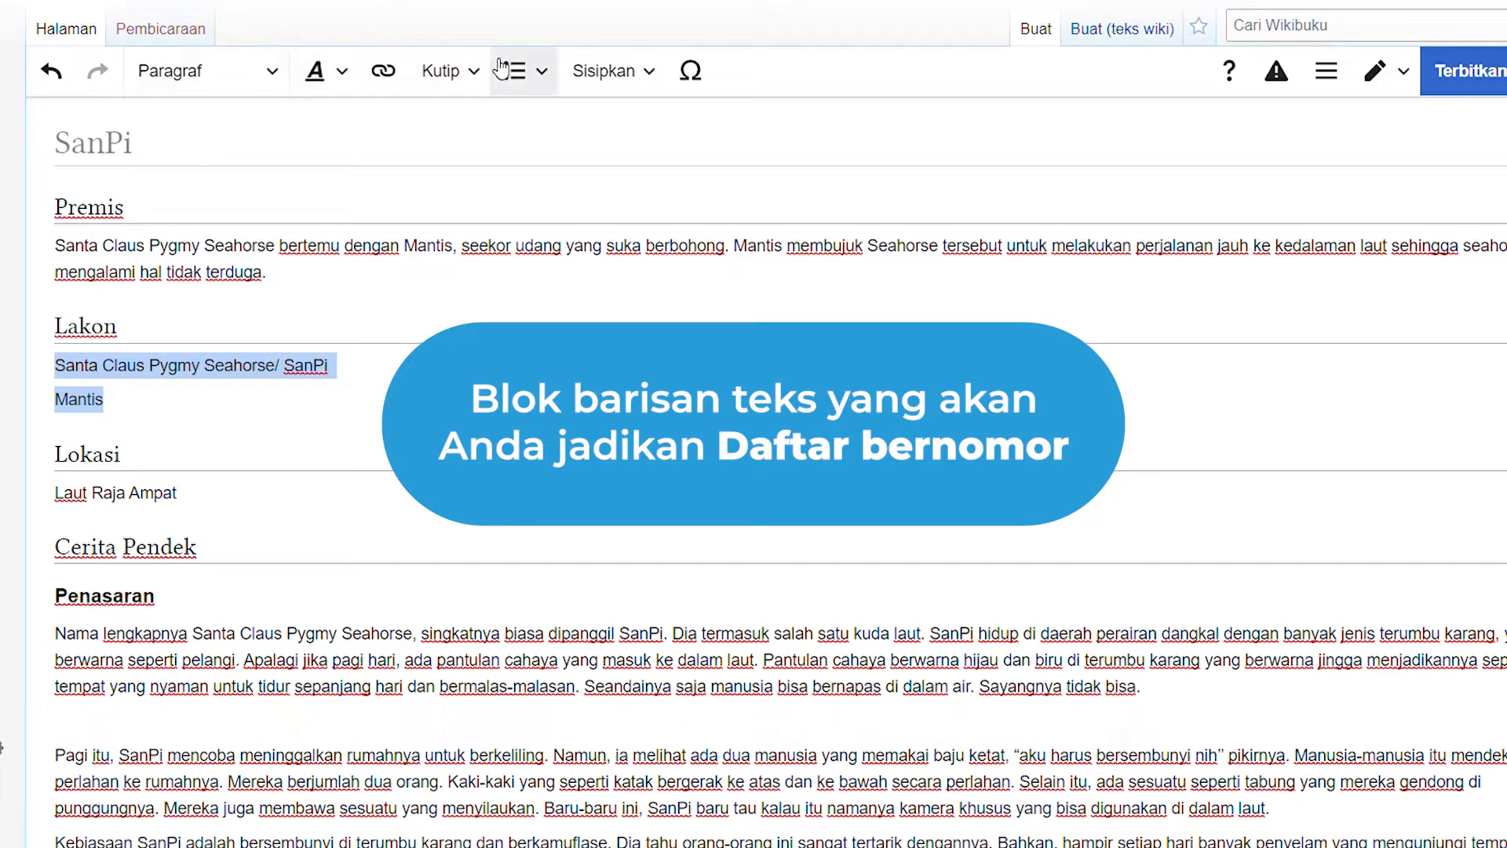
click(539, 68)
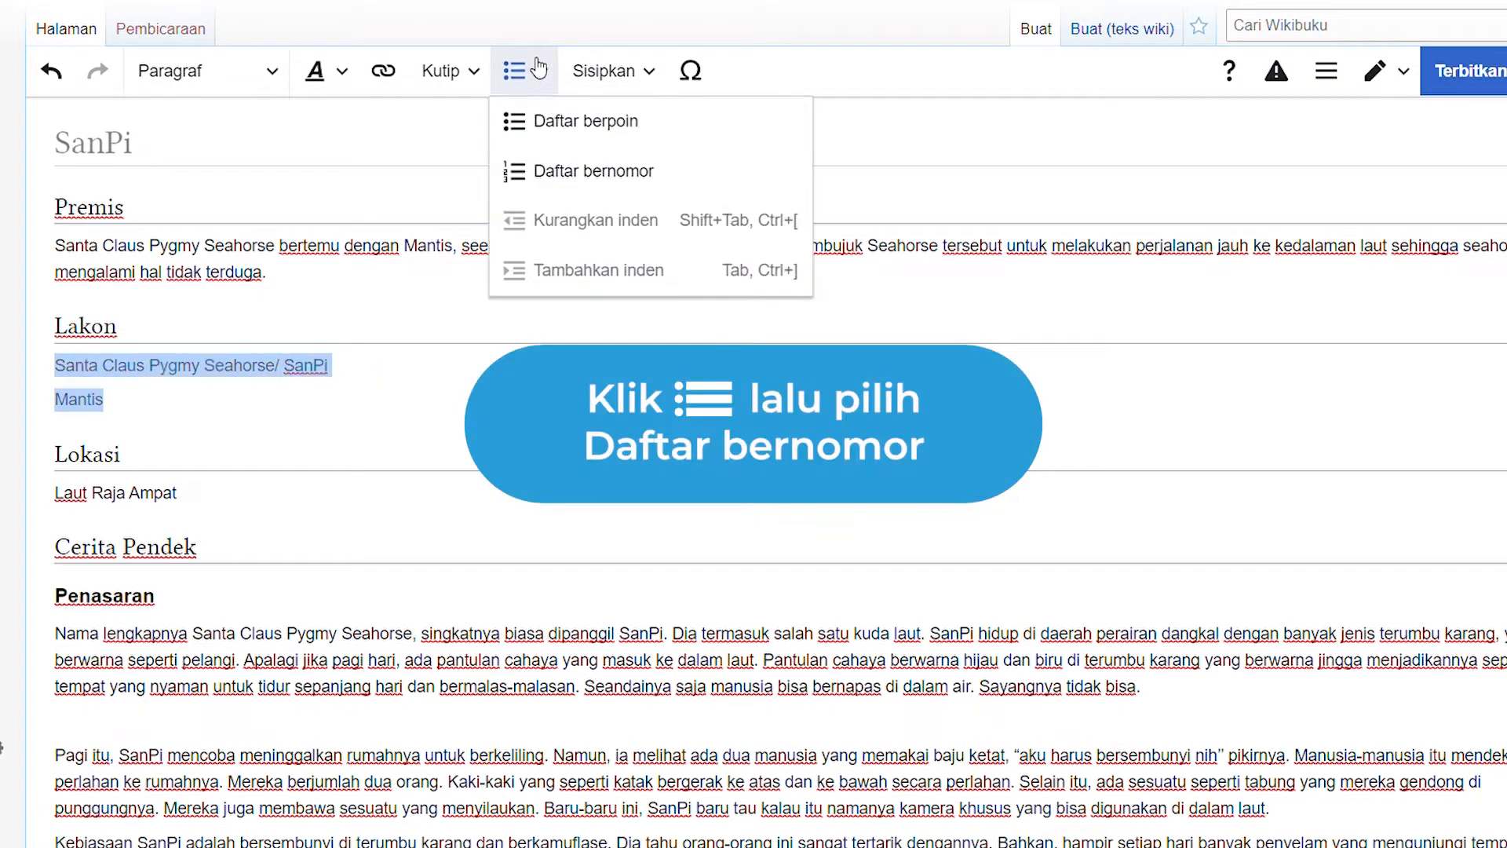
click(536, 172)
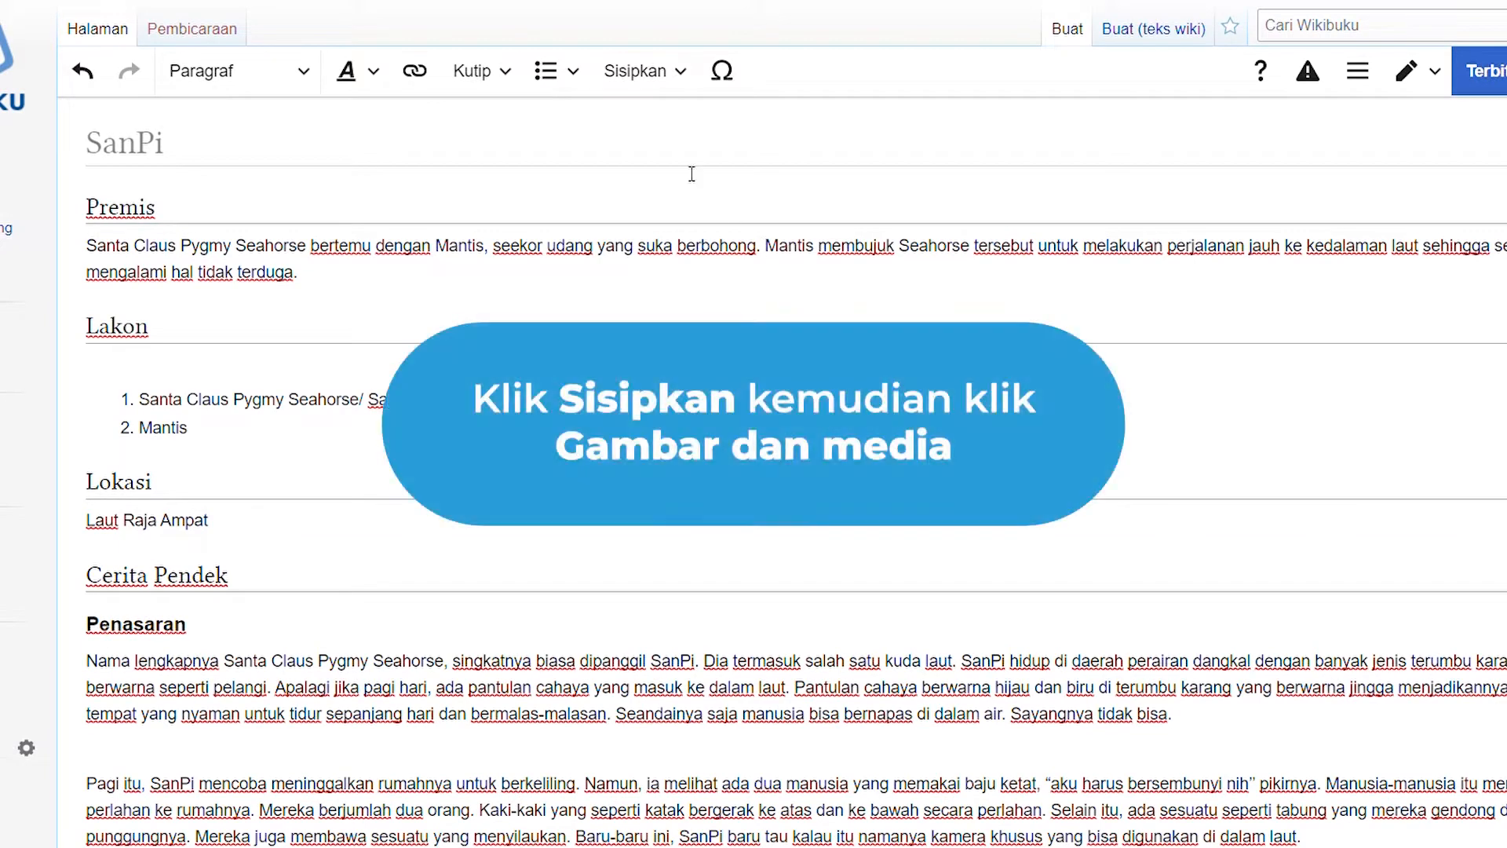
Search the media for "Raja Ampat Santa Claus Pygmy Seahorse" and choose that image for the blank line under "Lakon"
click(651, 86)
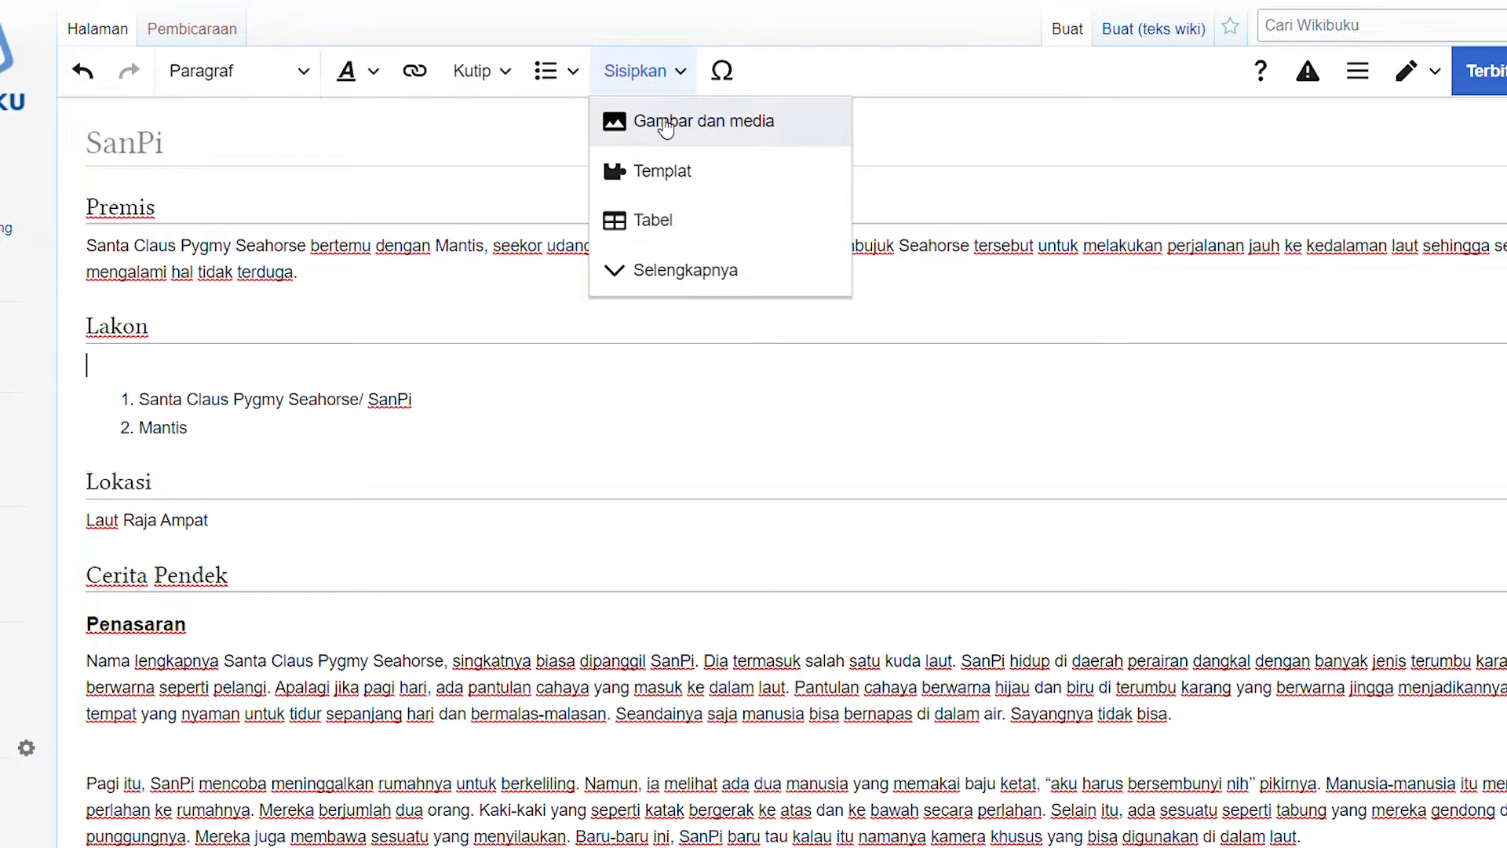
click(666, 126)
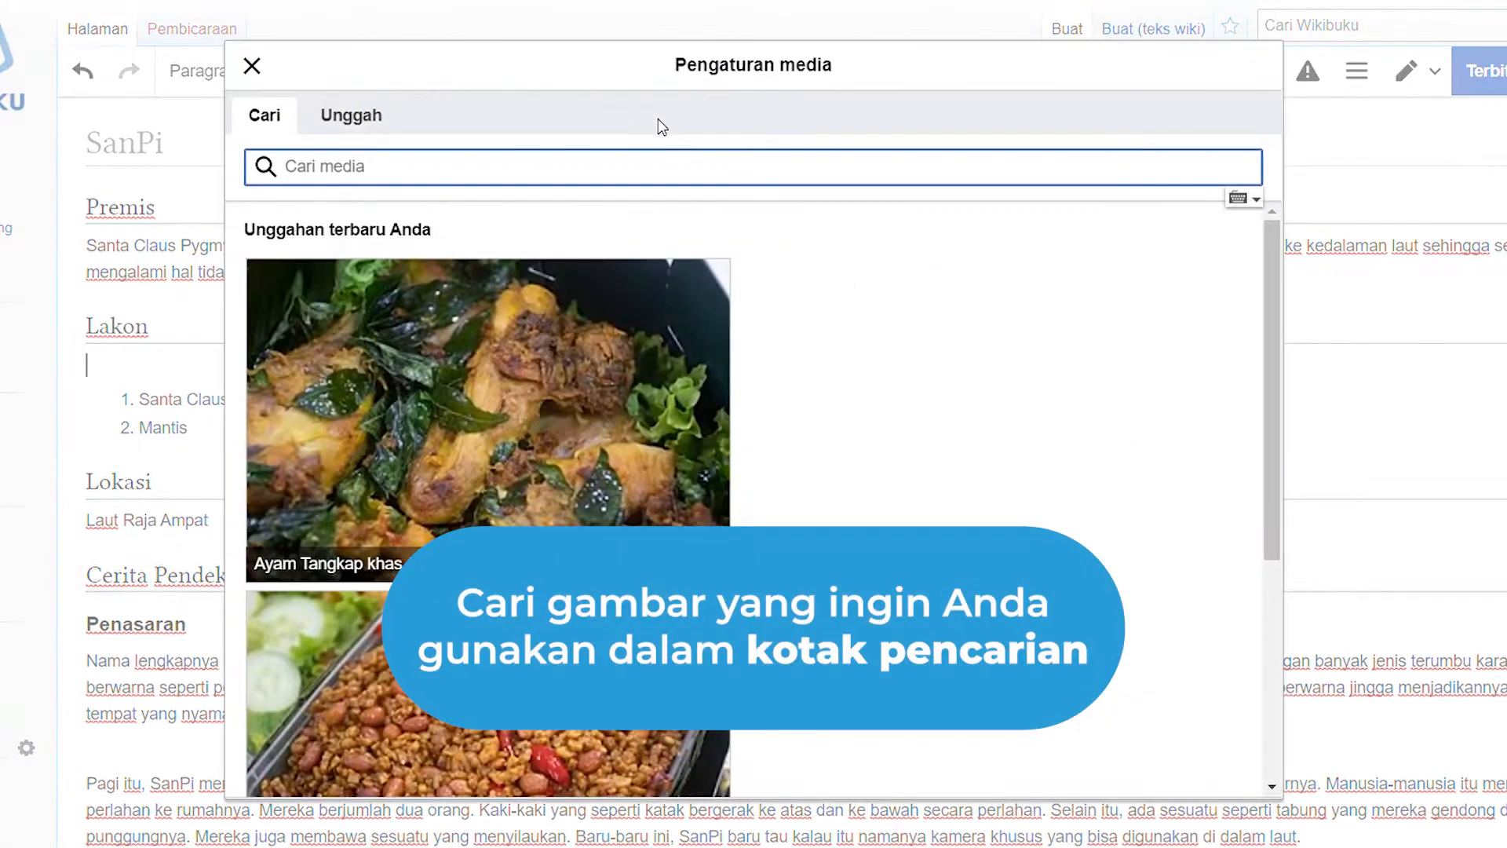
text(Raja Ampat Santa Claus Pygmy Seahorse)
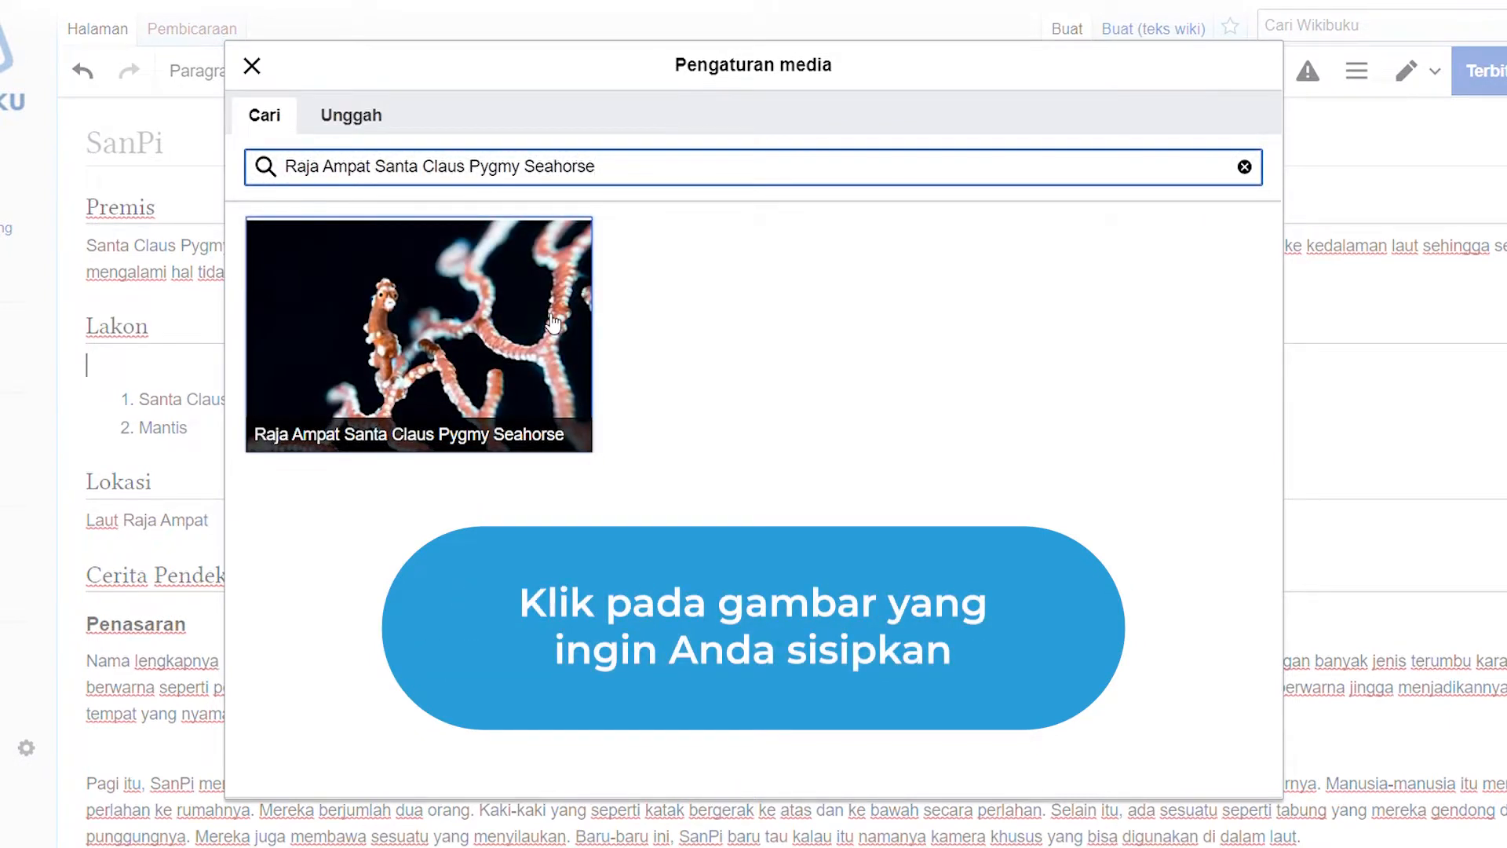
click(553, 323)
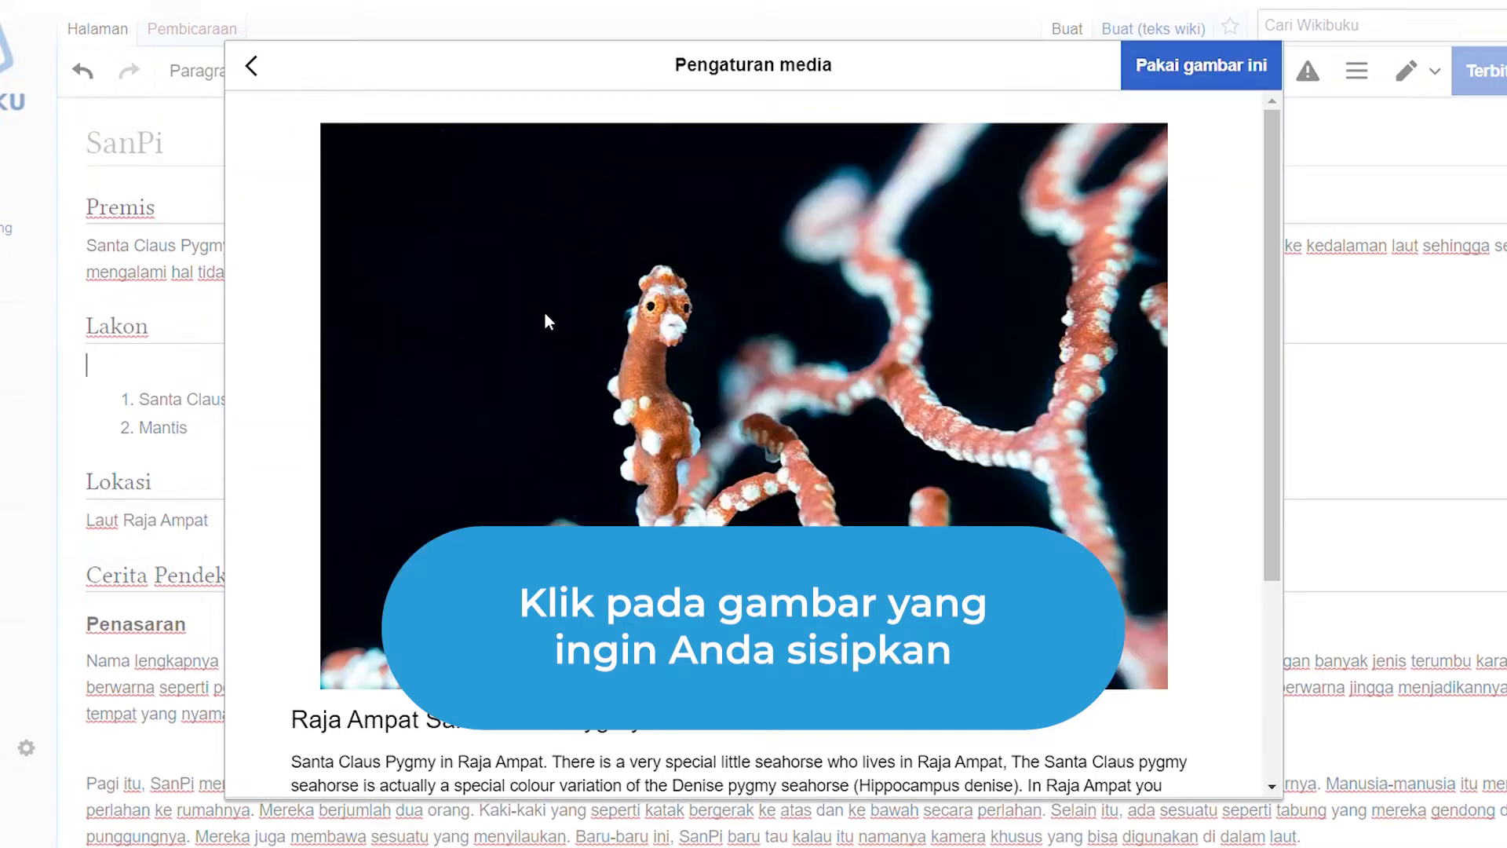
click(1184, 93)
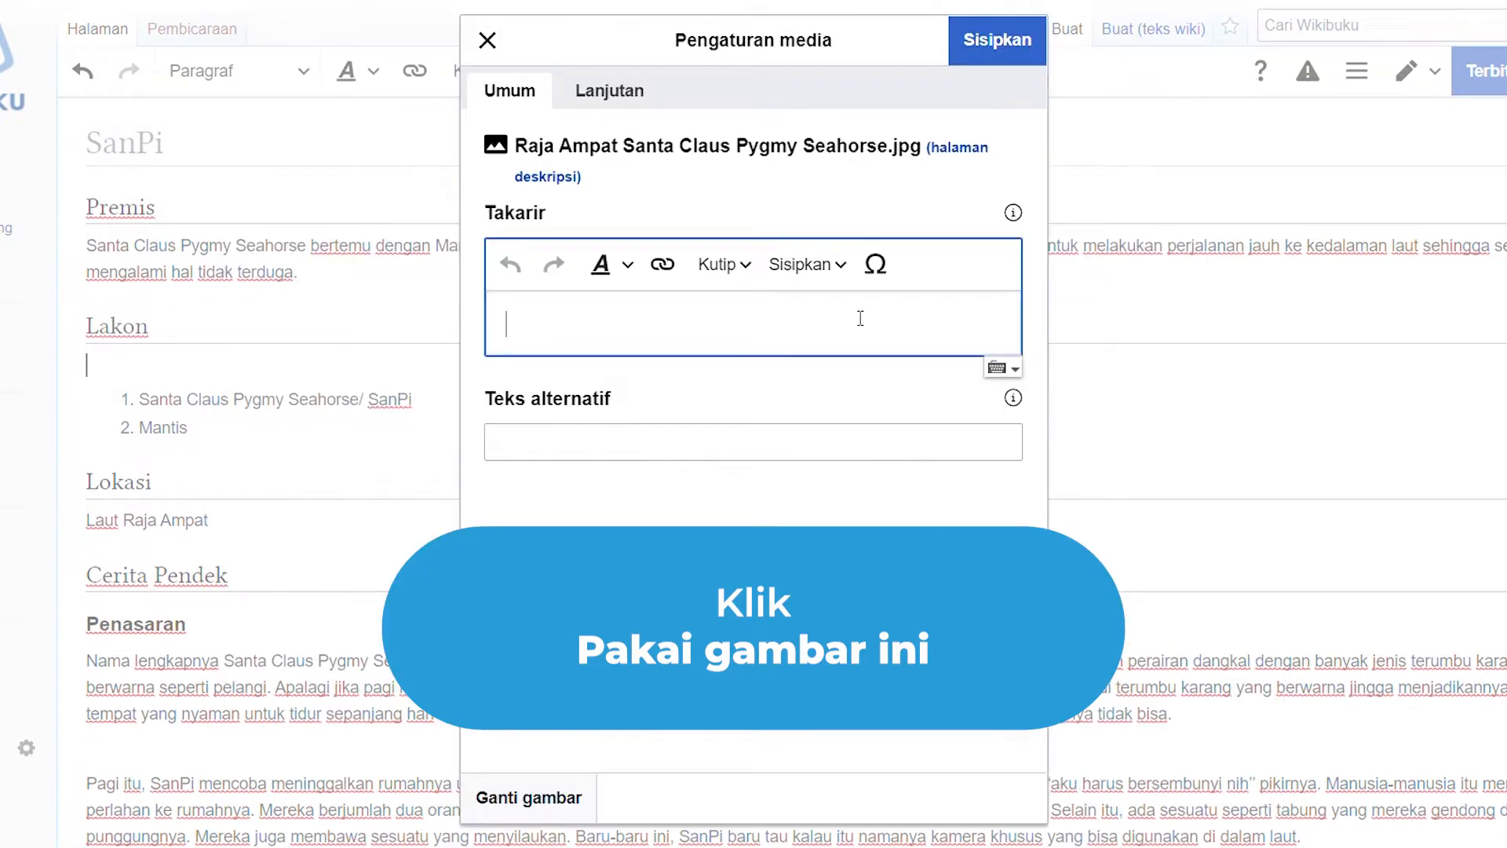
Caption the seahorse image "Pemeran utama dalam cerpen ini" and insert it into the page
text(PEnasa)
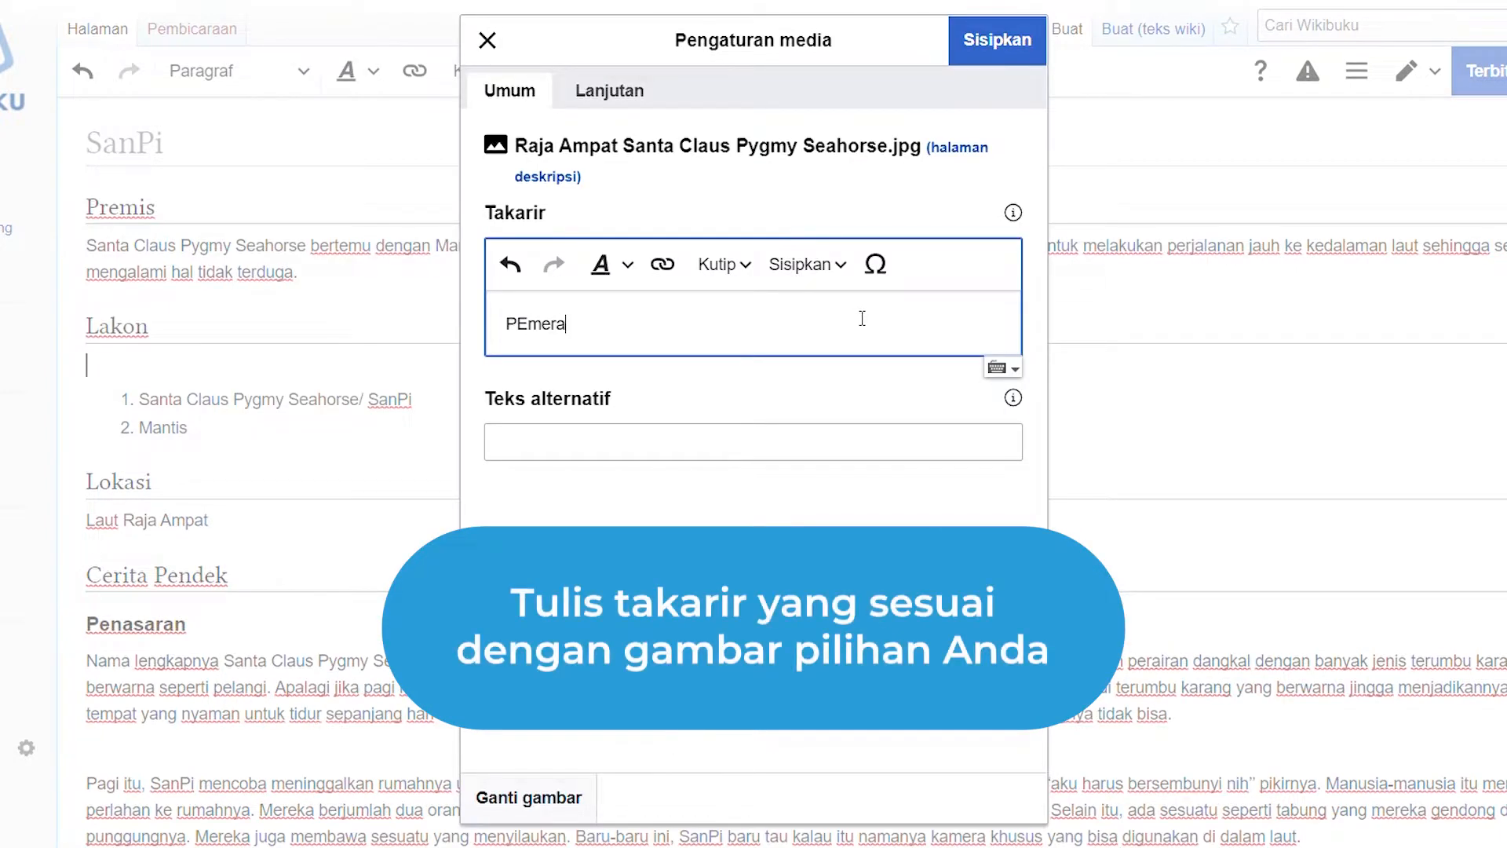
key(BackSpace)
key(BackSpace)
key(BackSpace)
key(BackSpace)
key(BackSpace)
text(emeran utama )
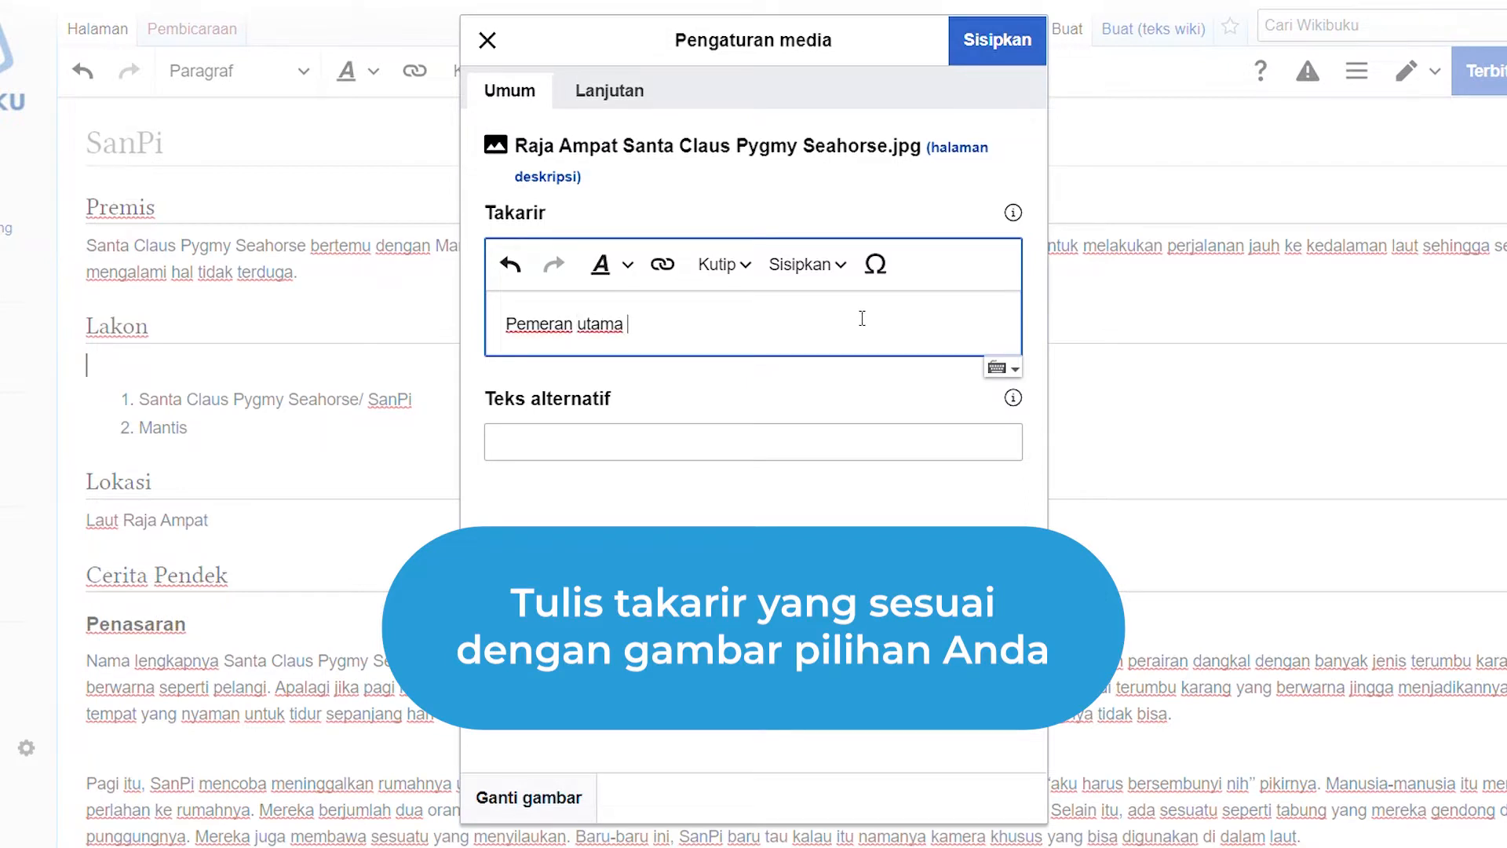
text(dalam cerpen ini)
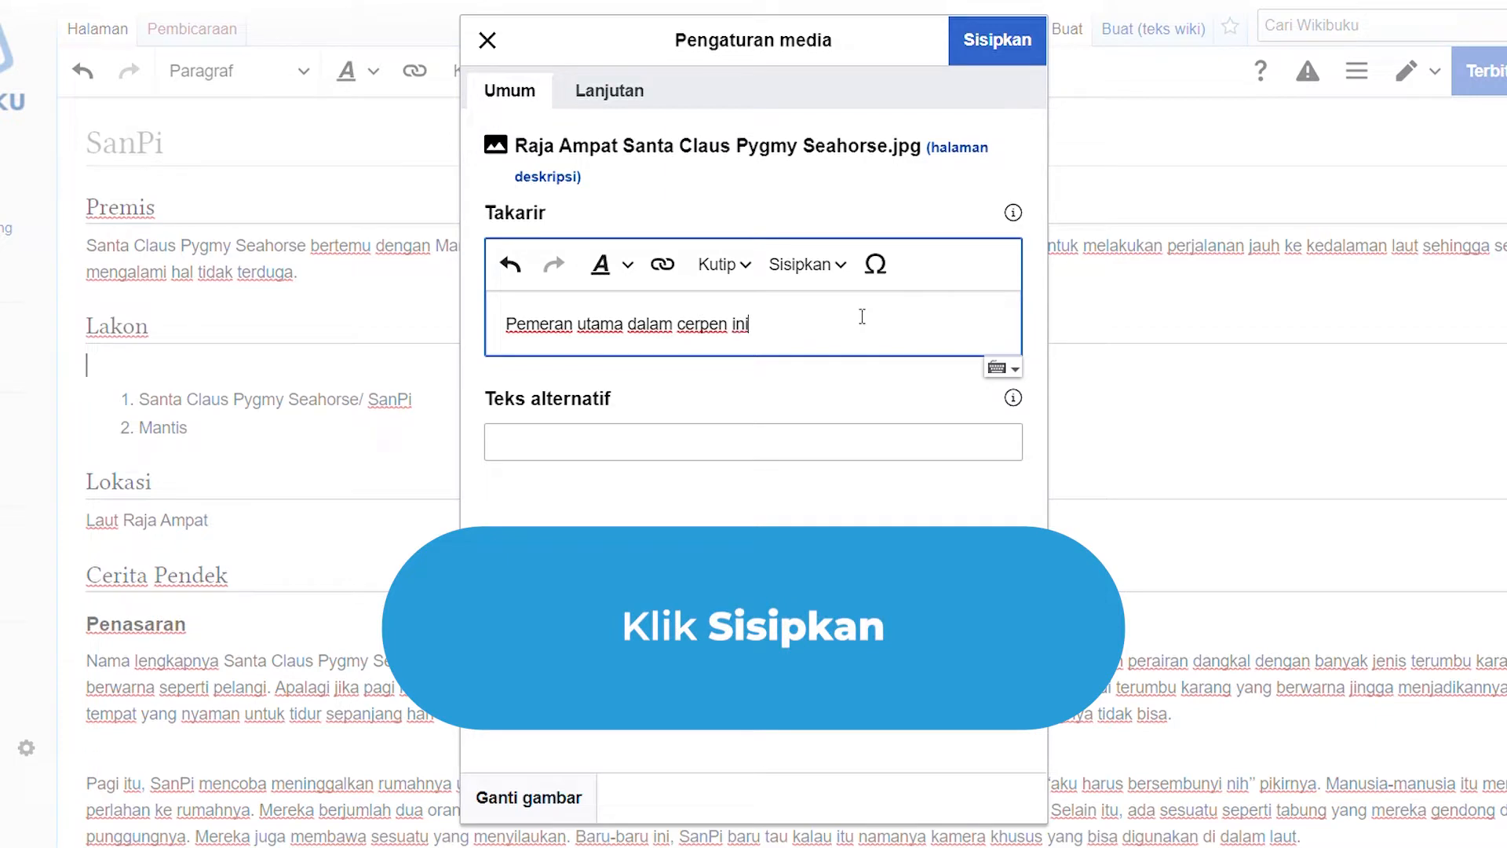
click(1020, 39)
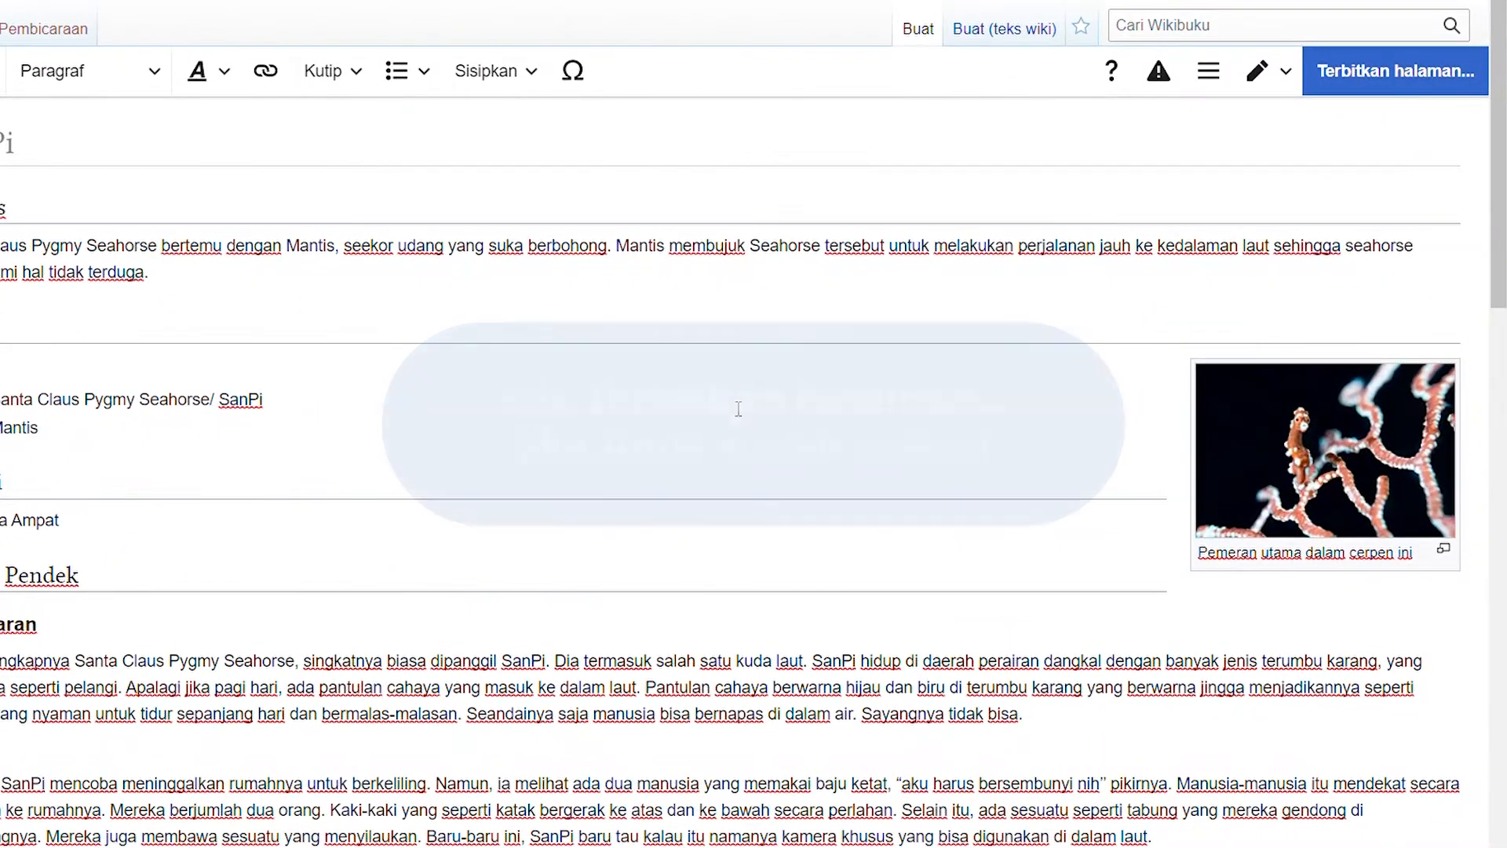
Publish the SanPi page with the edit summary "Membuat buku baru "SanPi"" and look through the published page
click(1373, 87)
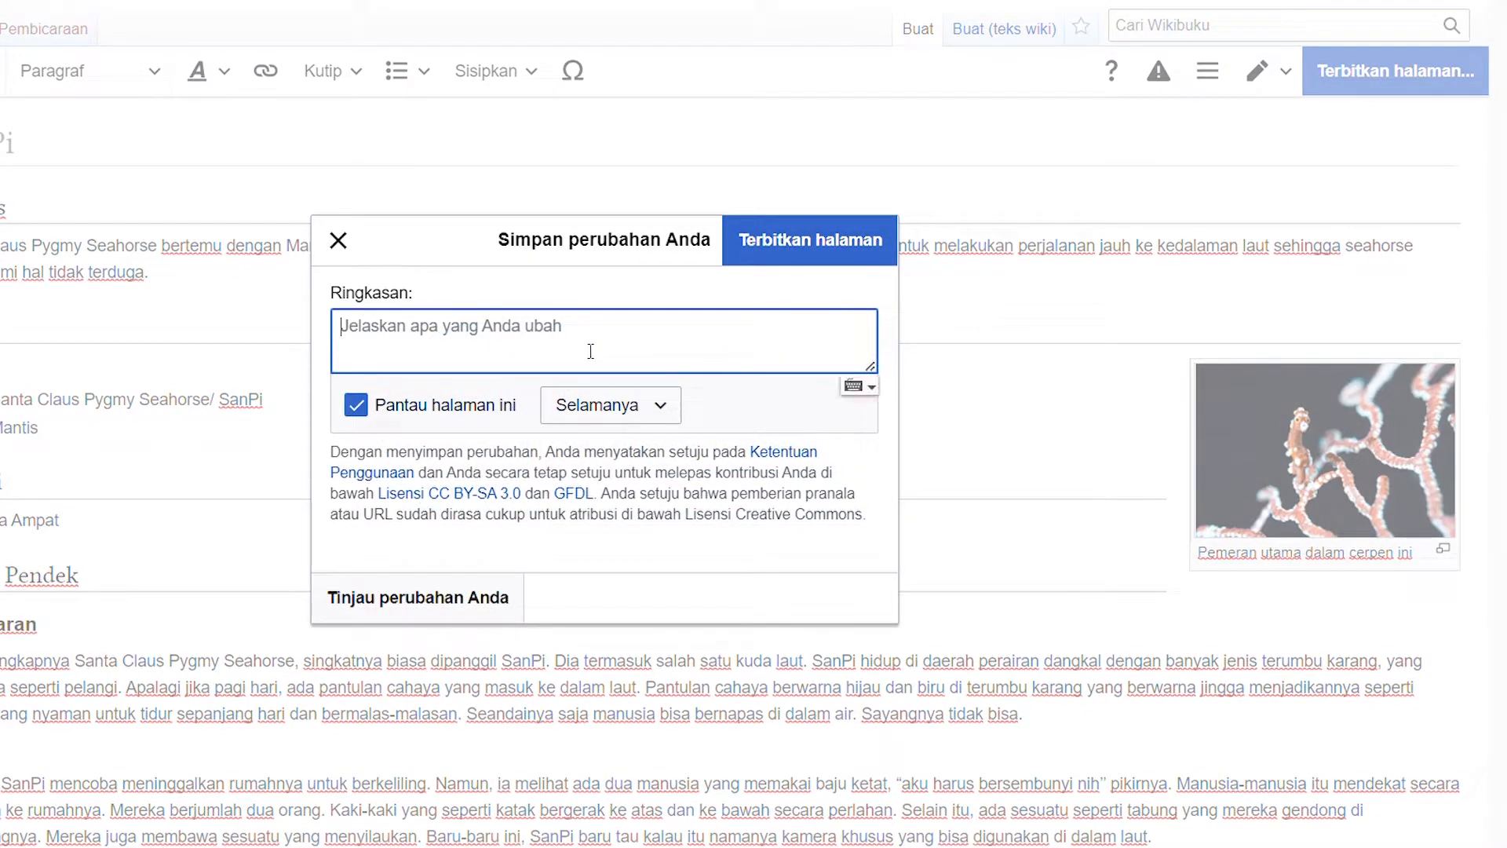
text(Memb)
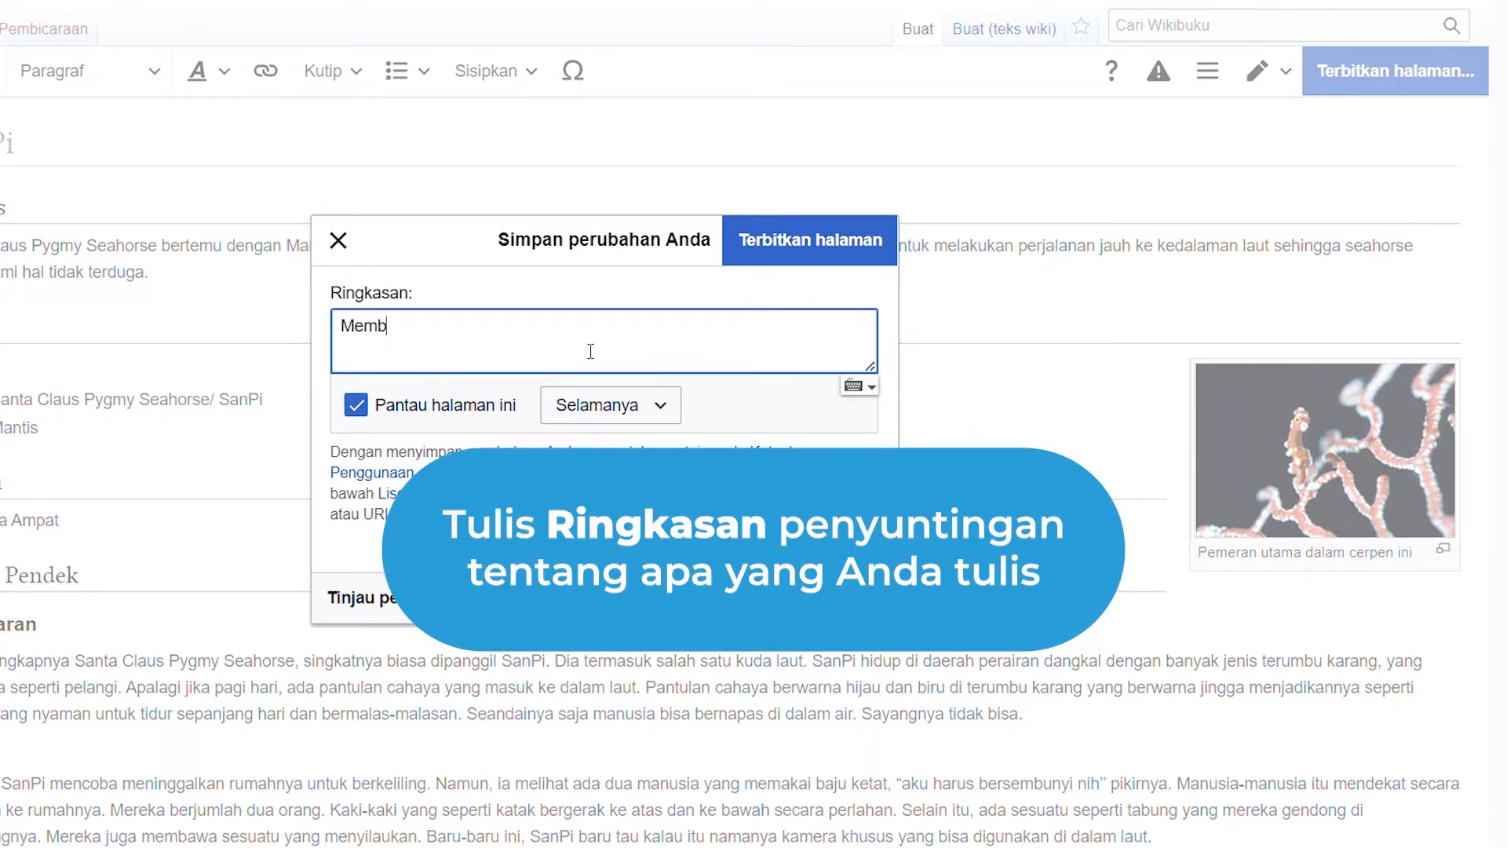
text(uat buku baru)
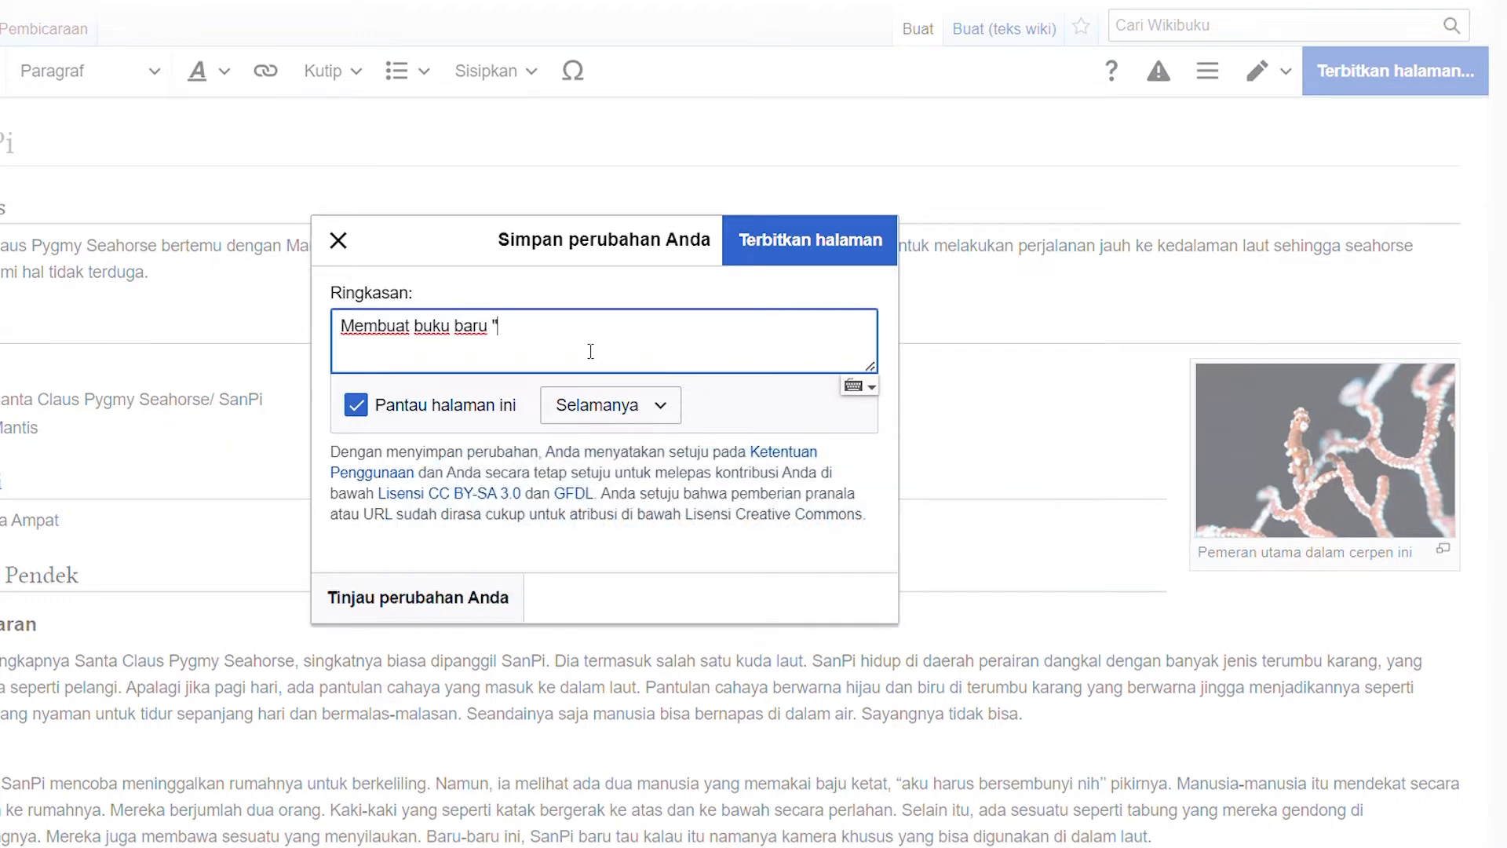
text( ""SanPi)
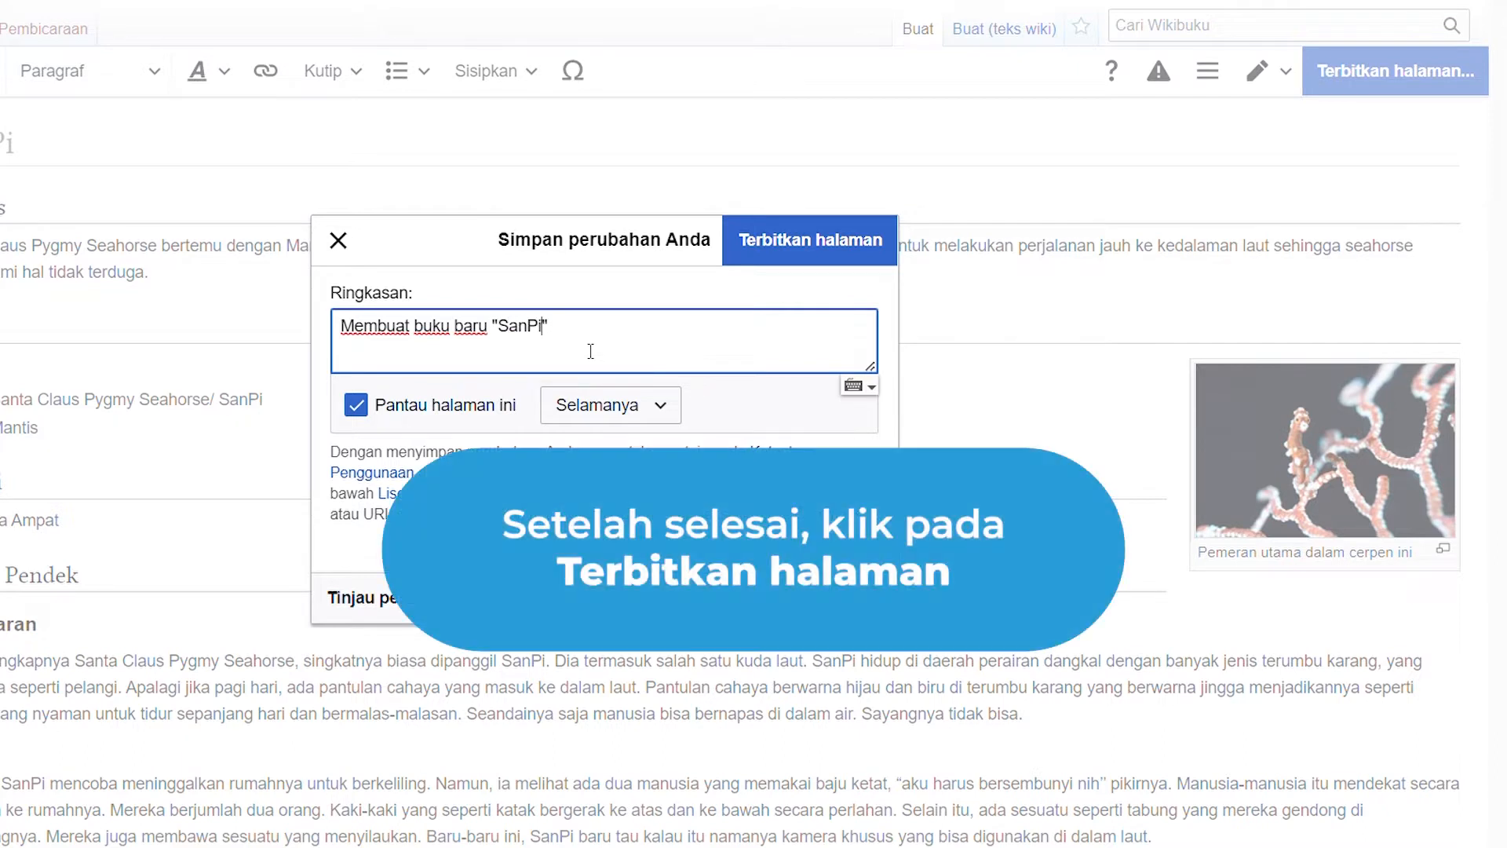
click(820, 263)
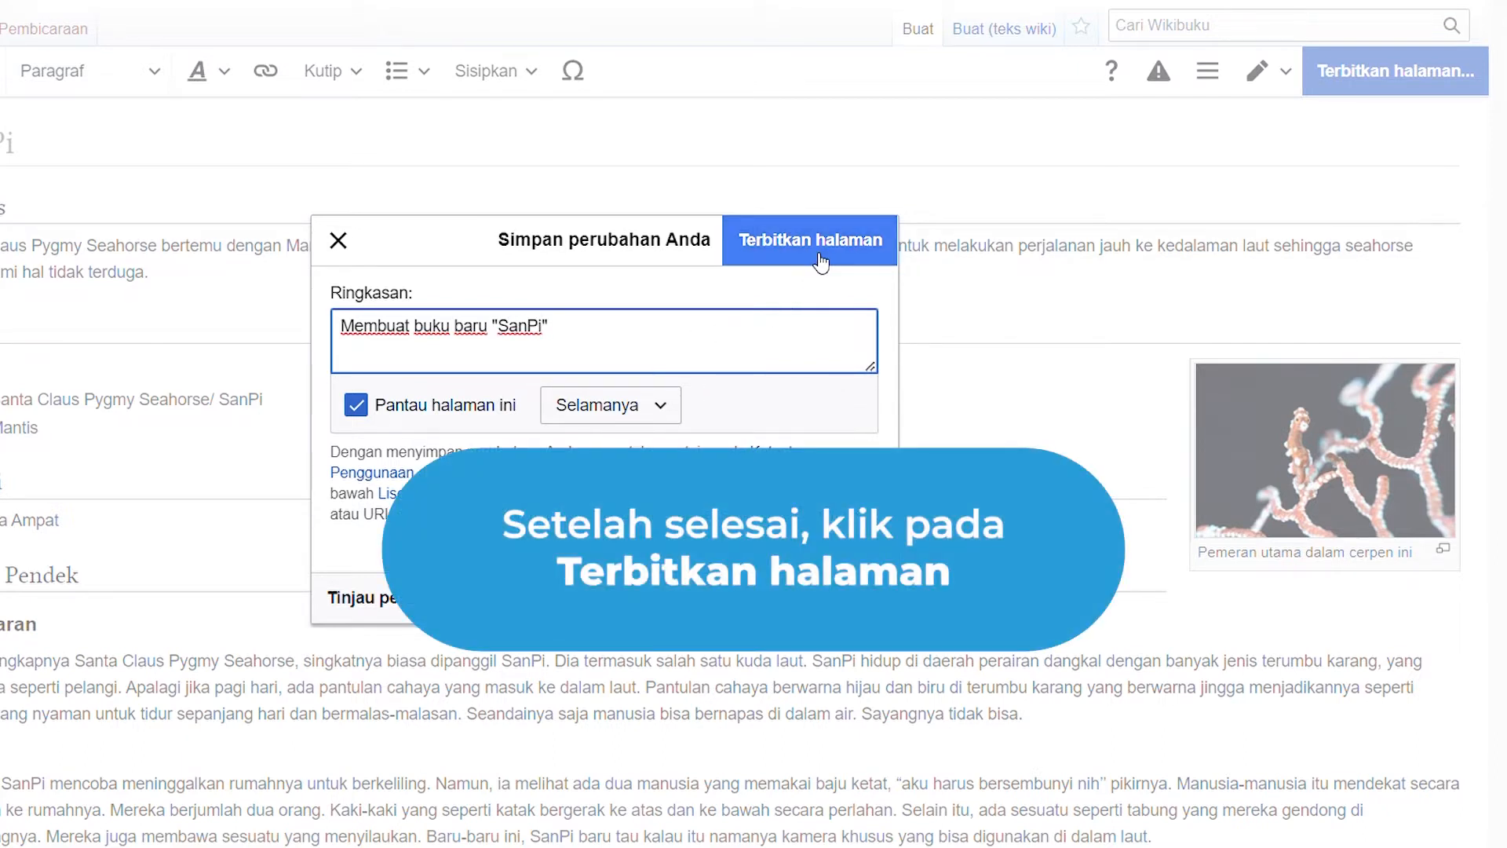
click(820, 263)
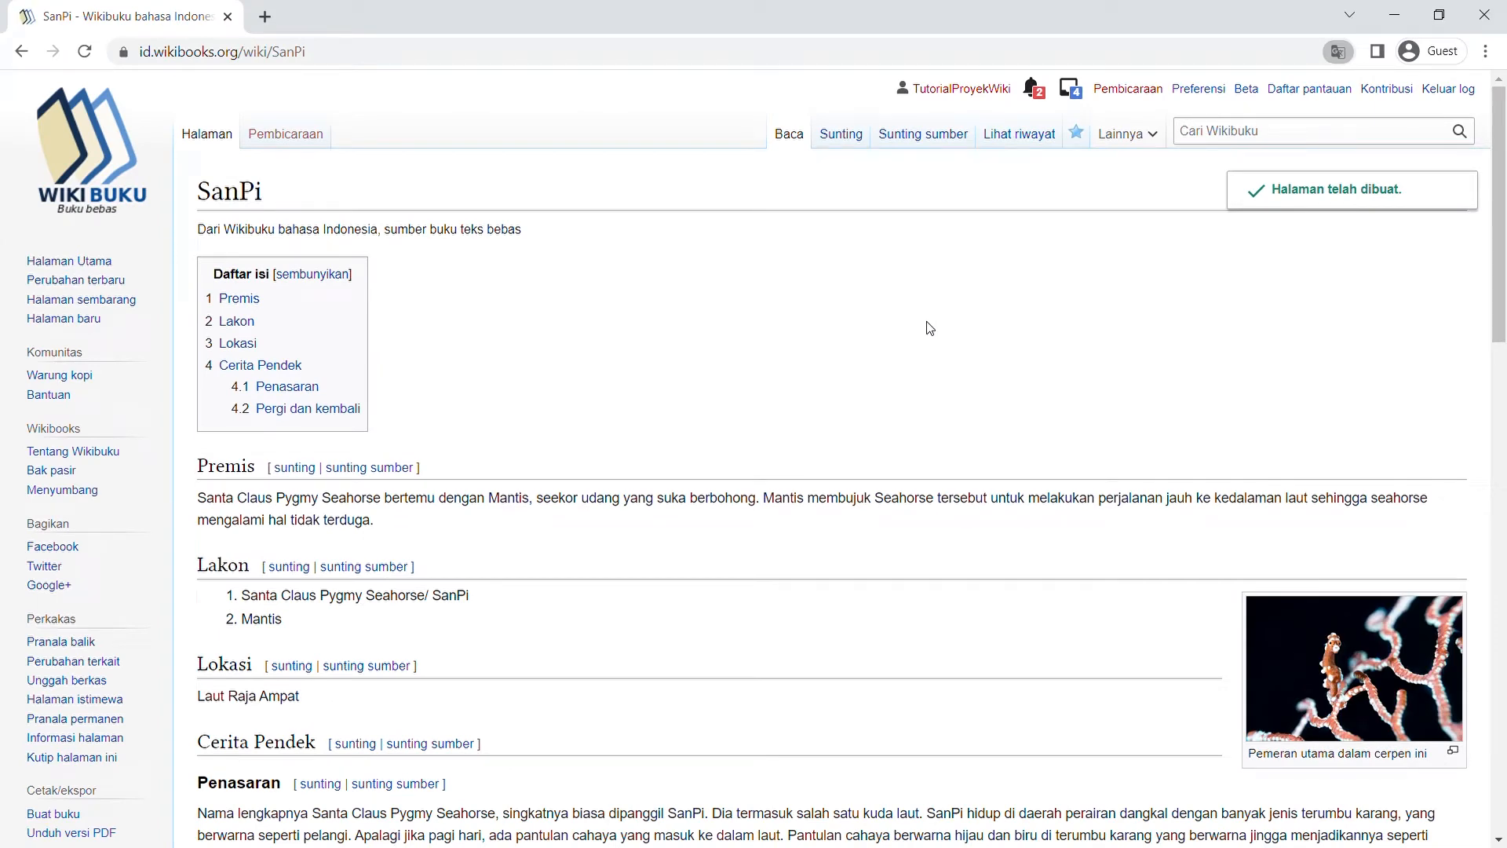
scroll(929, 328, down, 5)
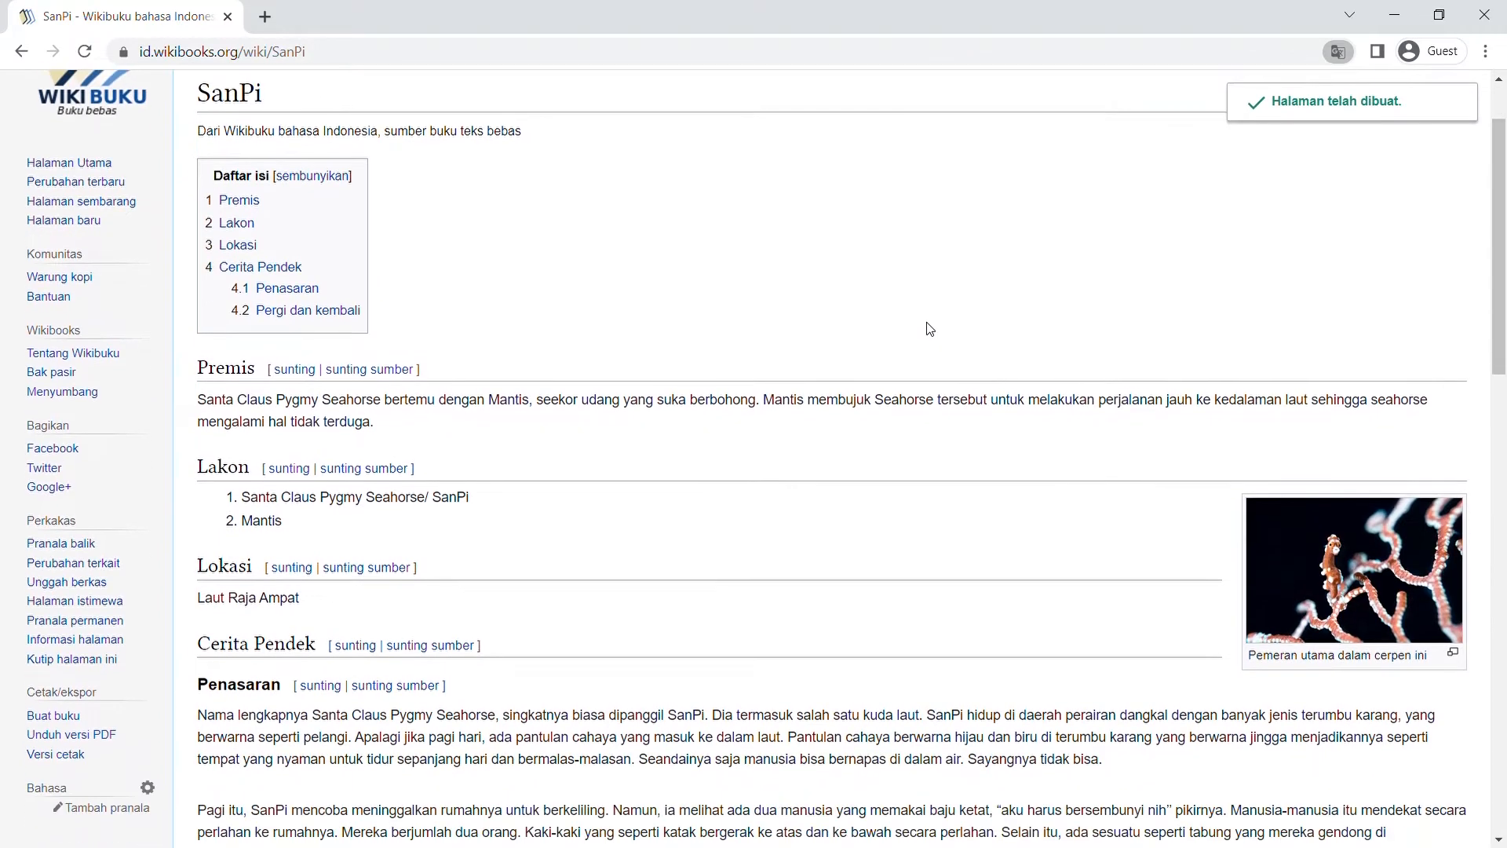
scroll(930, 328, down, 4)
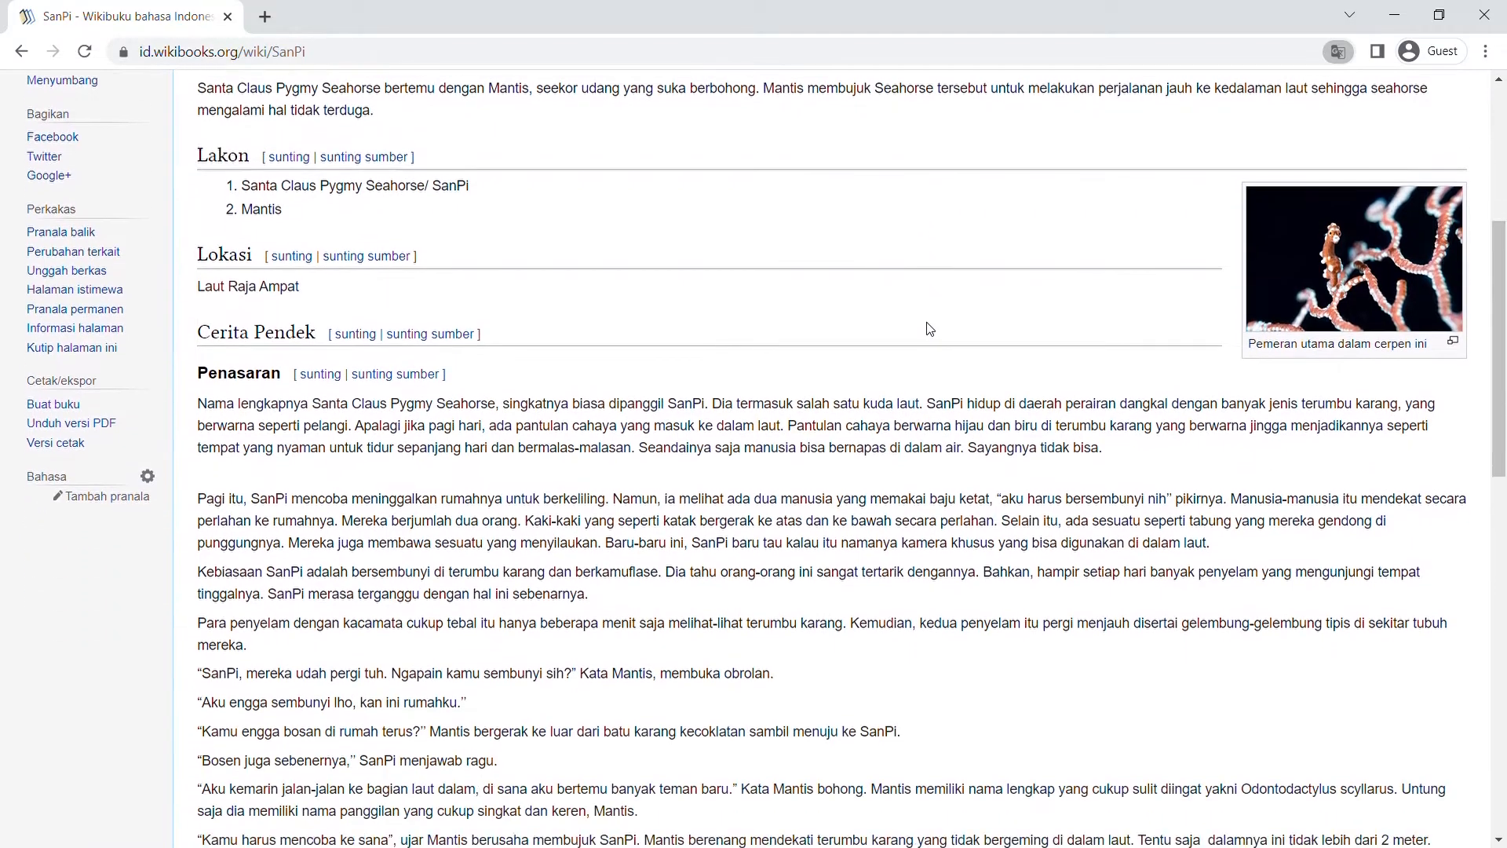
scroll(934, 328, down, 4)
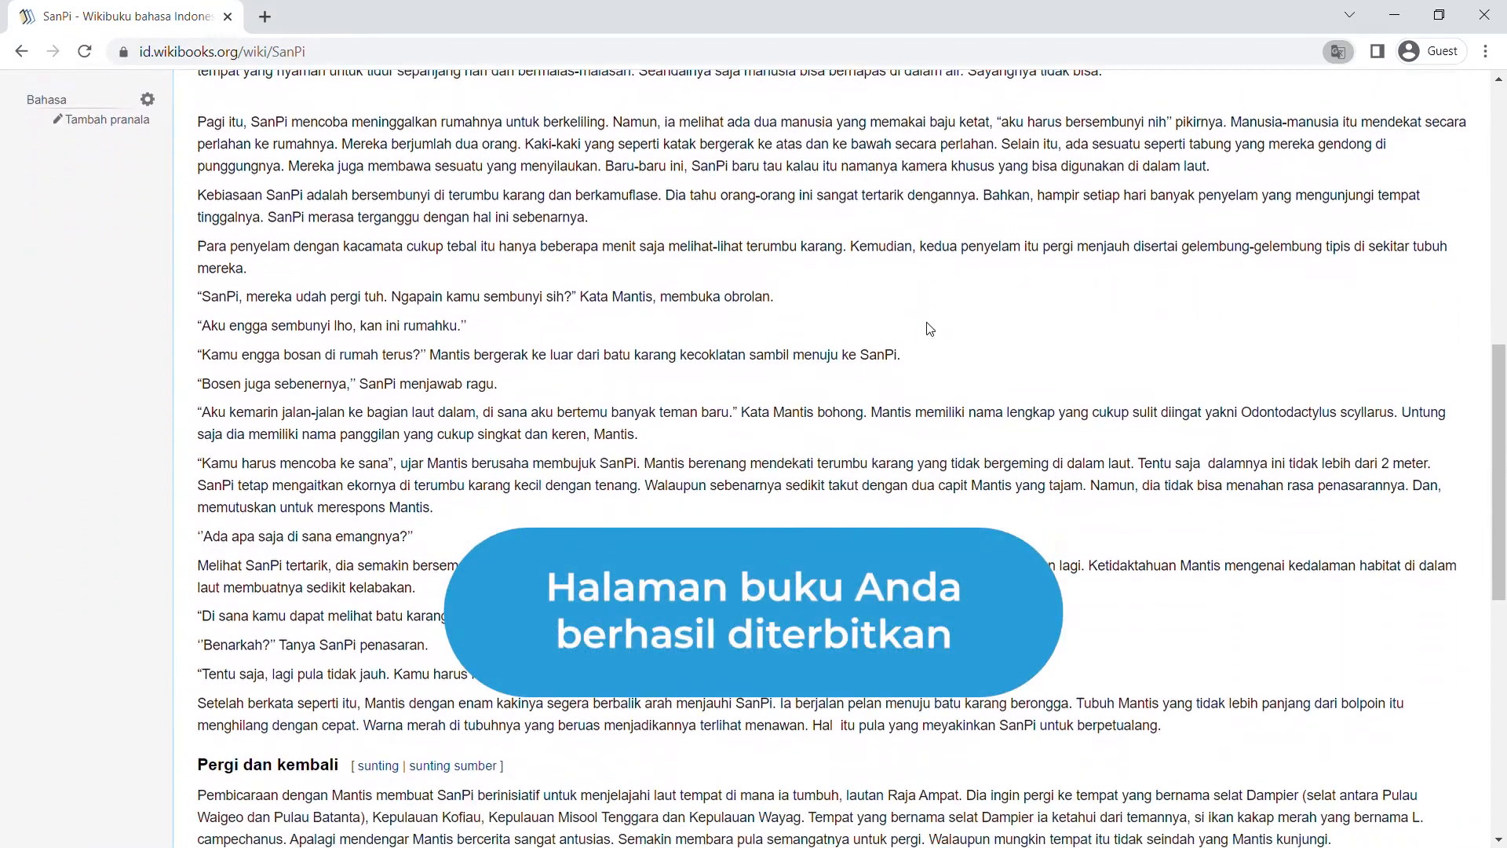
scroll(929, 328, down, 4)
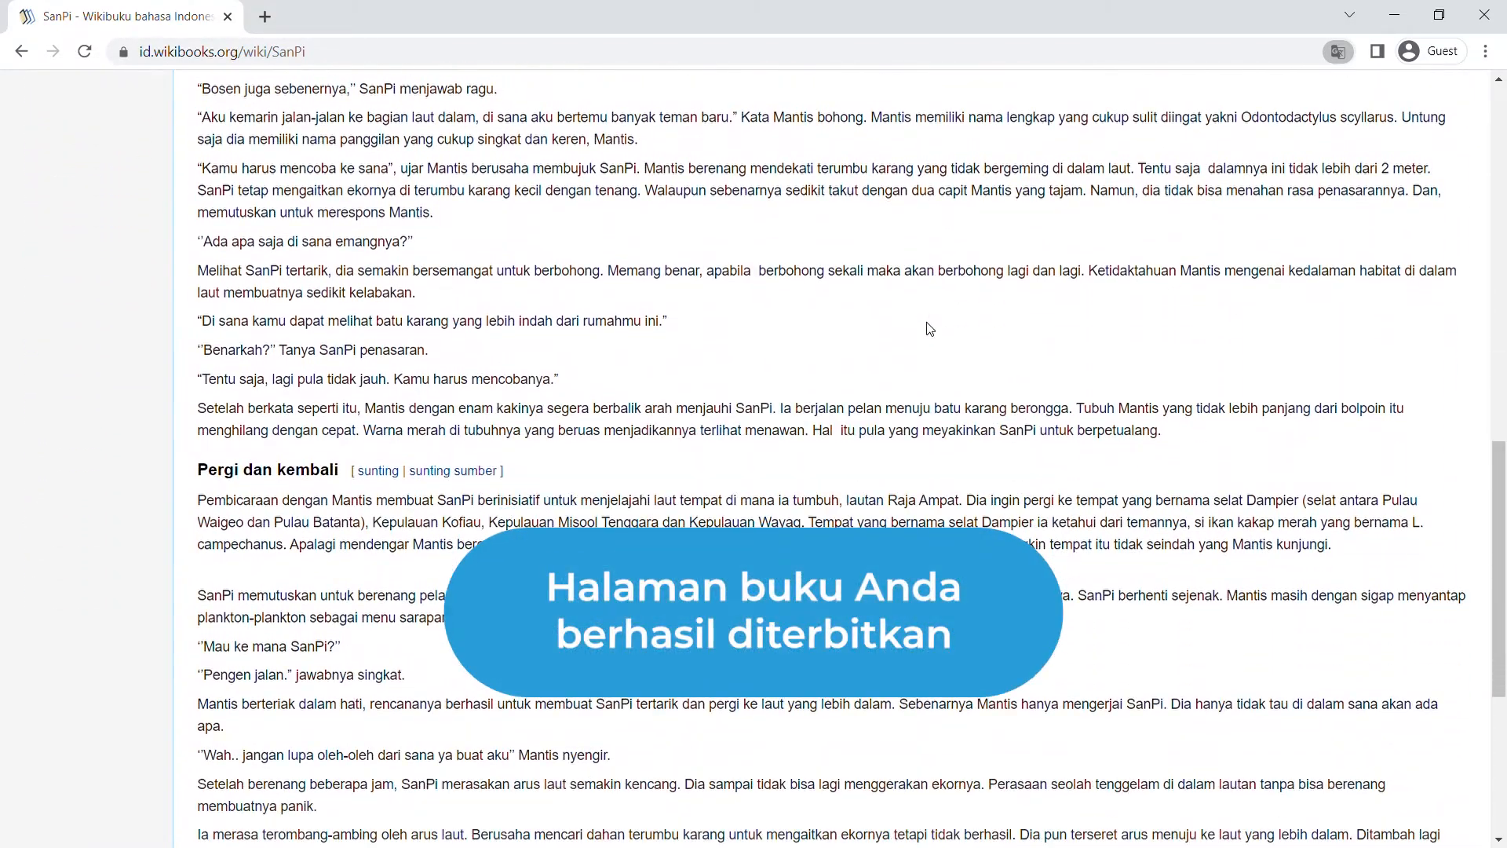
Create the new subpage "SanPi/Mantis" from the main page and open it in the visual editor with its notice dismissed
scroll(934, 328, down, 3)
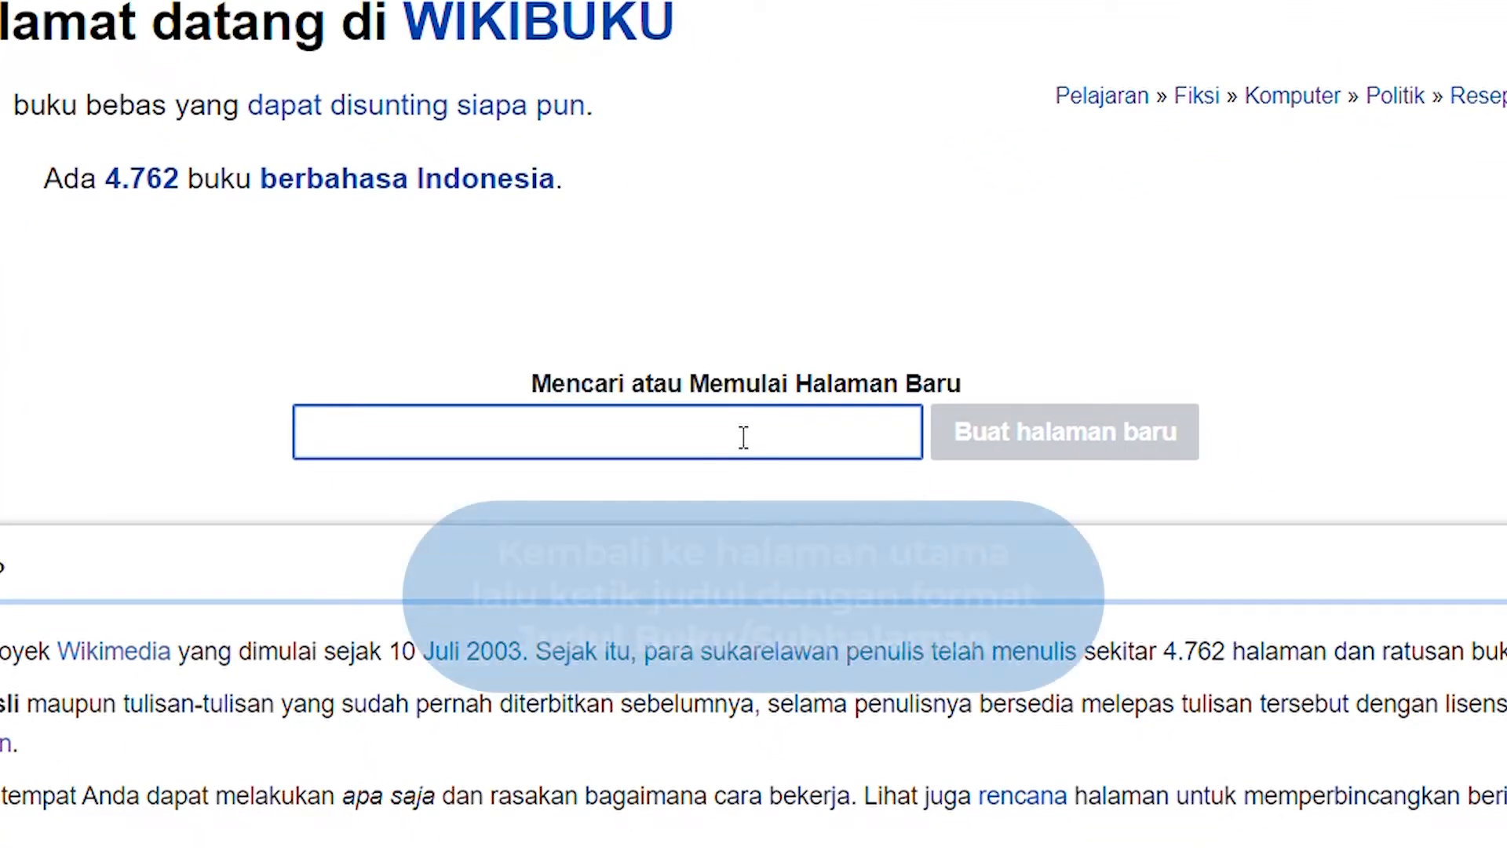
text(S)
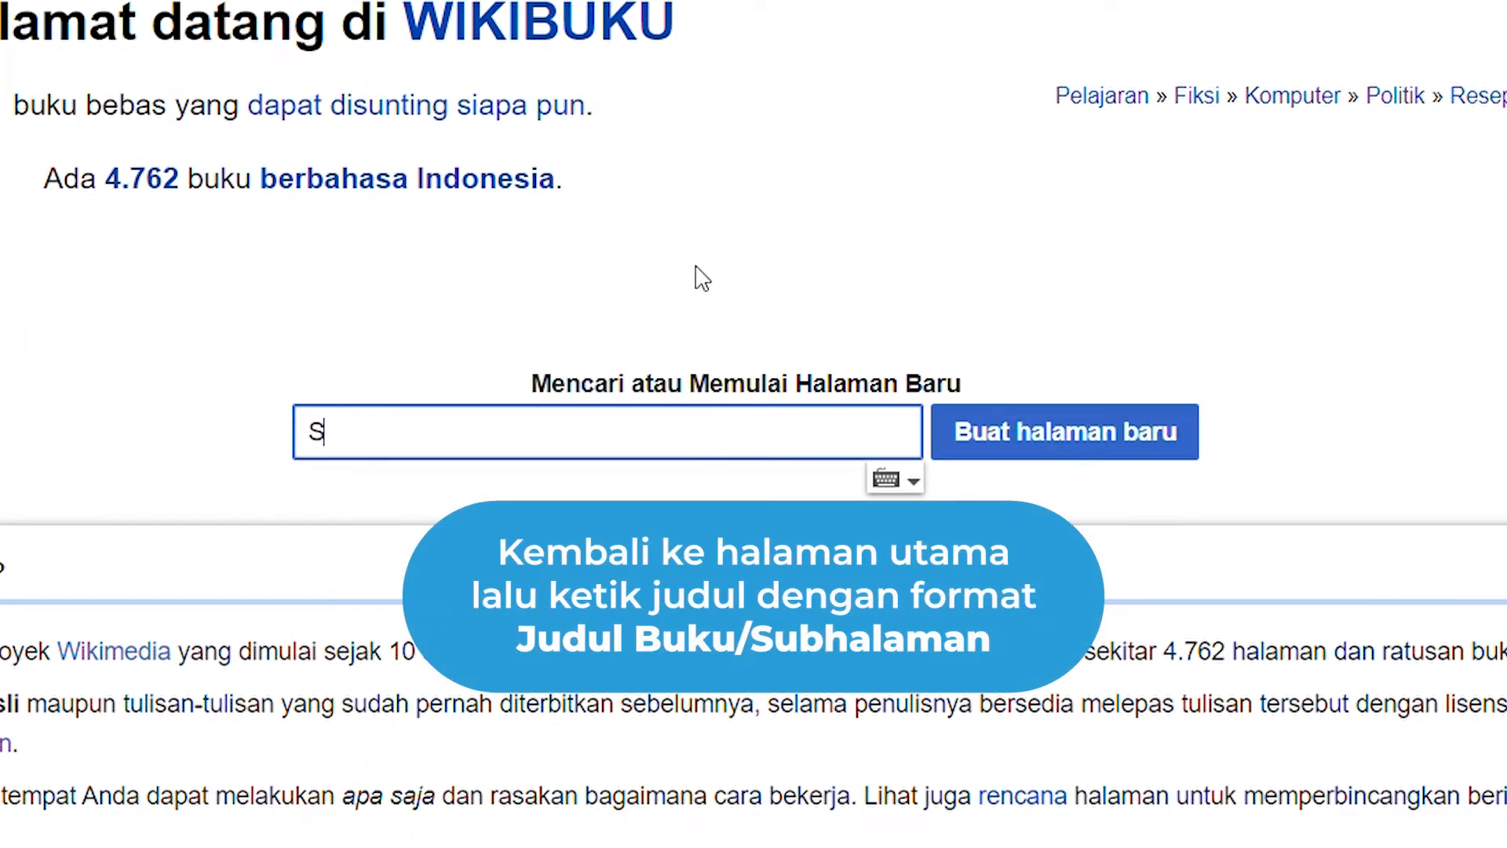
text(anPi/Mantis)
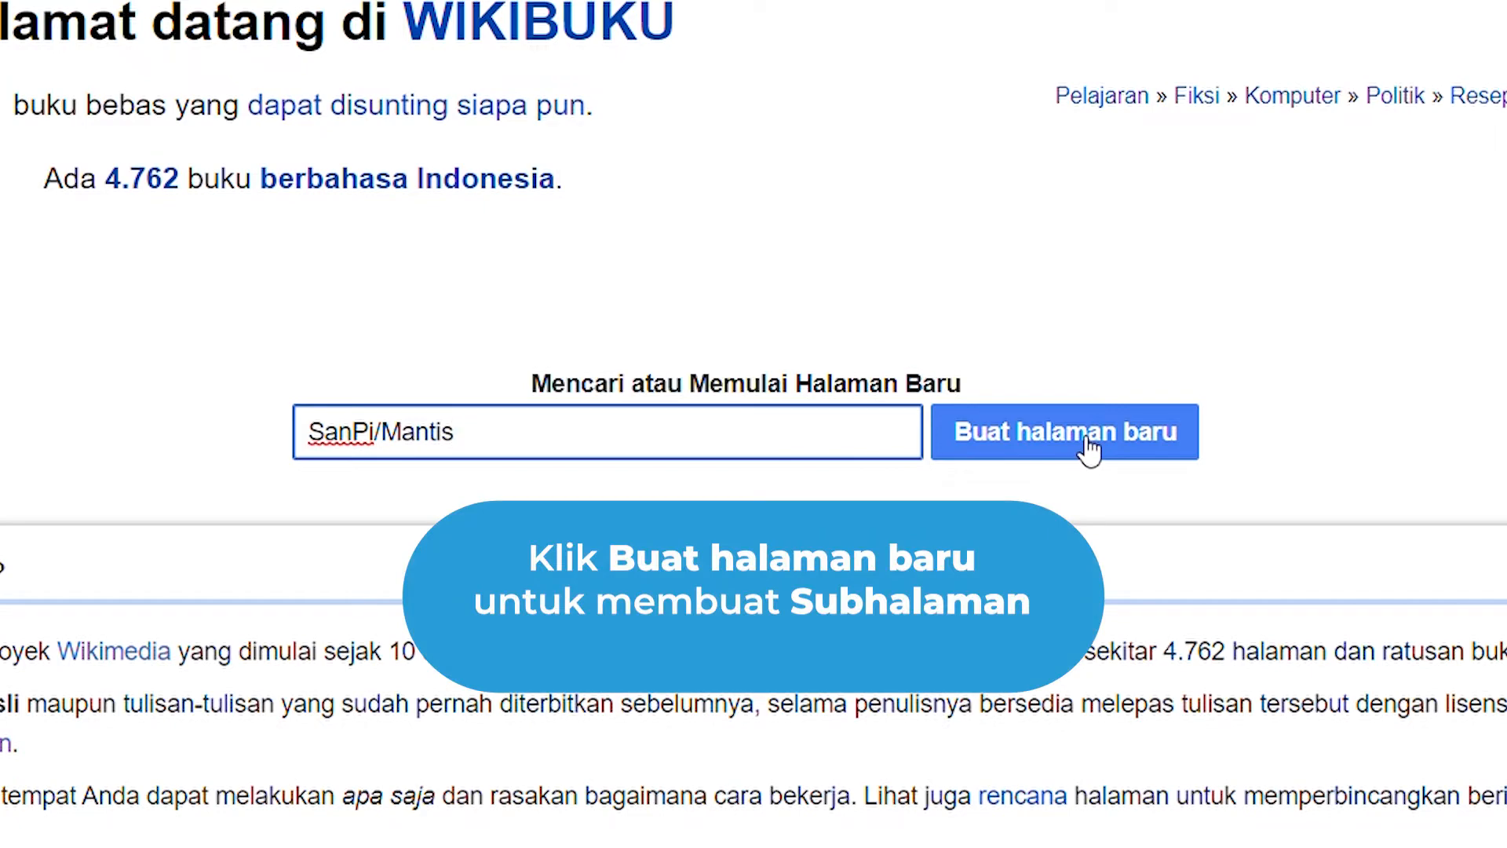
click(1087, 444)
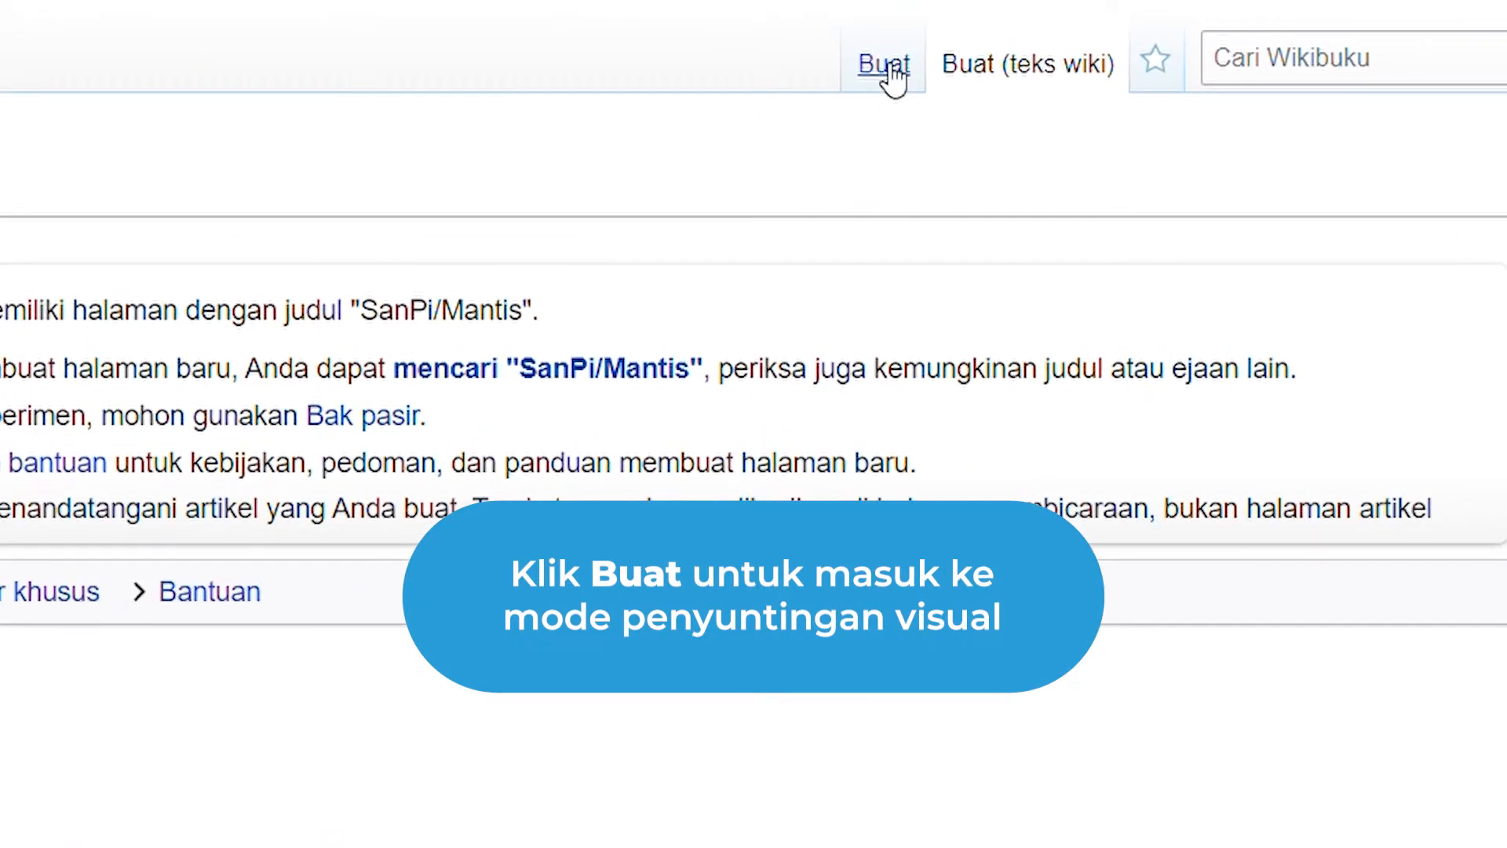
click(887, 66)
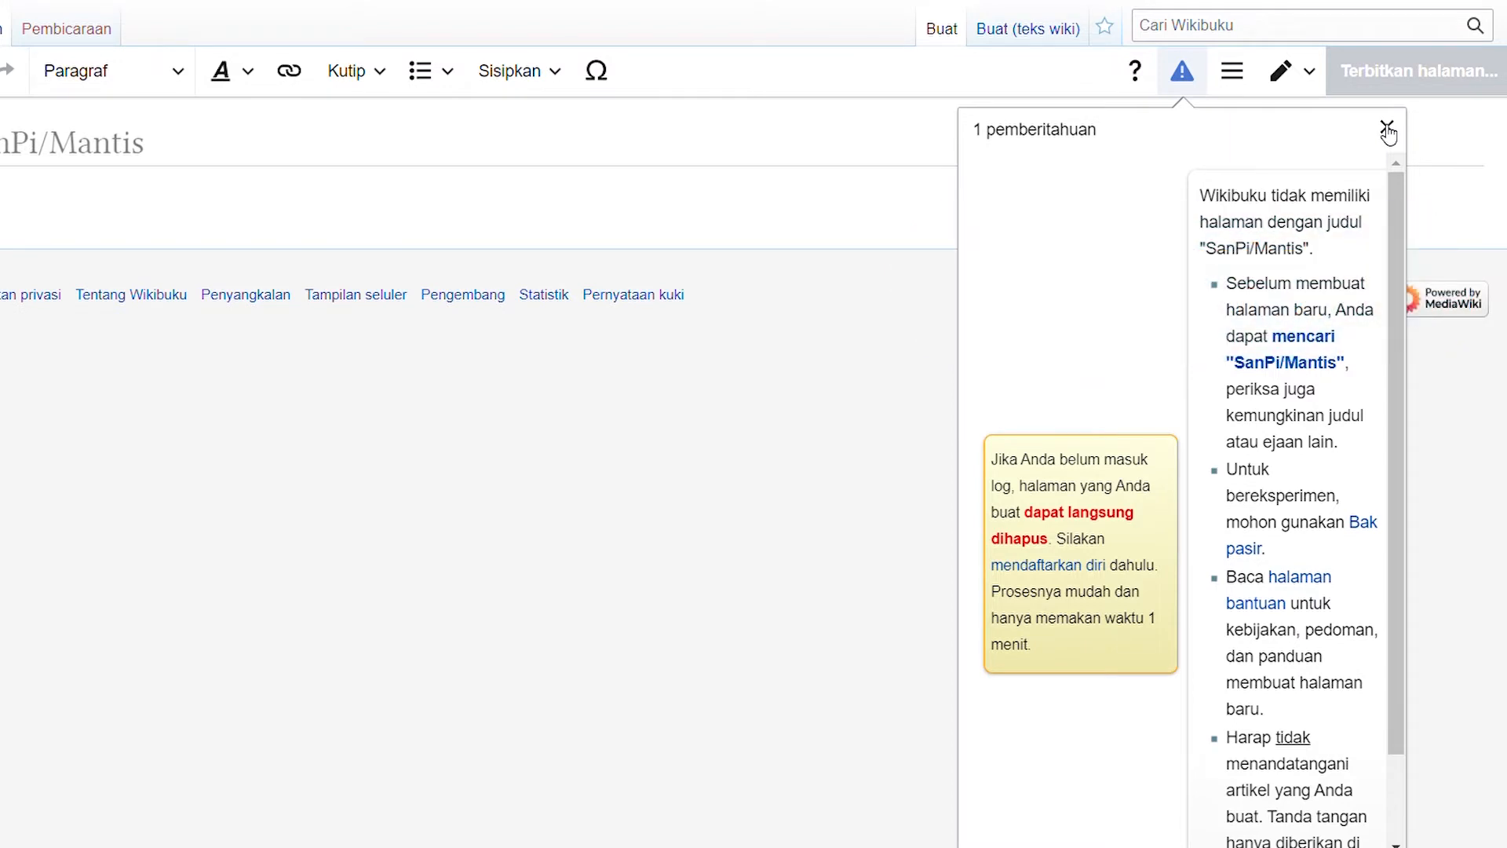
click(1387, 129)
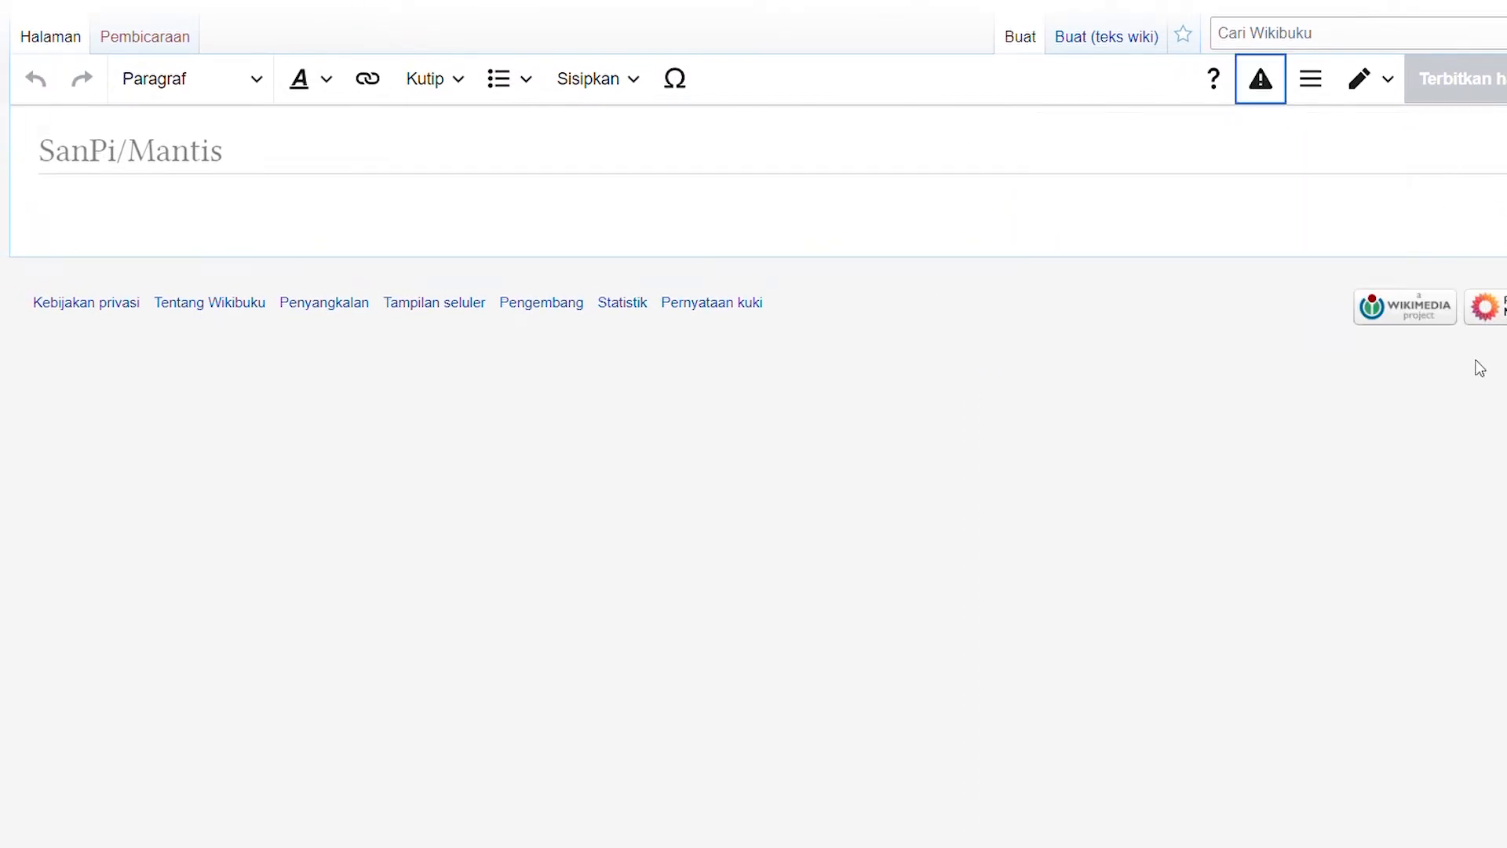
Paste the Mantis description into the page and end it with a basic citation of USA Today's "Shrimp spring into shattering action", 1 September 2006
click(125, 232)
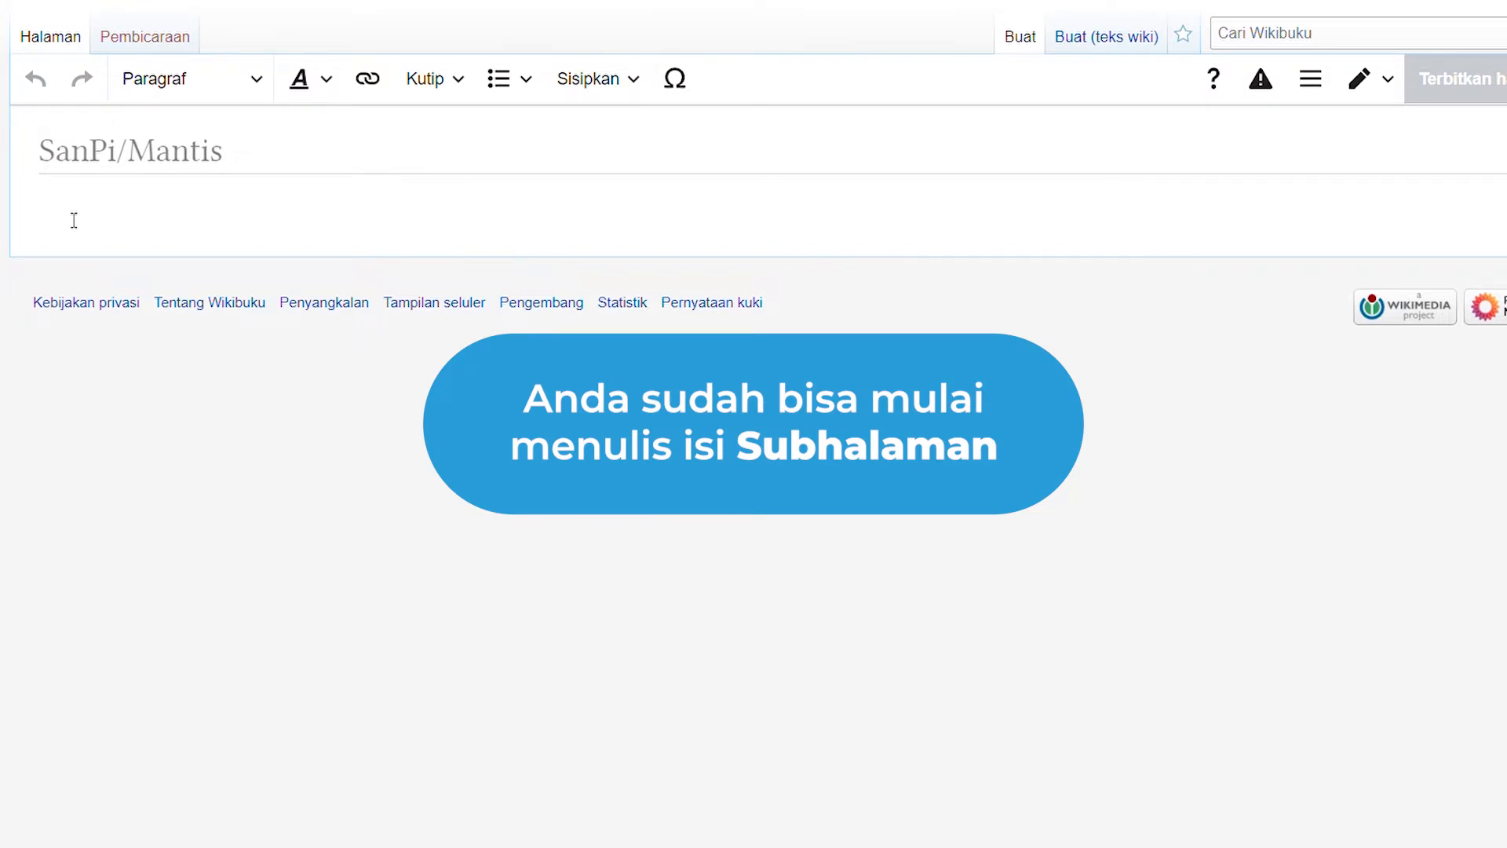
key(ctrl+v)
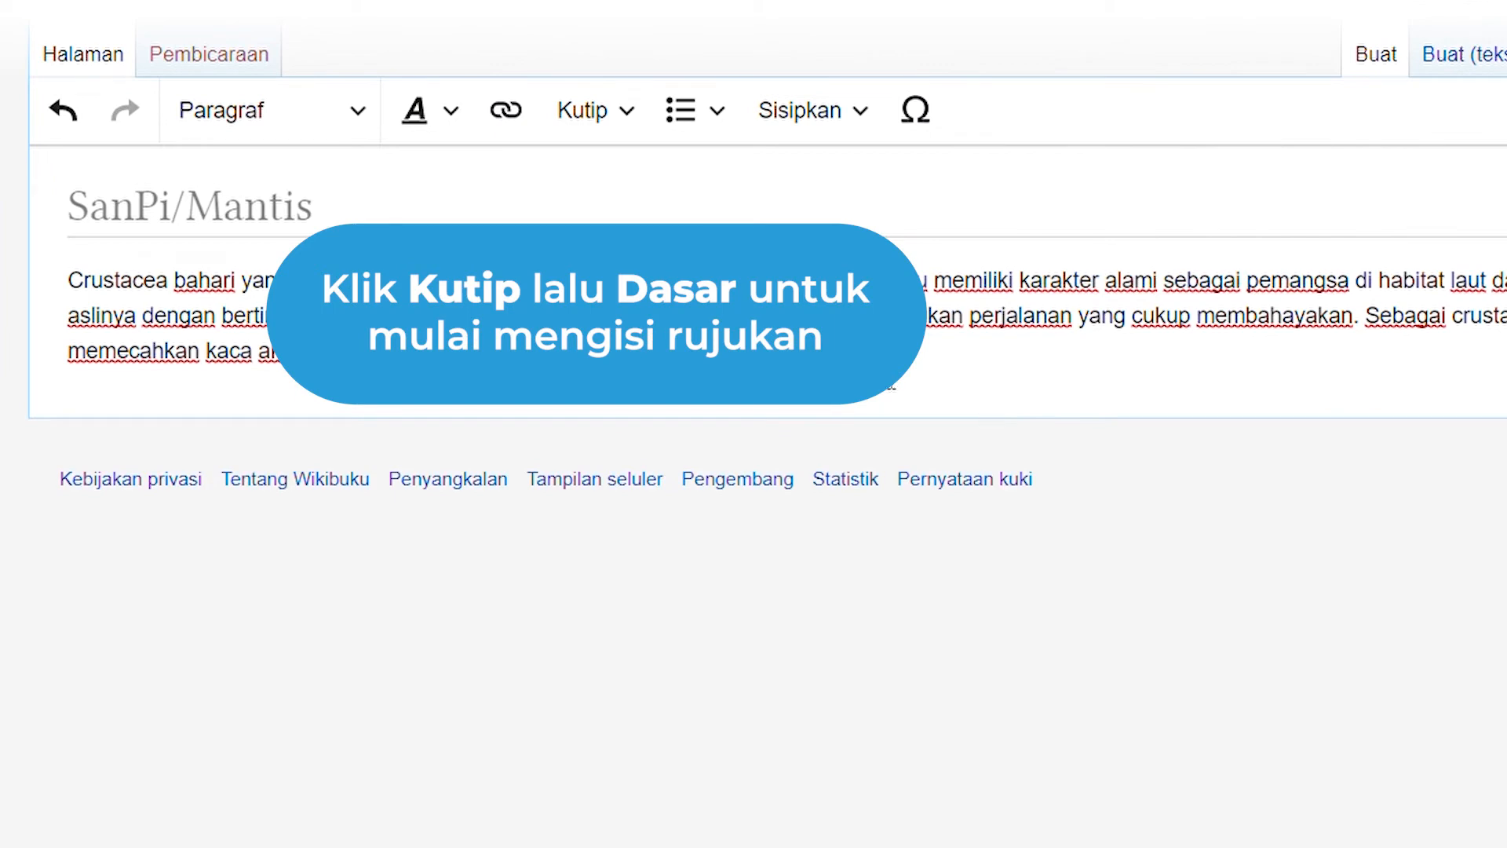
click(620, 120)
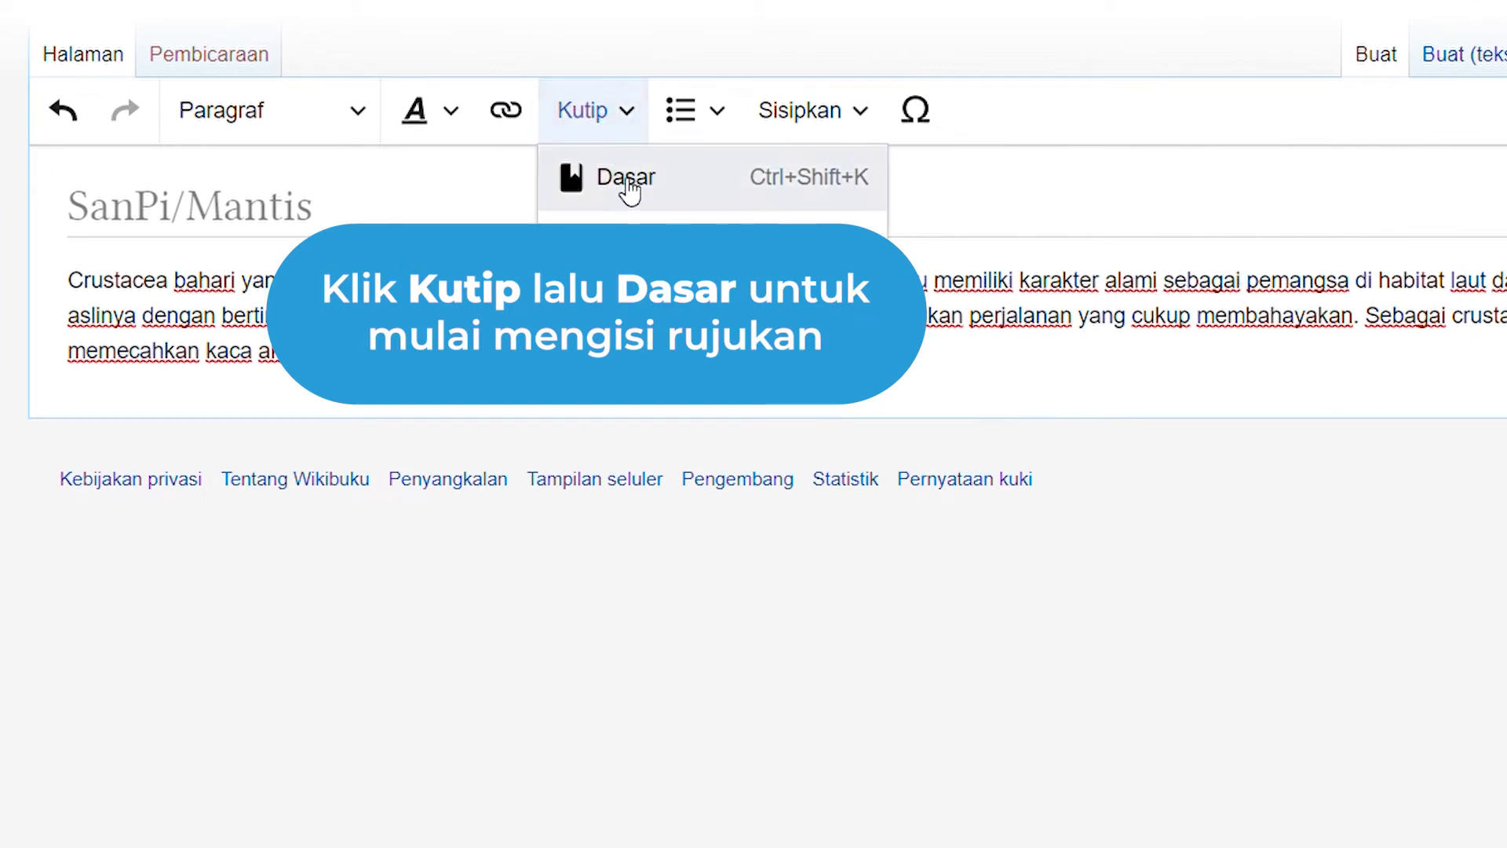
click(627, 179)
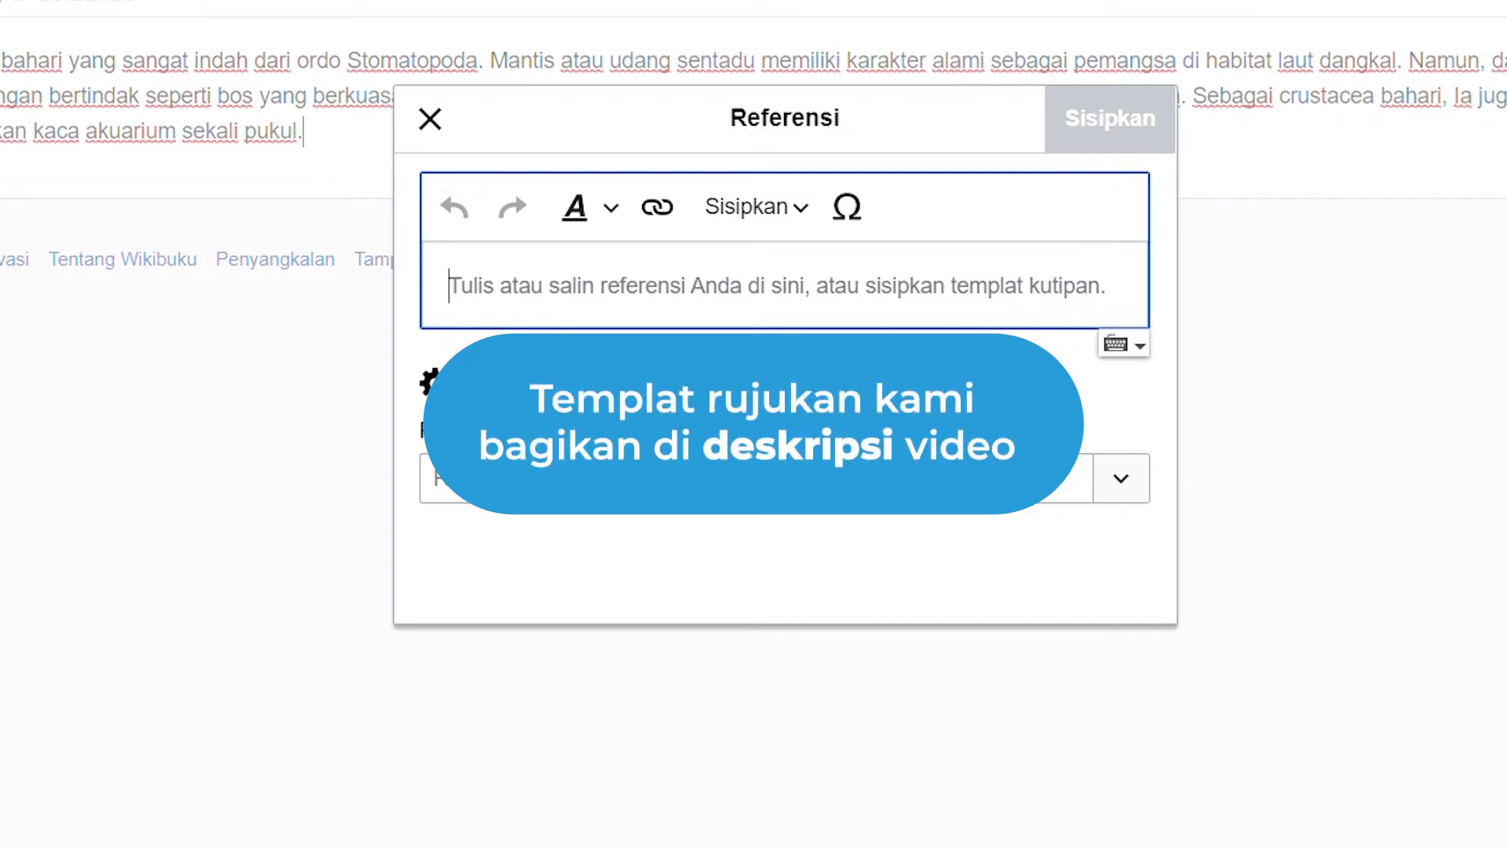
text(April Holladay. "Shrimp spring into shattering action", (USA Today), 1 September 2006.)
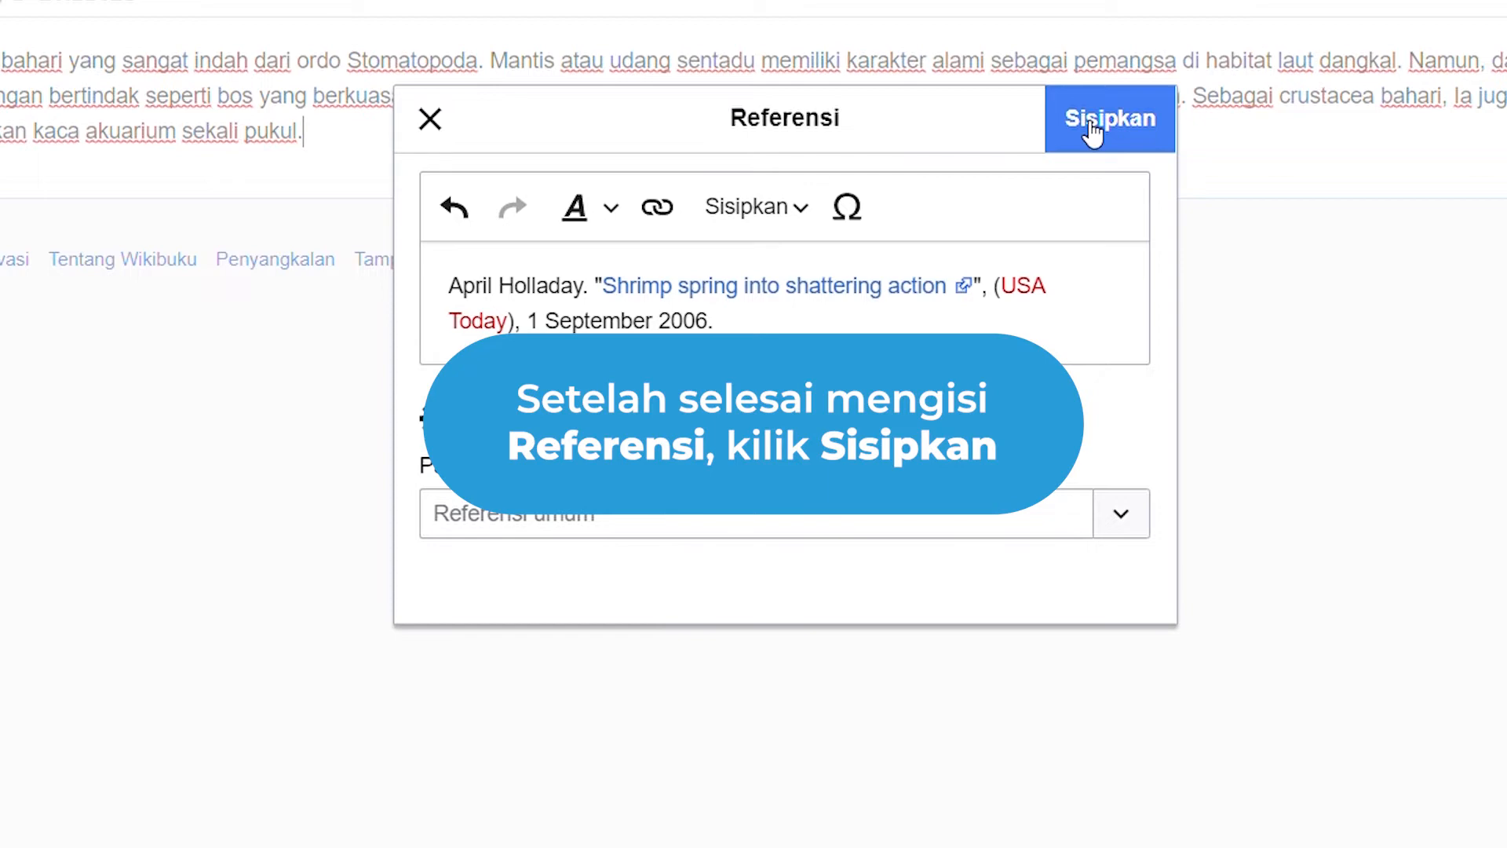
click(1093, 132)
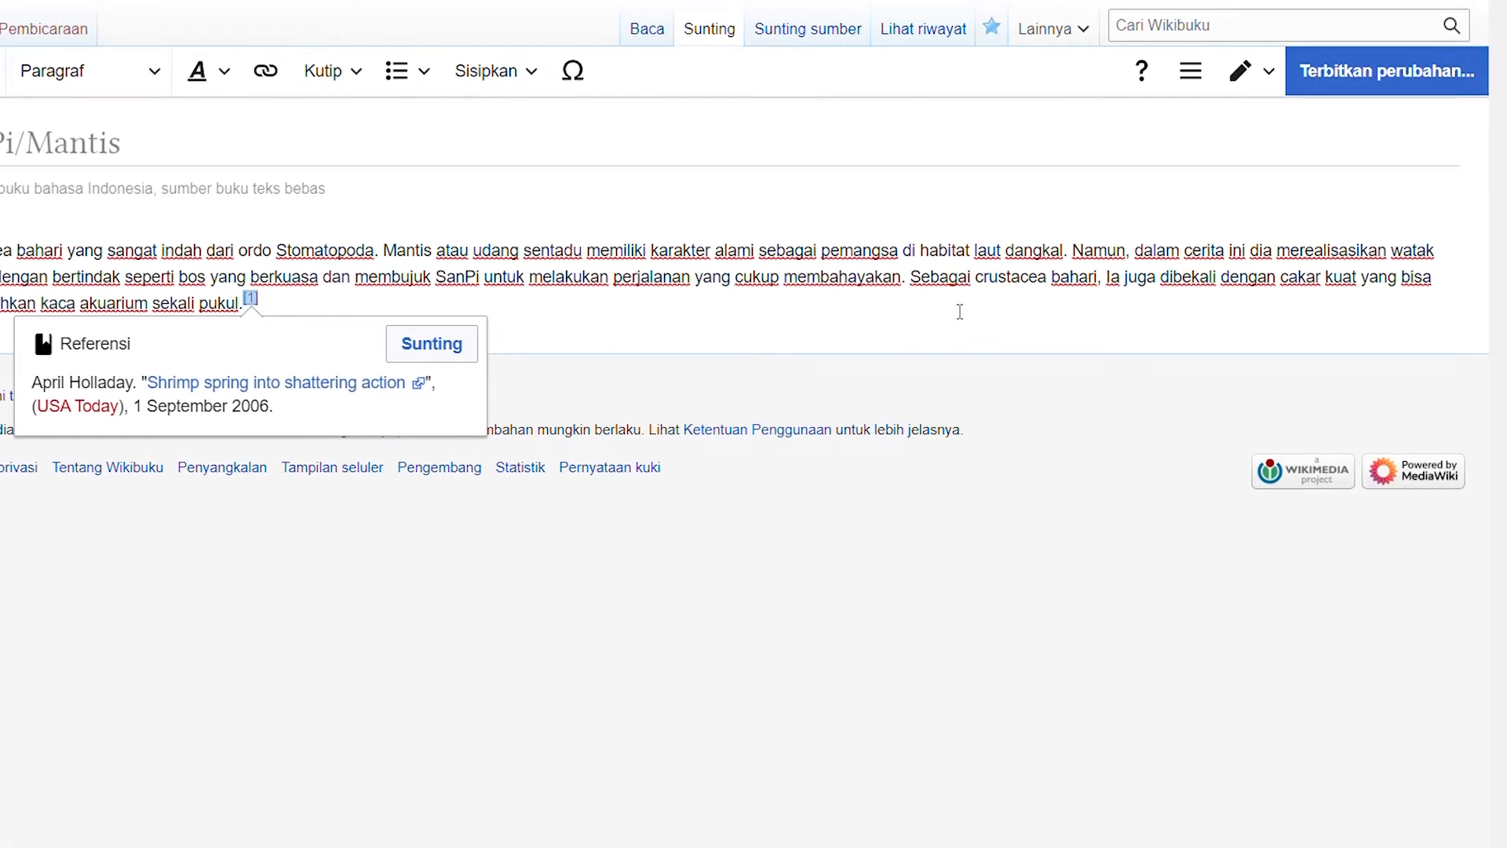
Publish the SanPi/Mantis page with the edit summary "Membuat halaman karakter "Mantis""
click(1345, 91)
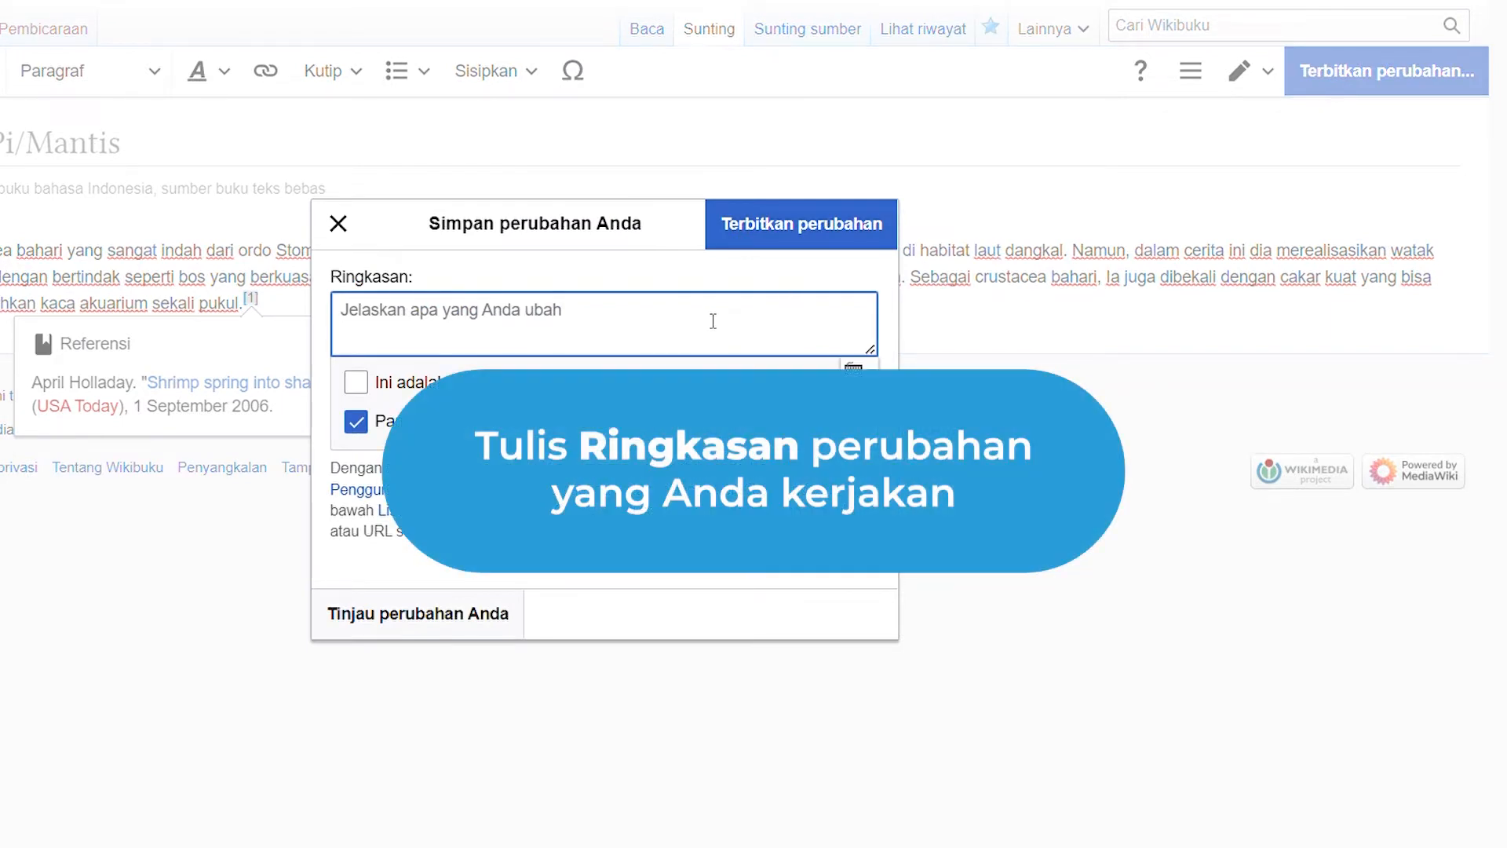
text(Membuat )
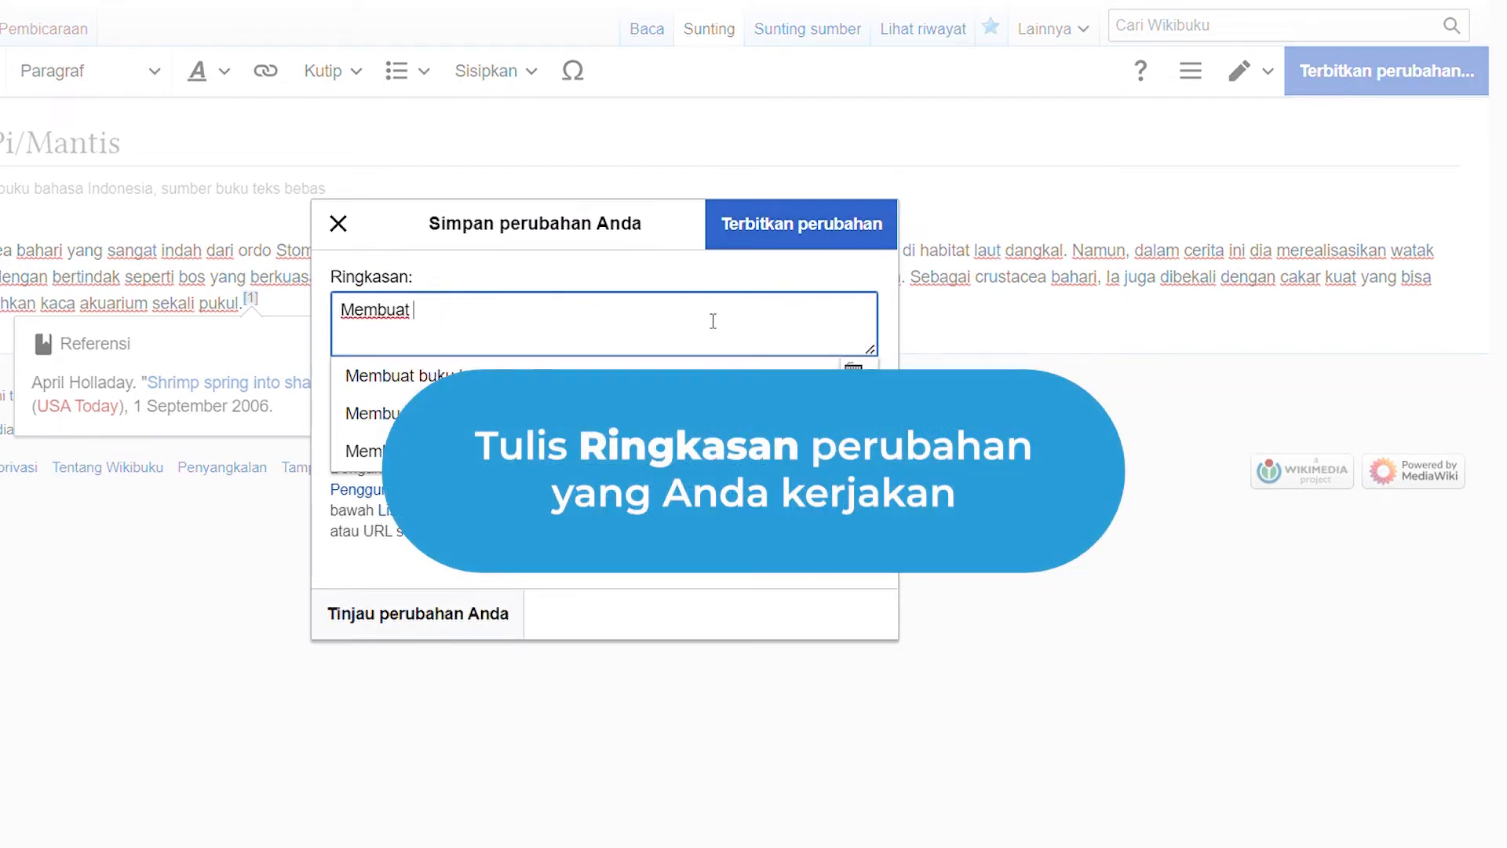
text(halaman karakter )
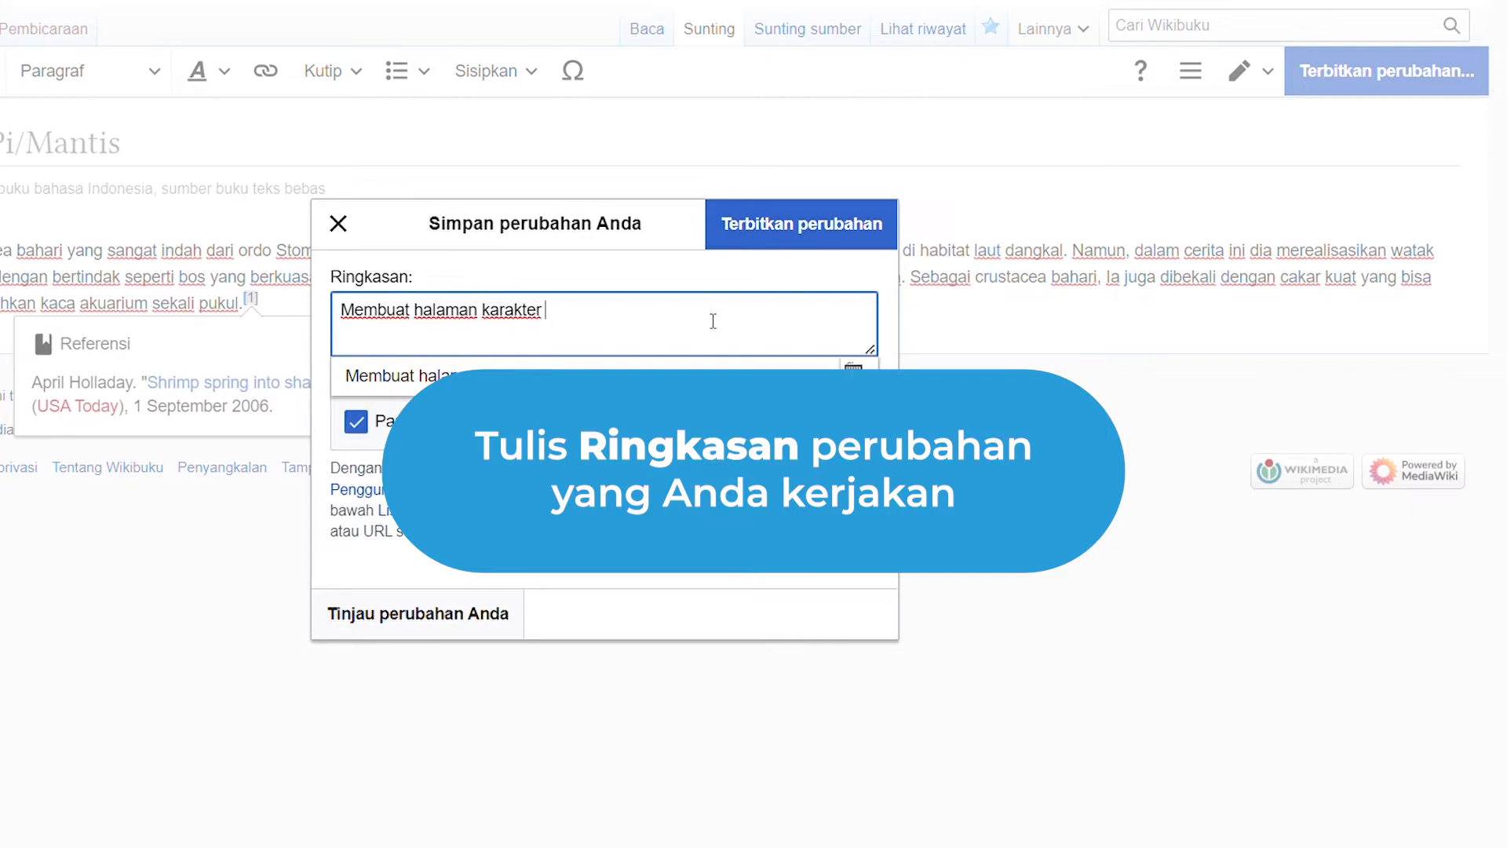
text(""Mantis)
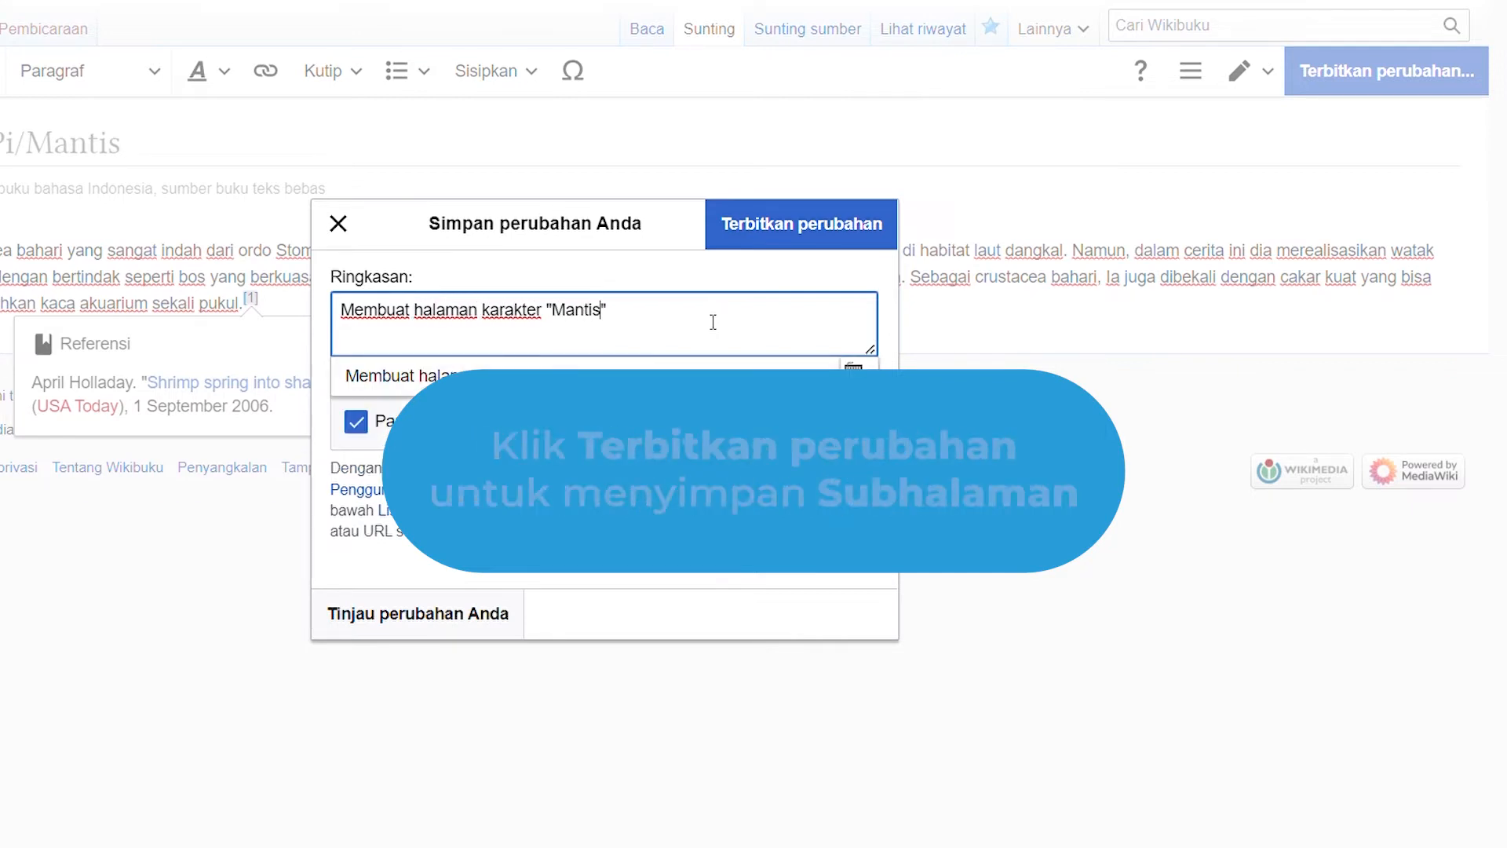
click(791, 228)
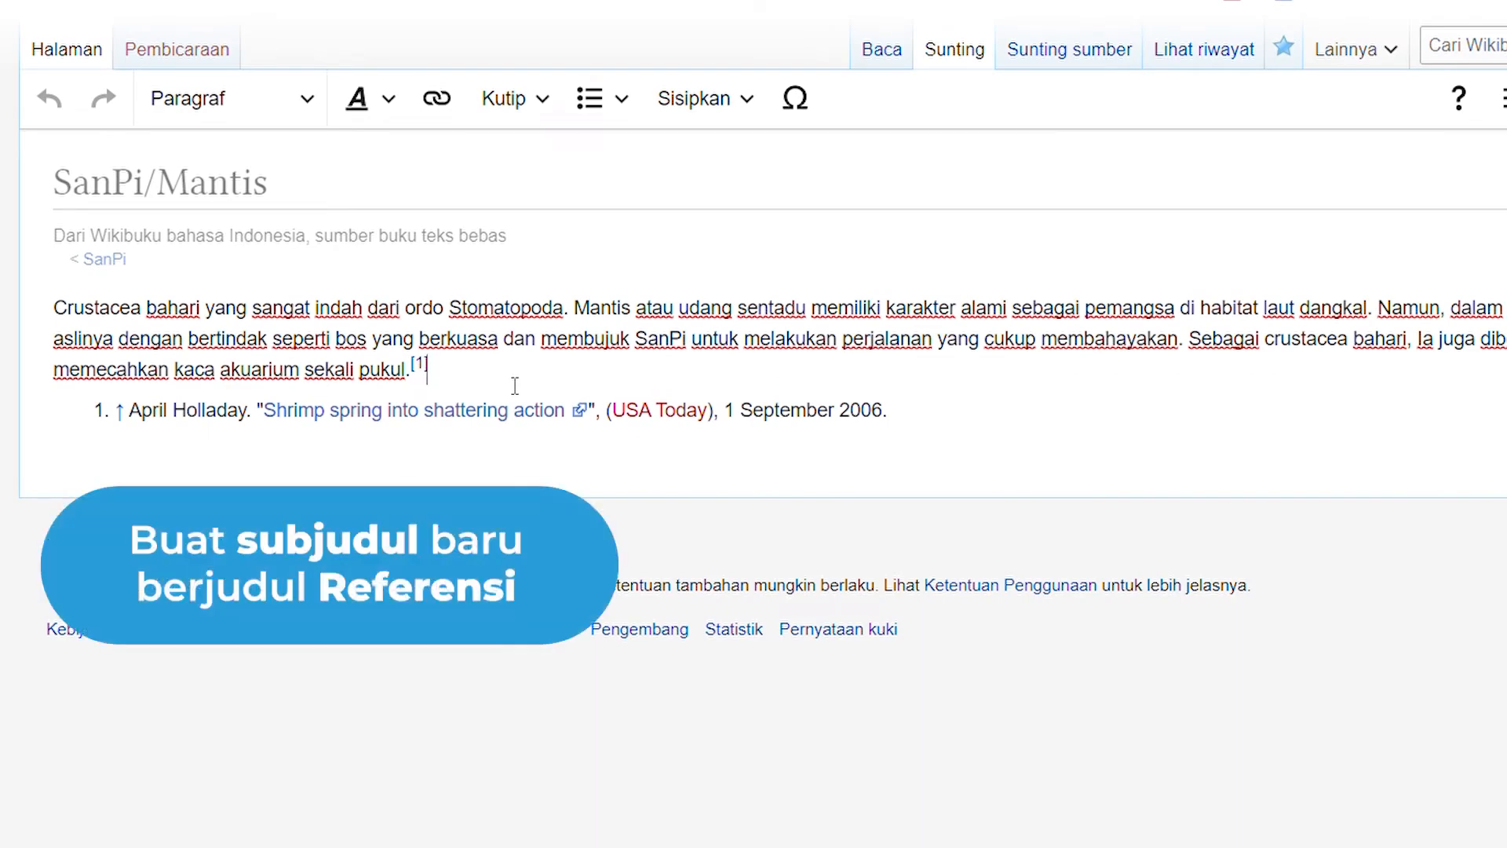
Add a level 2 heading "Referensi" between the Mantis paragraph and the reference list
key(Return)
text(Refe)
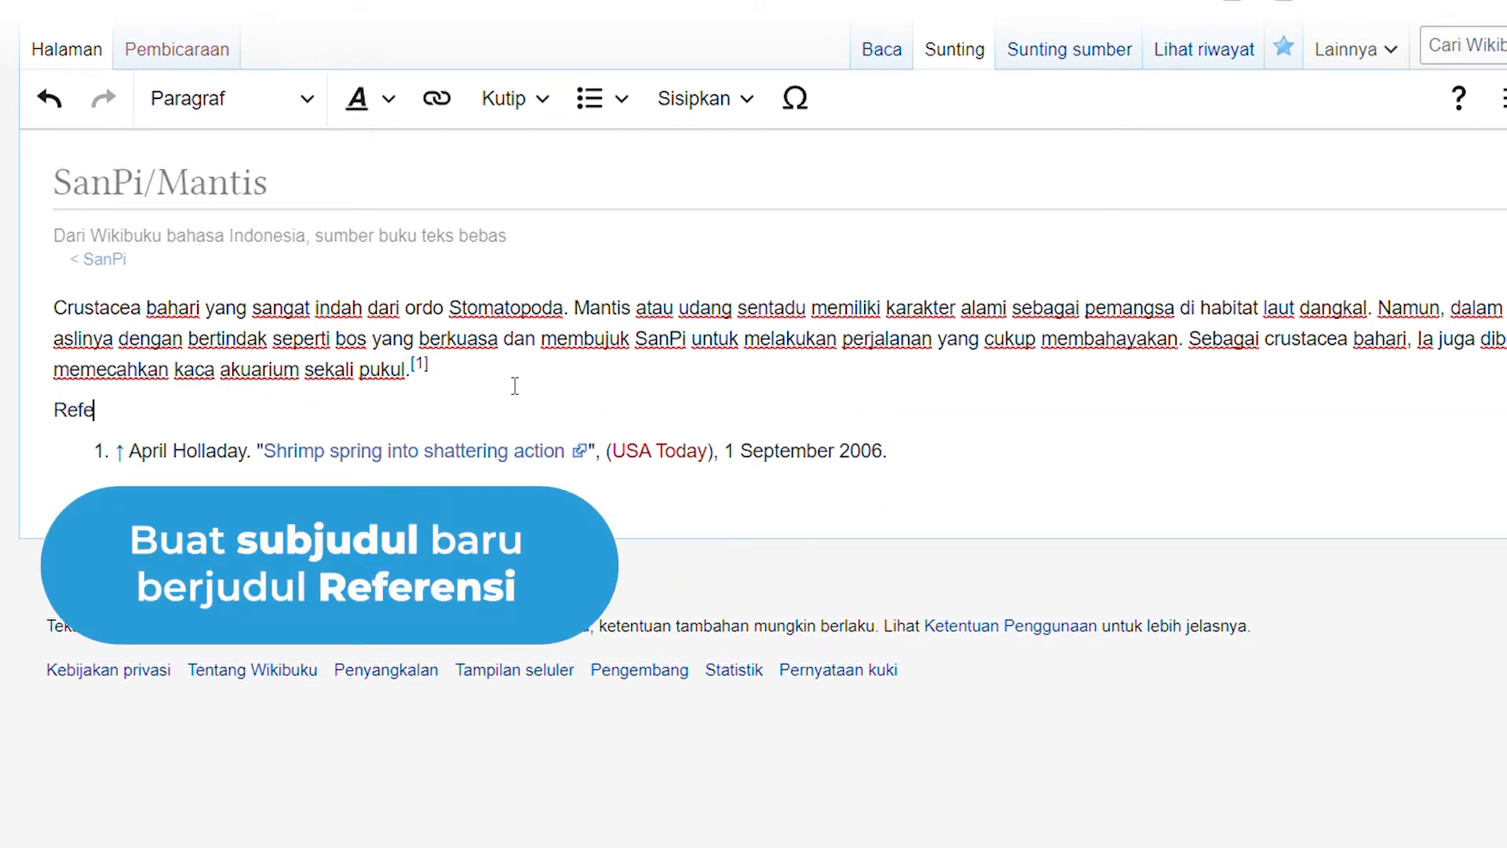
text(rensi)
drag(179, 434, 66, 430)
click(285, 106)
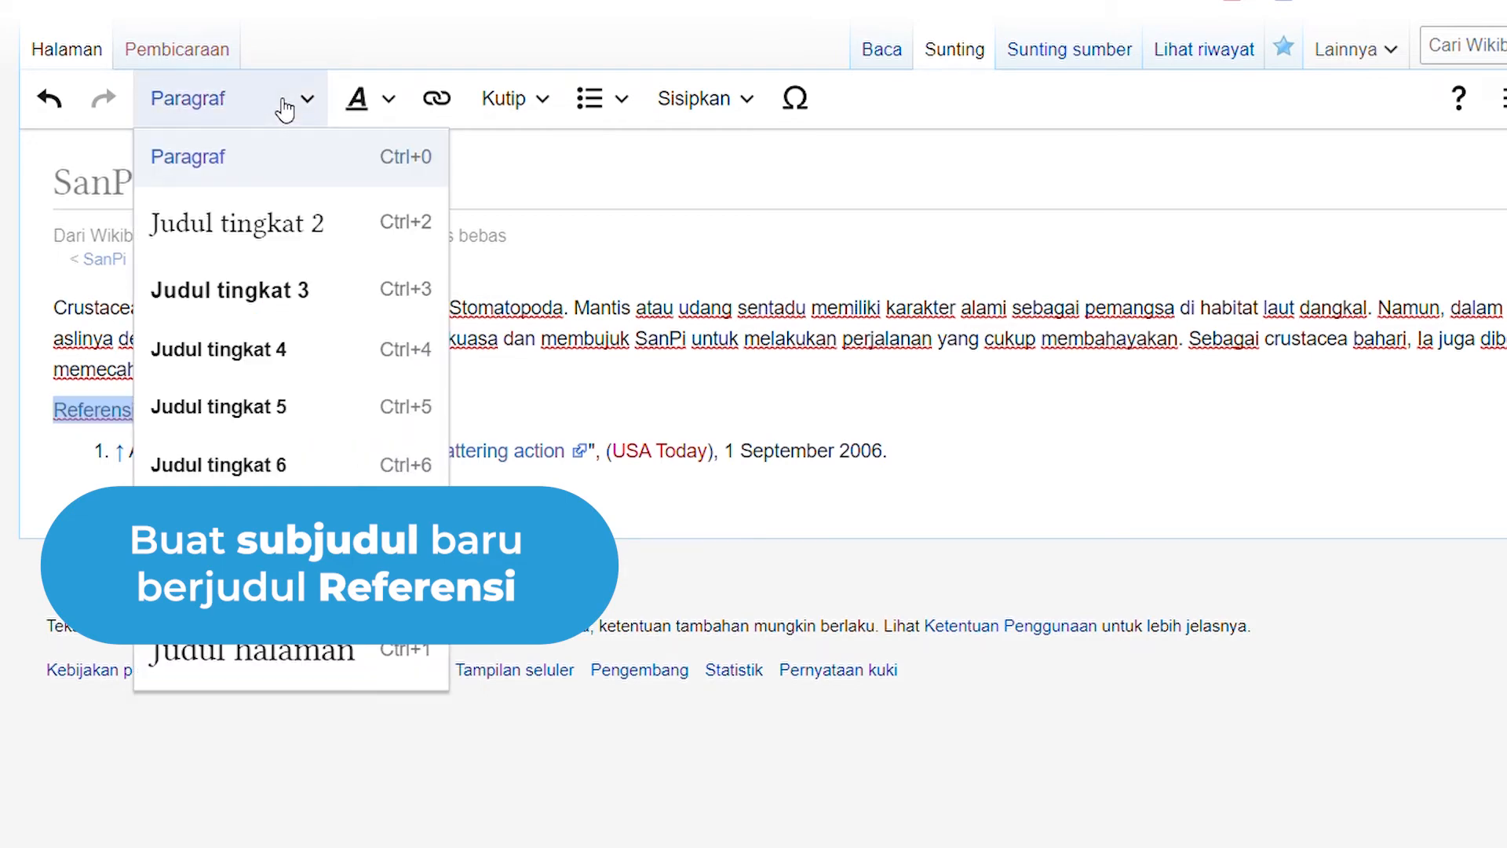
click(293, 232)
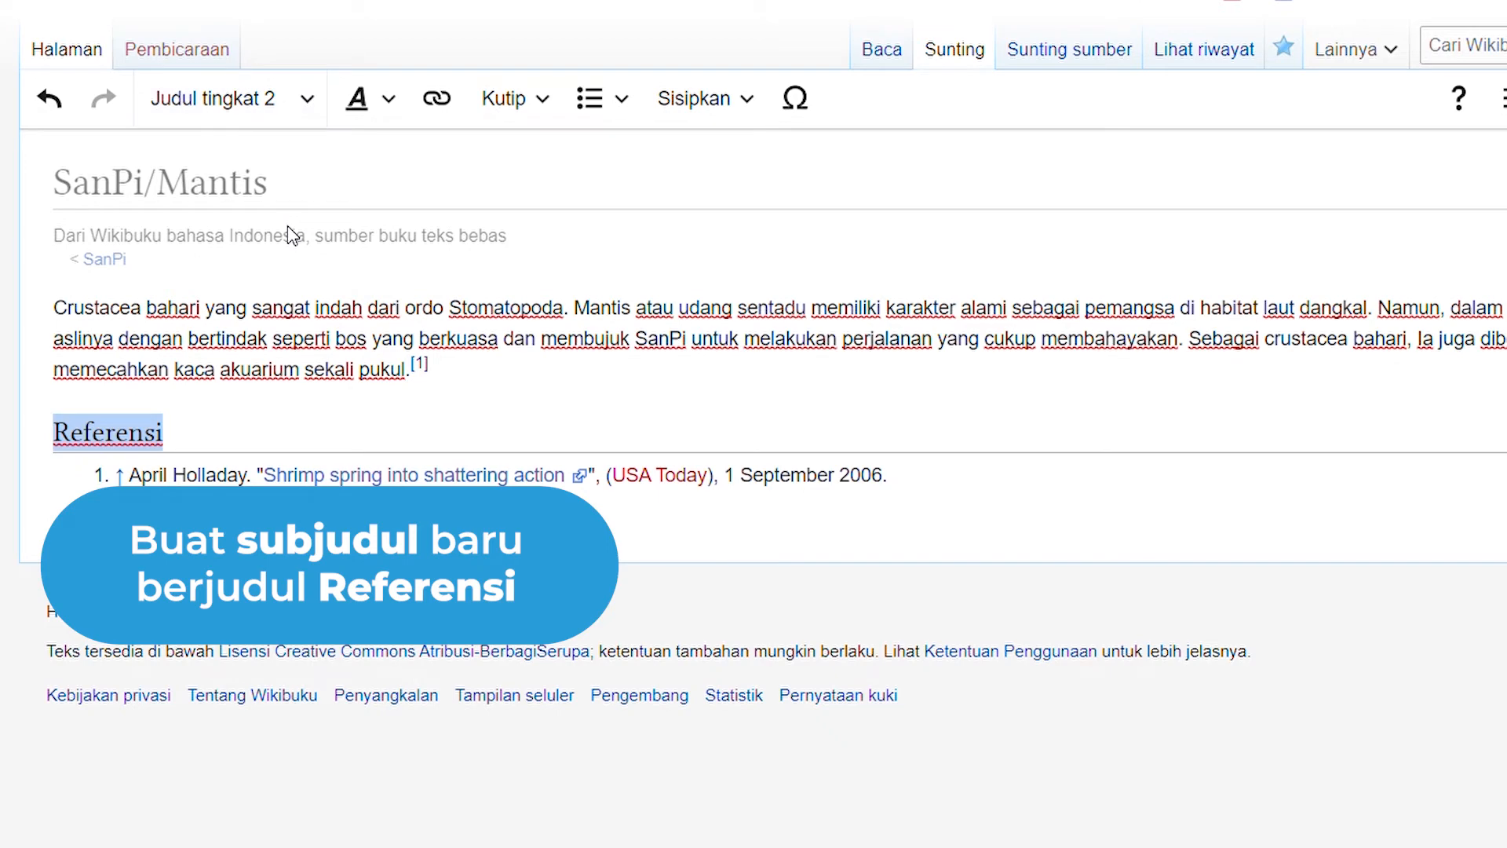
click(264, 436)
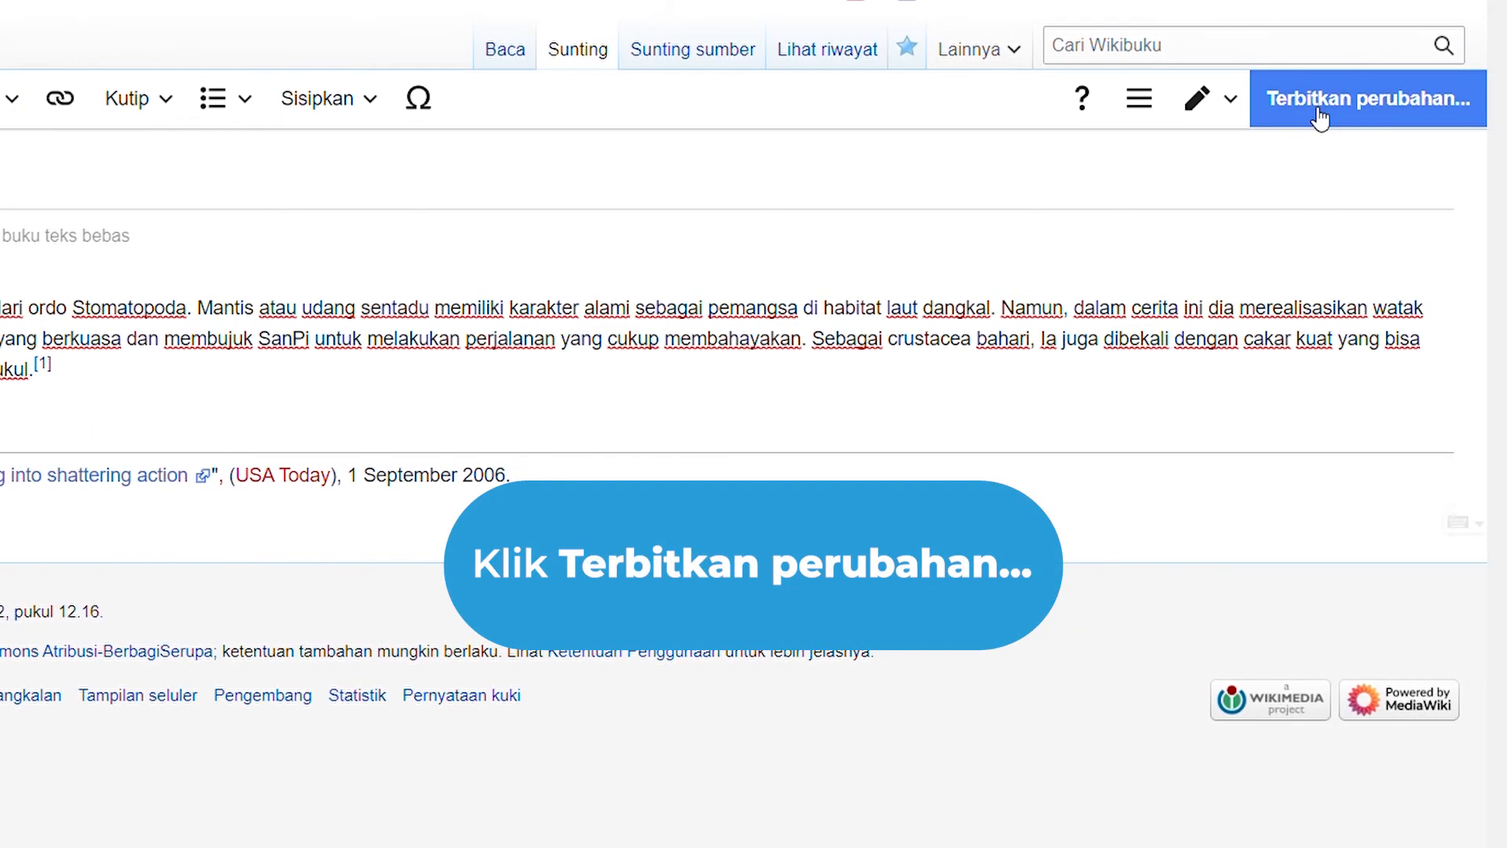
Publish the SanPi/Mantis changes with the edit summary "Menampilkan referensi"
click(1317, 114)
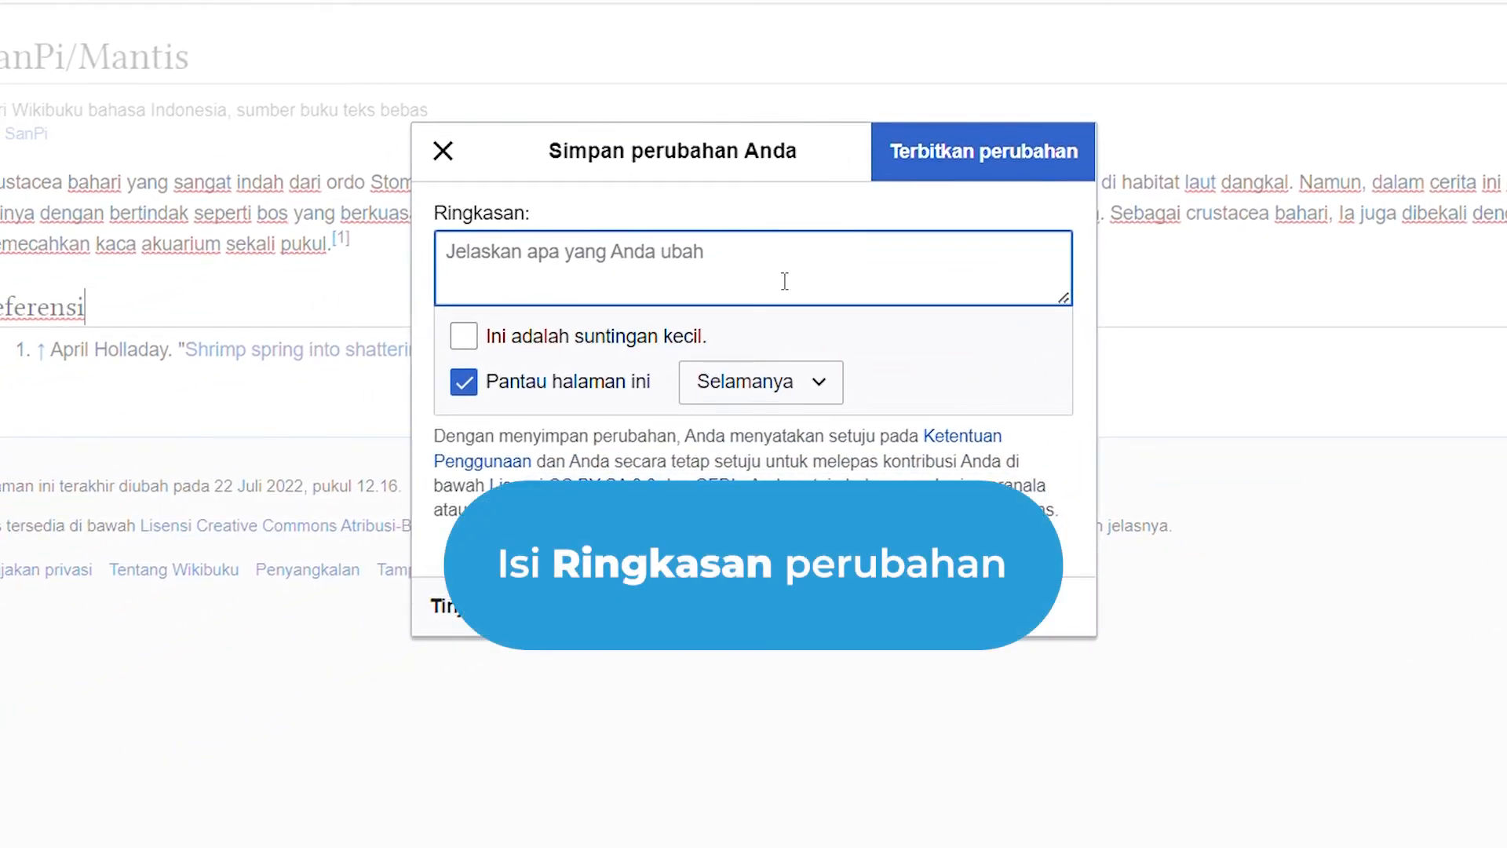
text(Menampilkan )
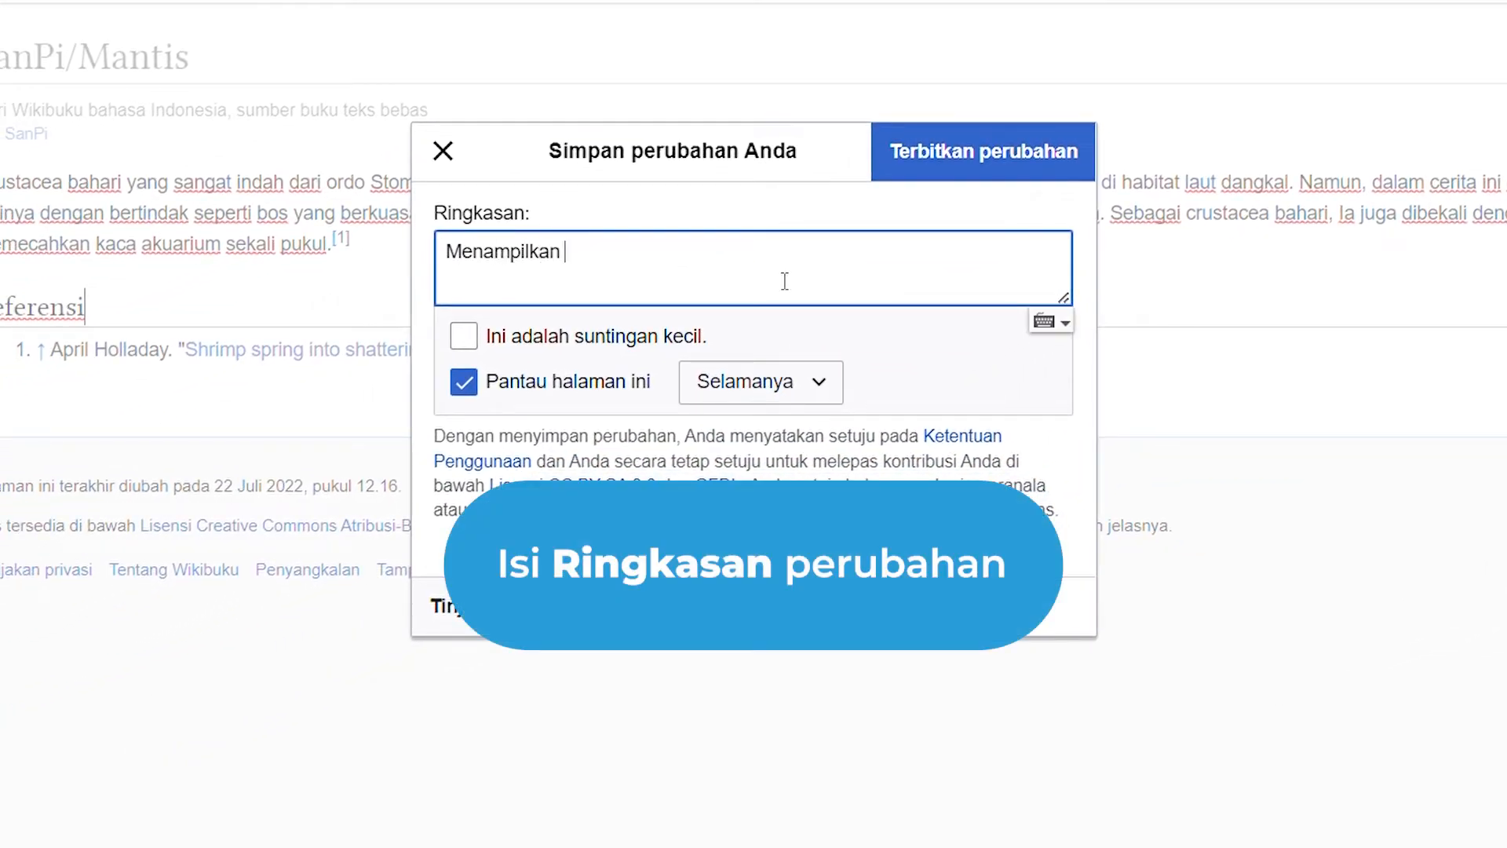
text(referenso)
key(BackSpace)
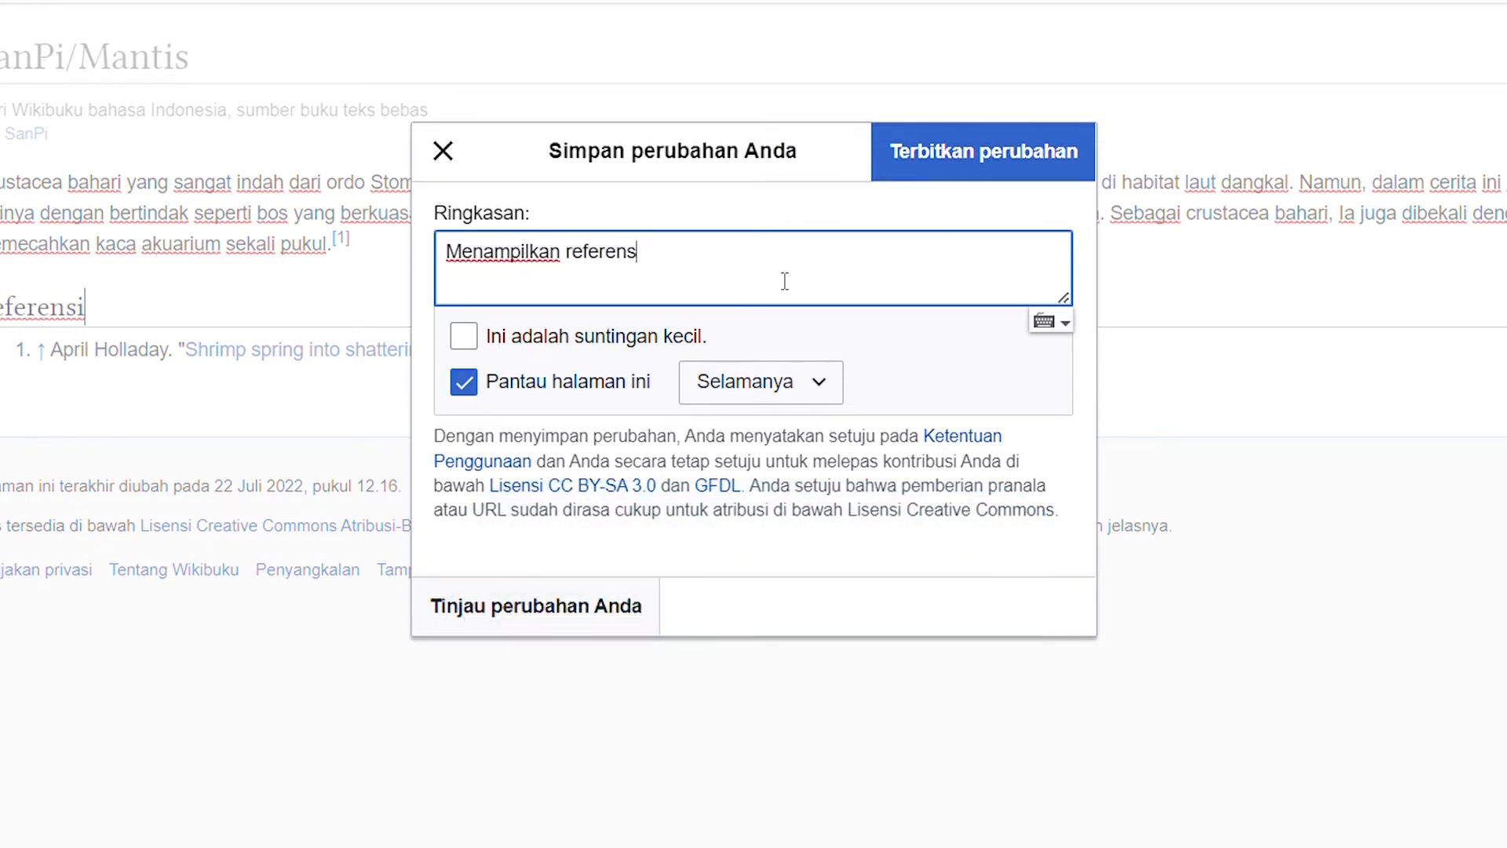
text(i)
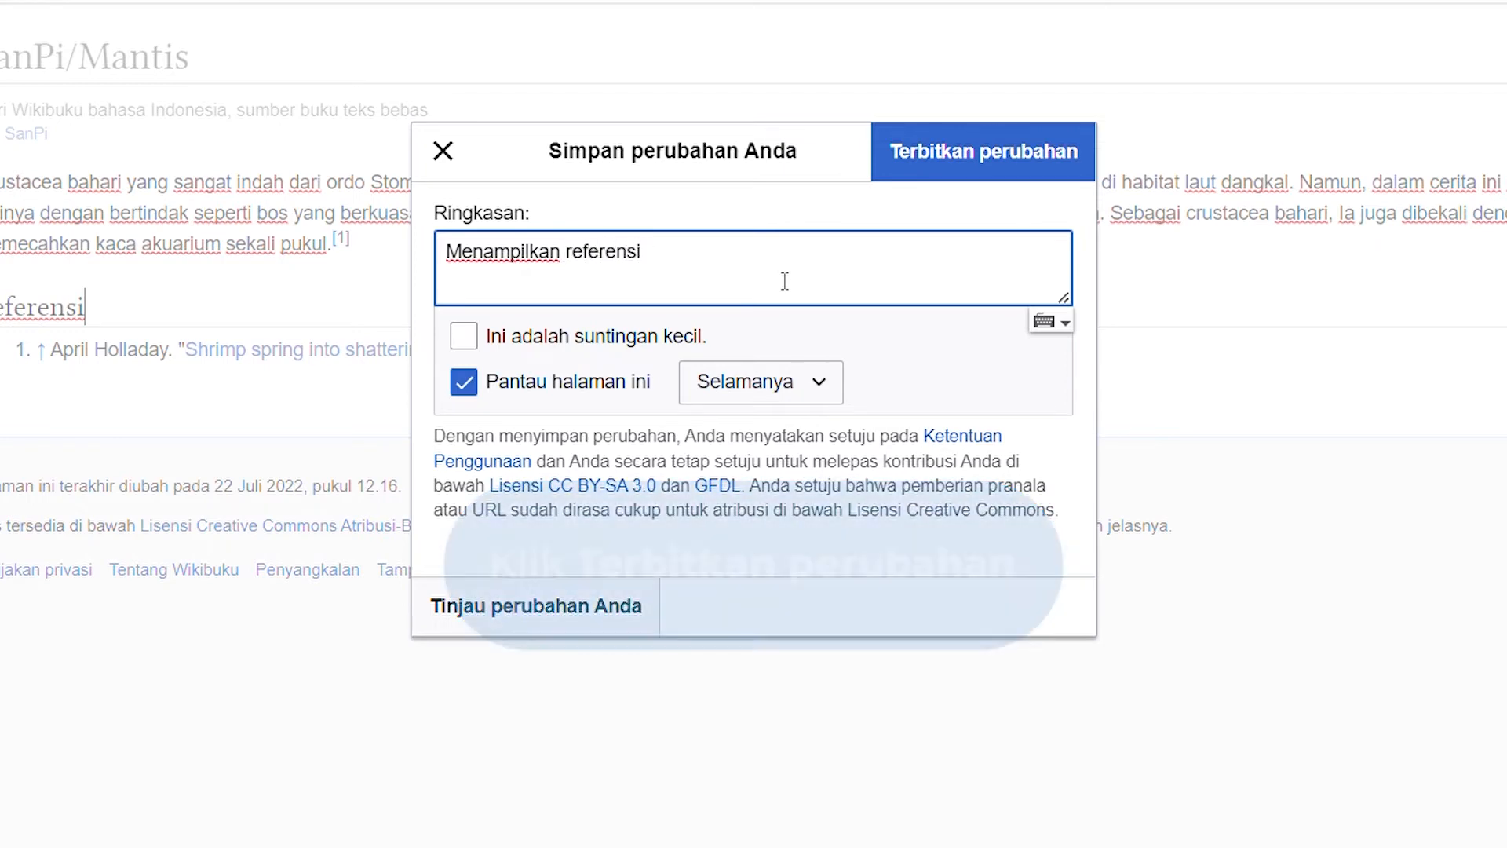
click(926, 161)
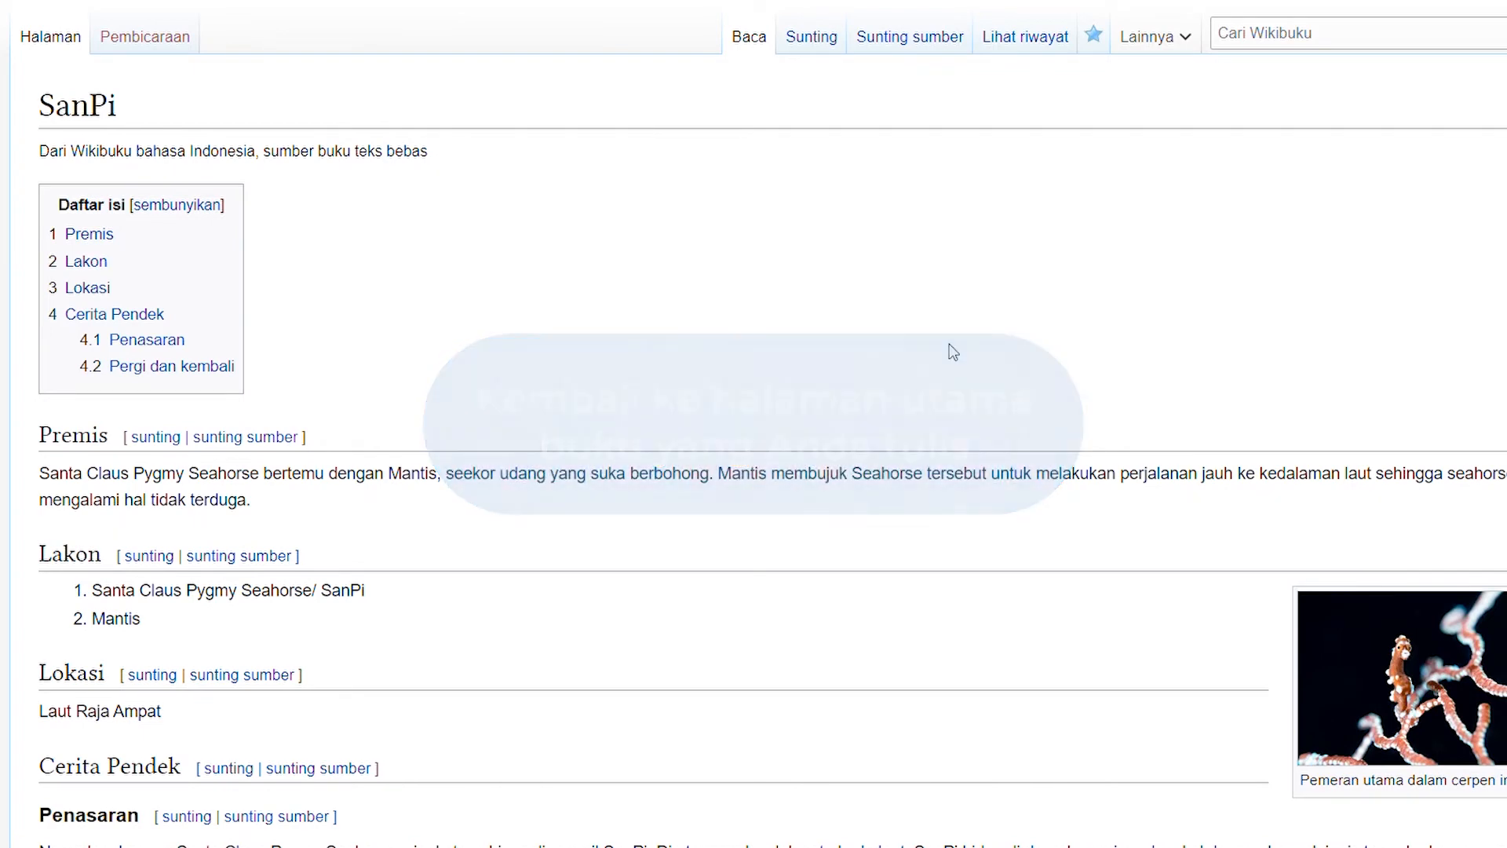
Edit the SanPi page and link the word "Mantis" in the "Lakon" list to the Wikibooks page "SanPi/Mantis"
click(833, 53)
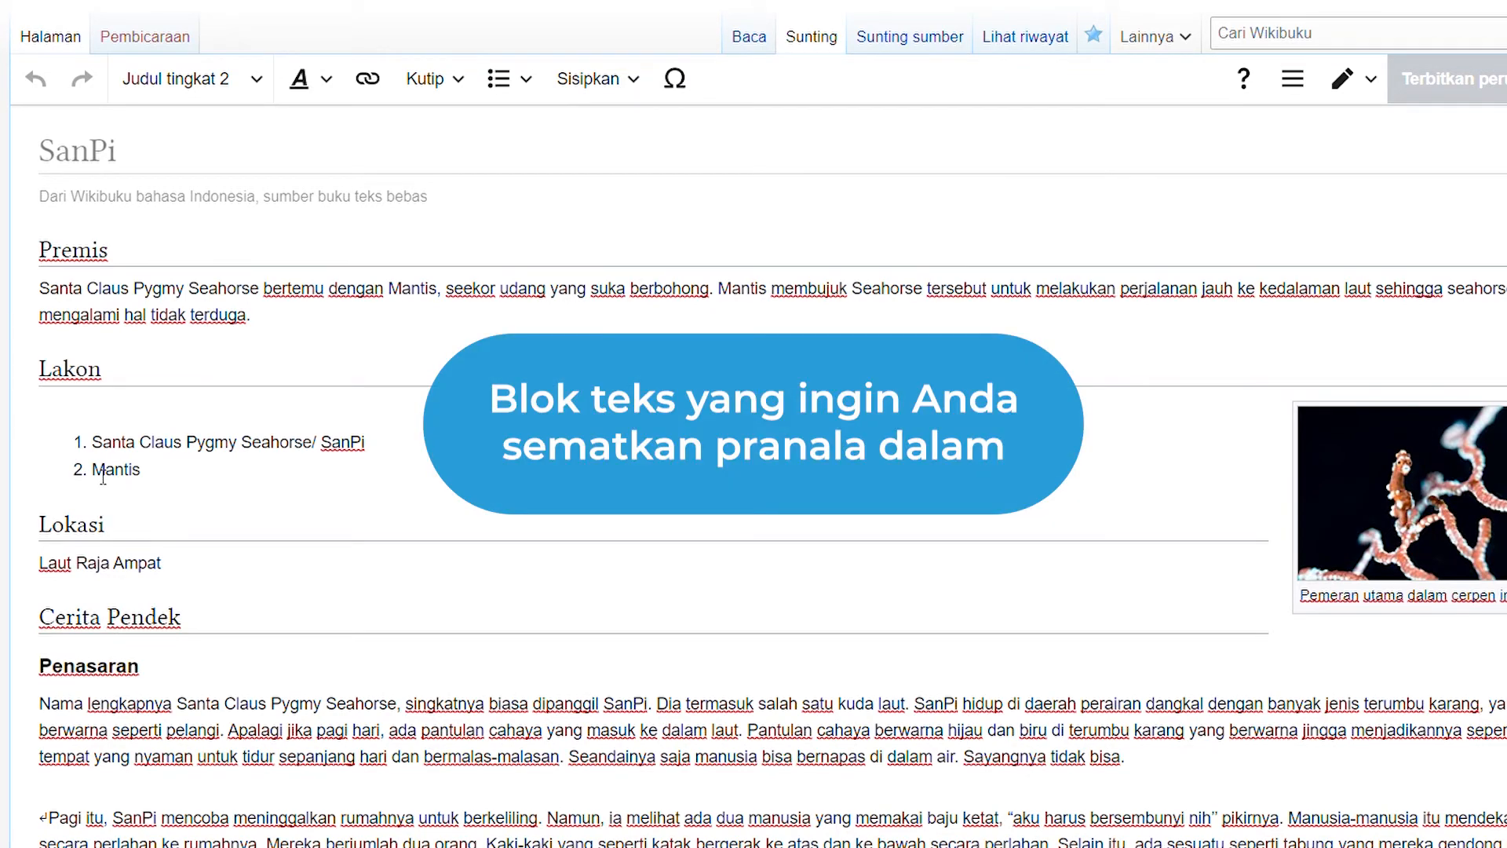
click(103, 475)
drag(103, 475, 157, 483)
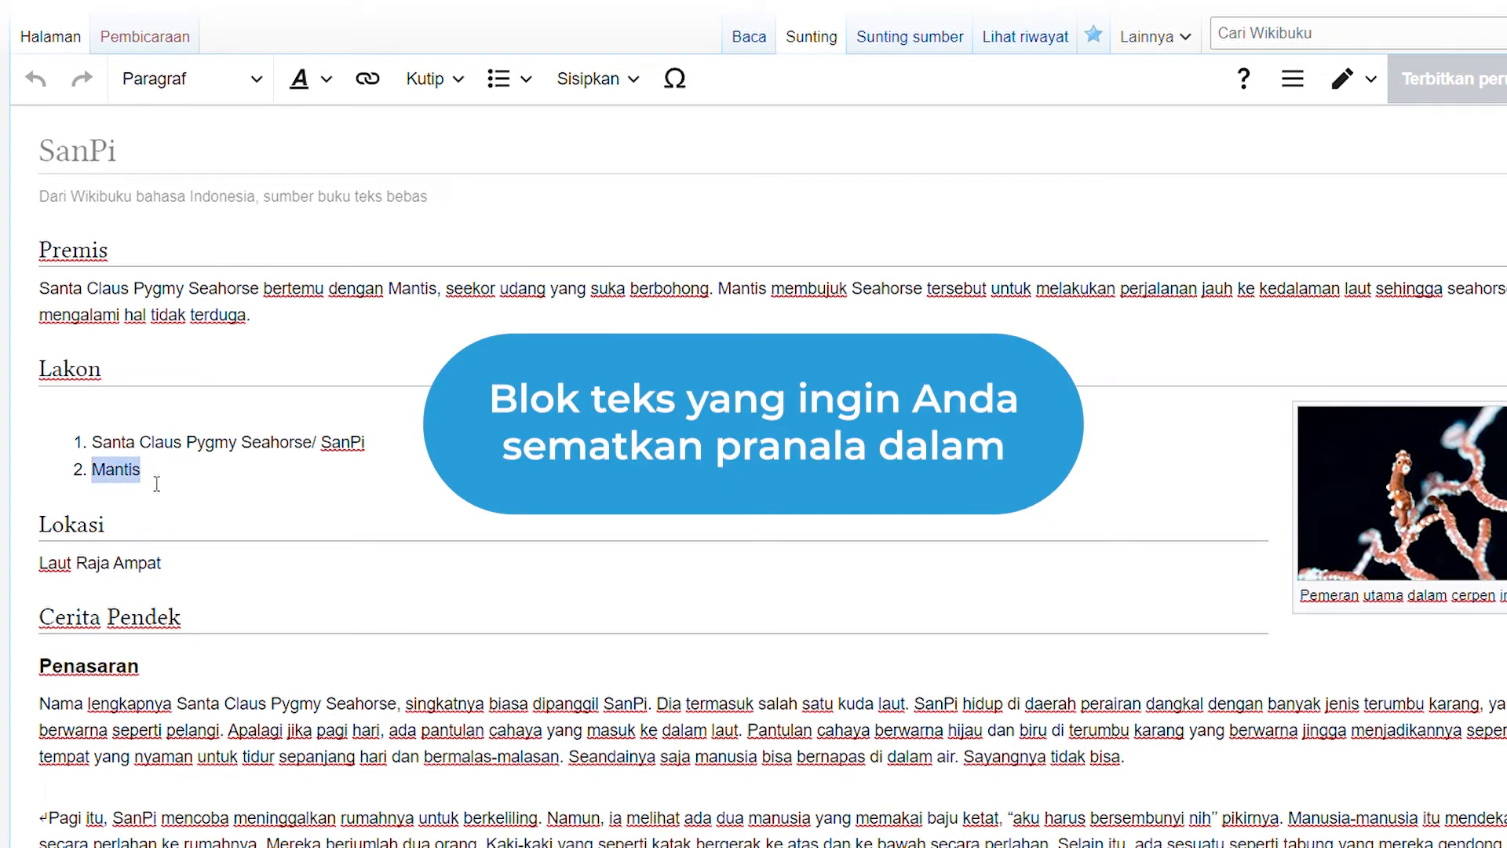
click(365, 91)
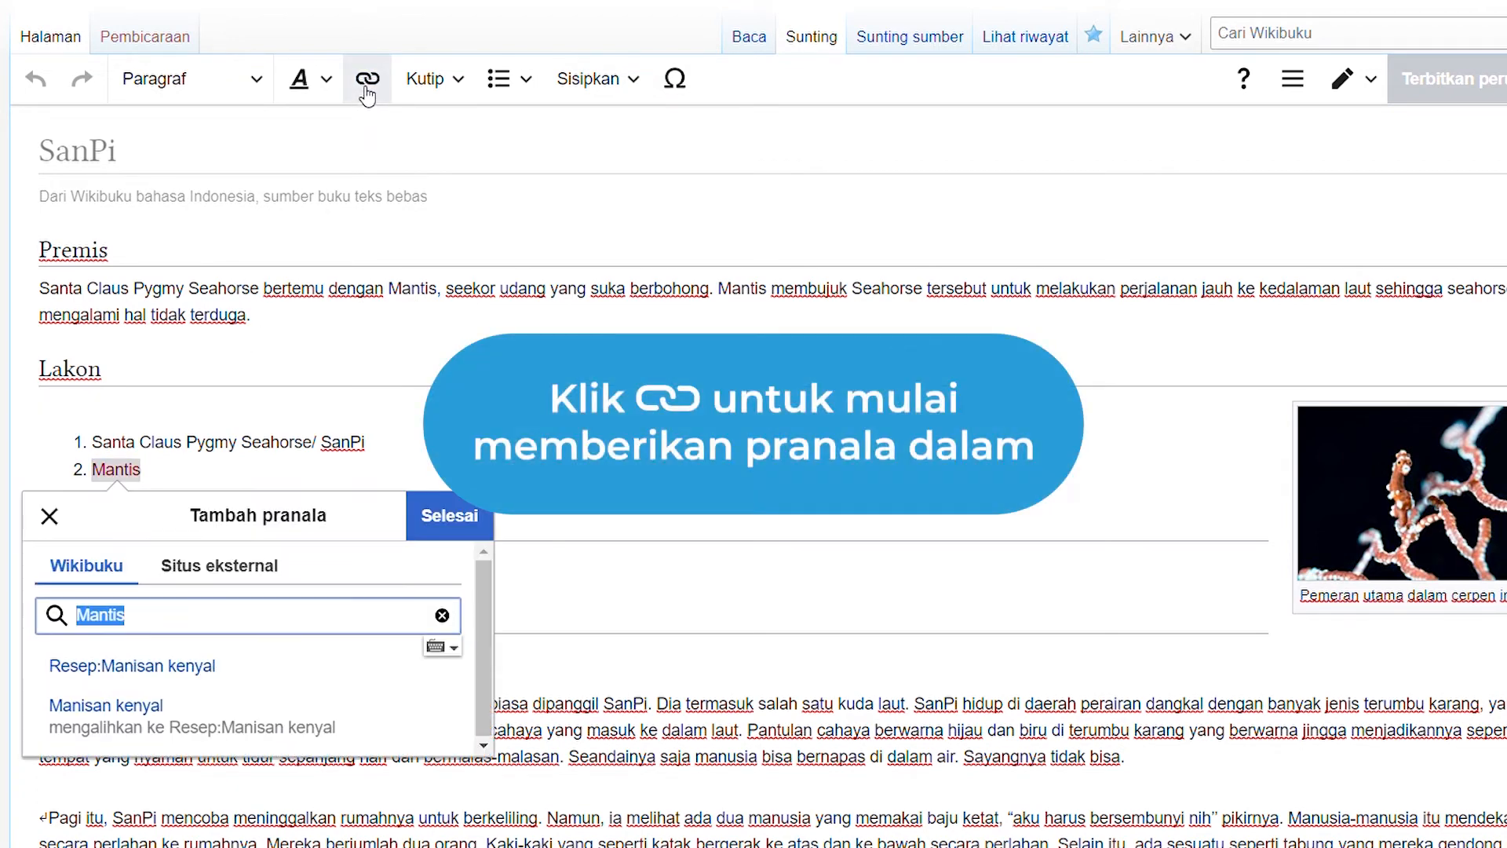
text(SanPi)
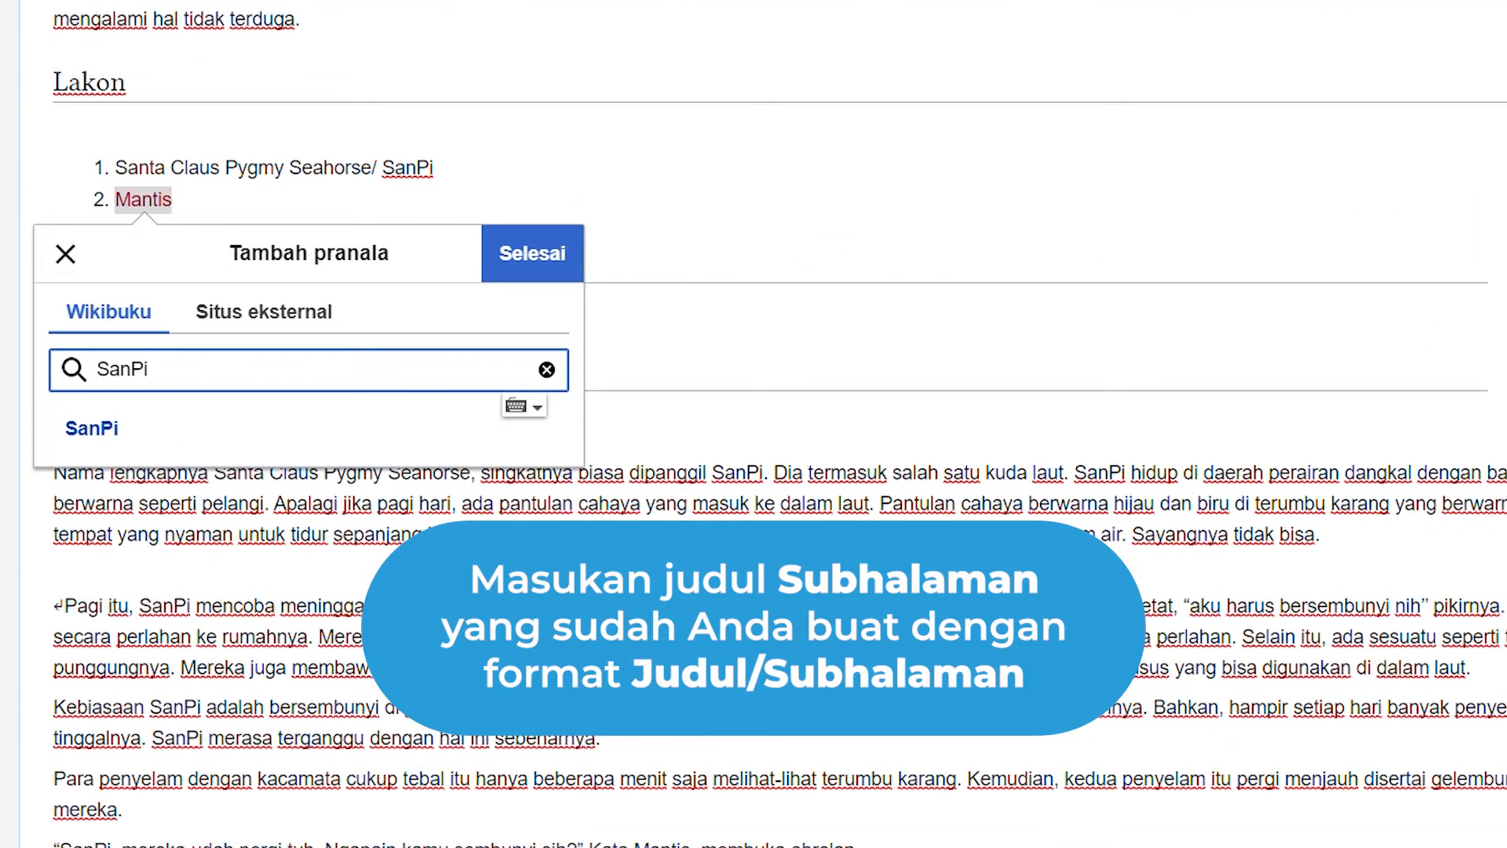
text(/Mantis)
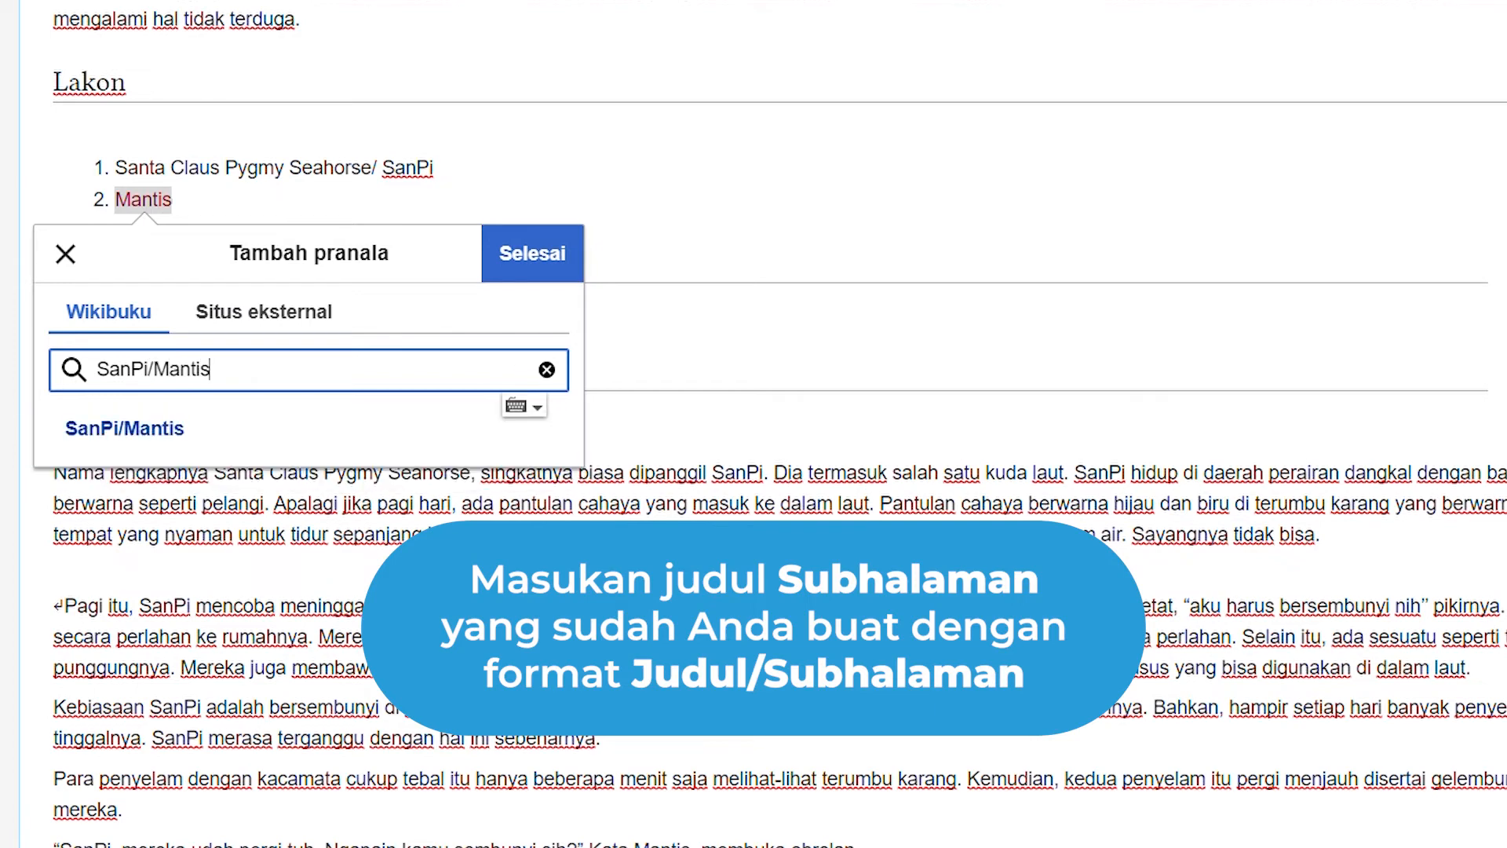
click(322, 446)
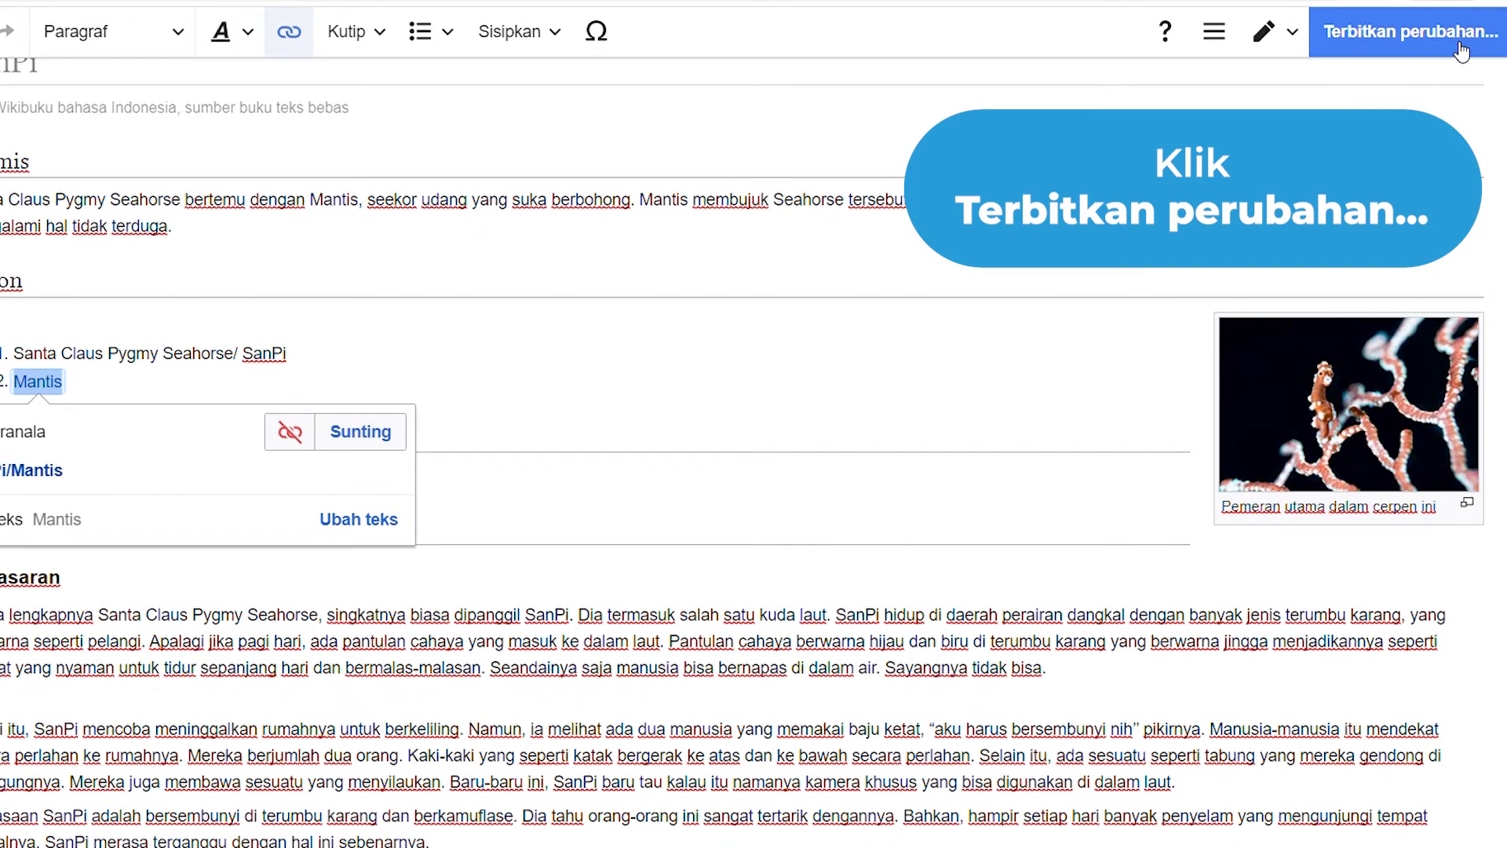
Publish the SanPi changes with the summary "Membuat pranala dalam ke halaman SanPi/Mantis" and follow the "Mantis" link under "Lakon"
click(1461, 52)
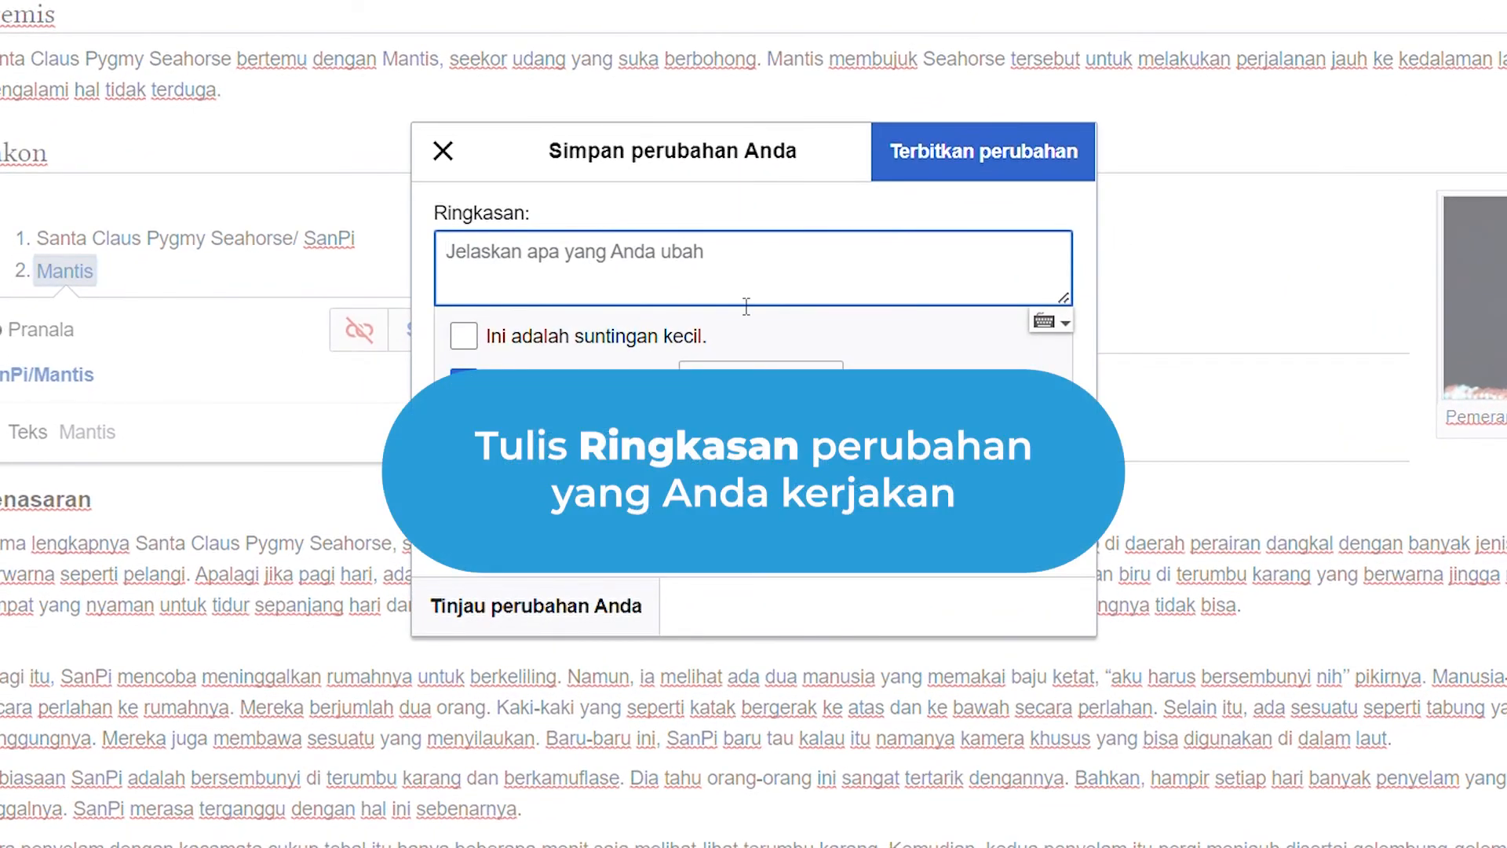
text(Memb)
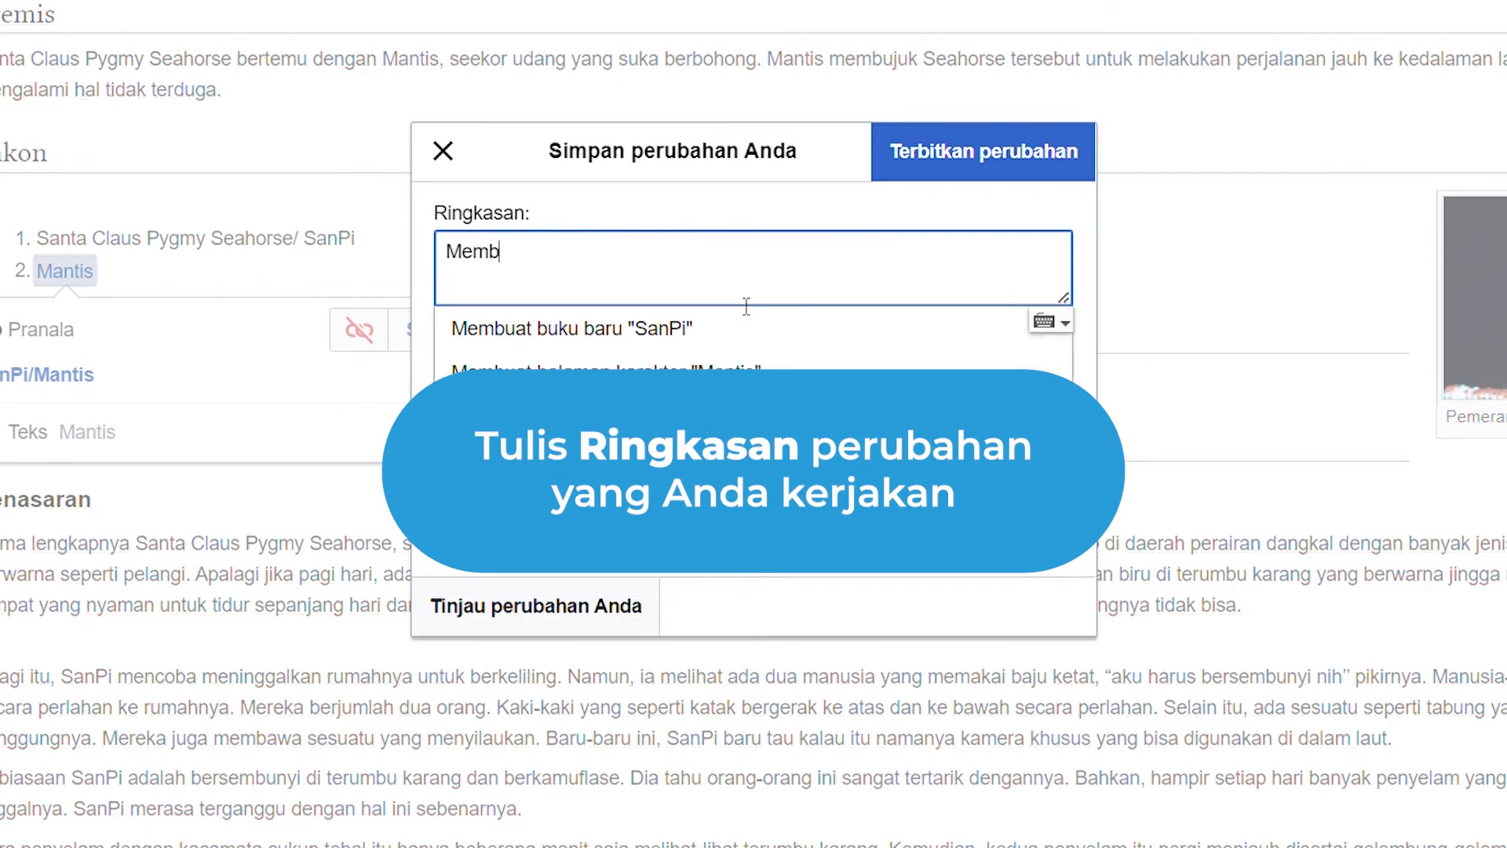
text(uat pr)
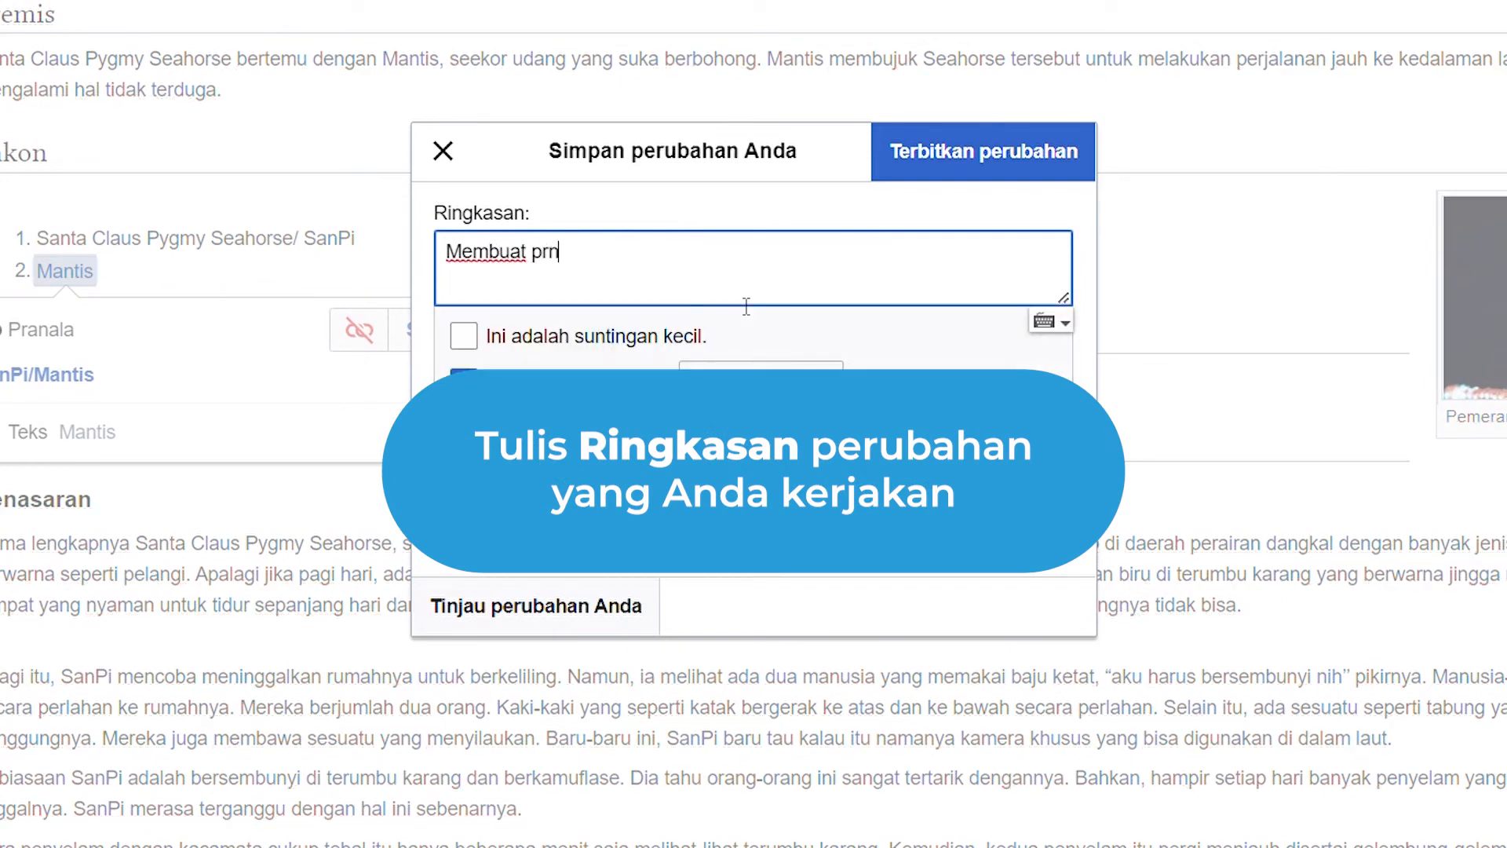
text(anala dalam ke)
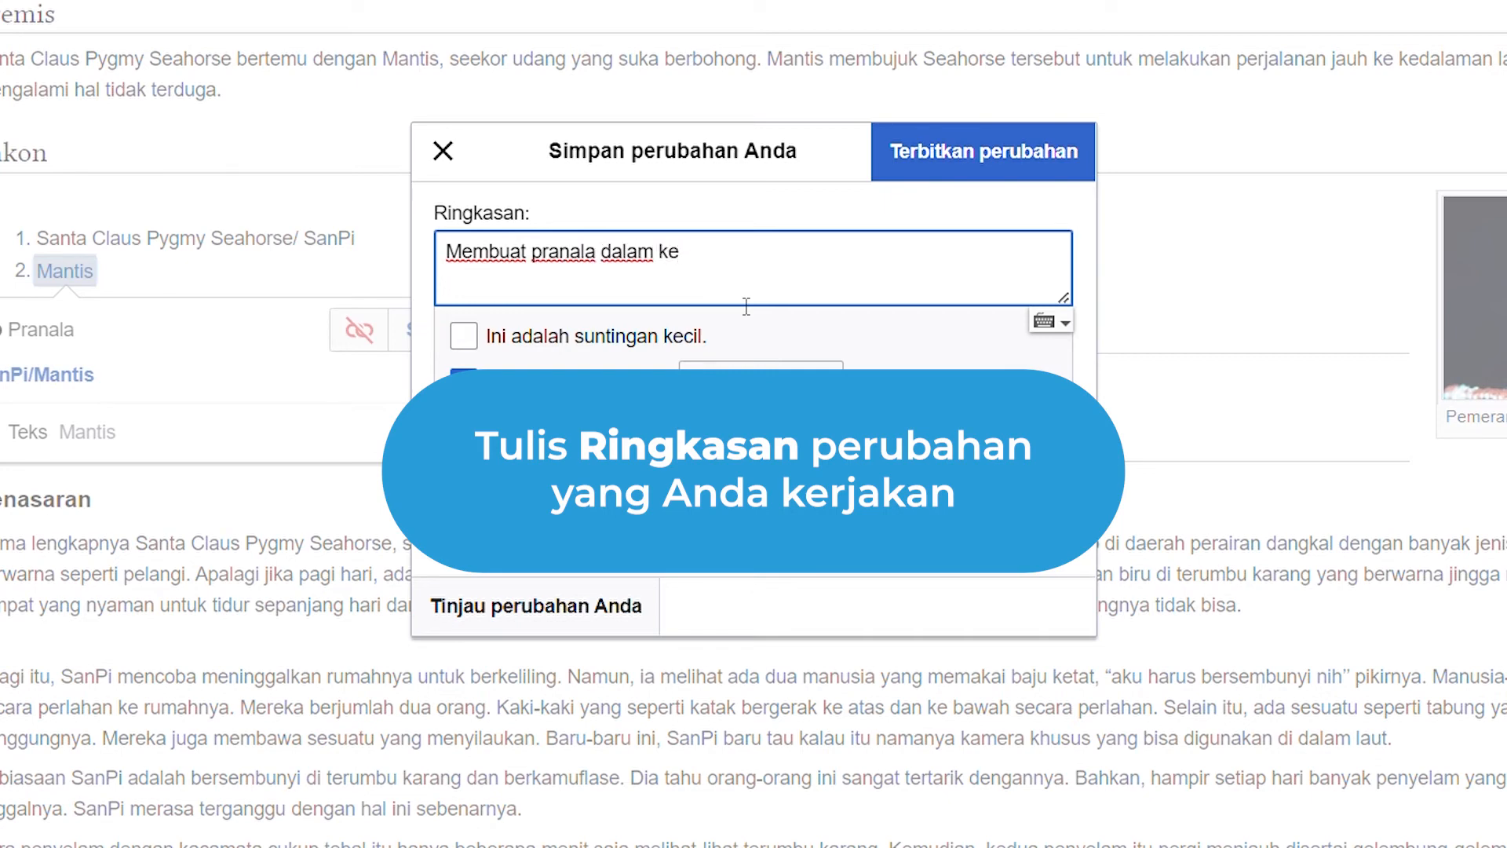
text( halaman San)
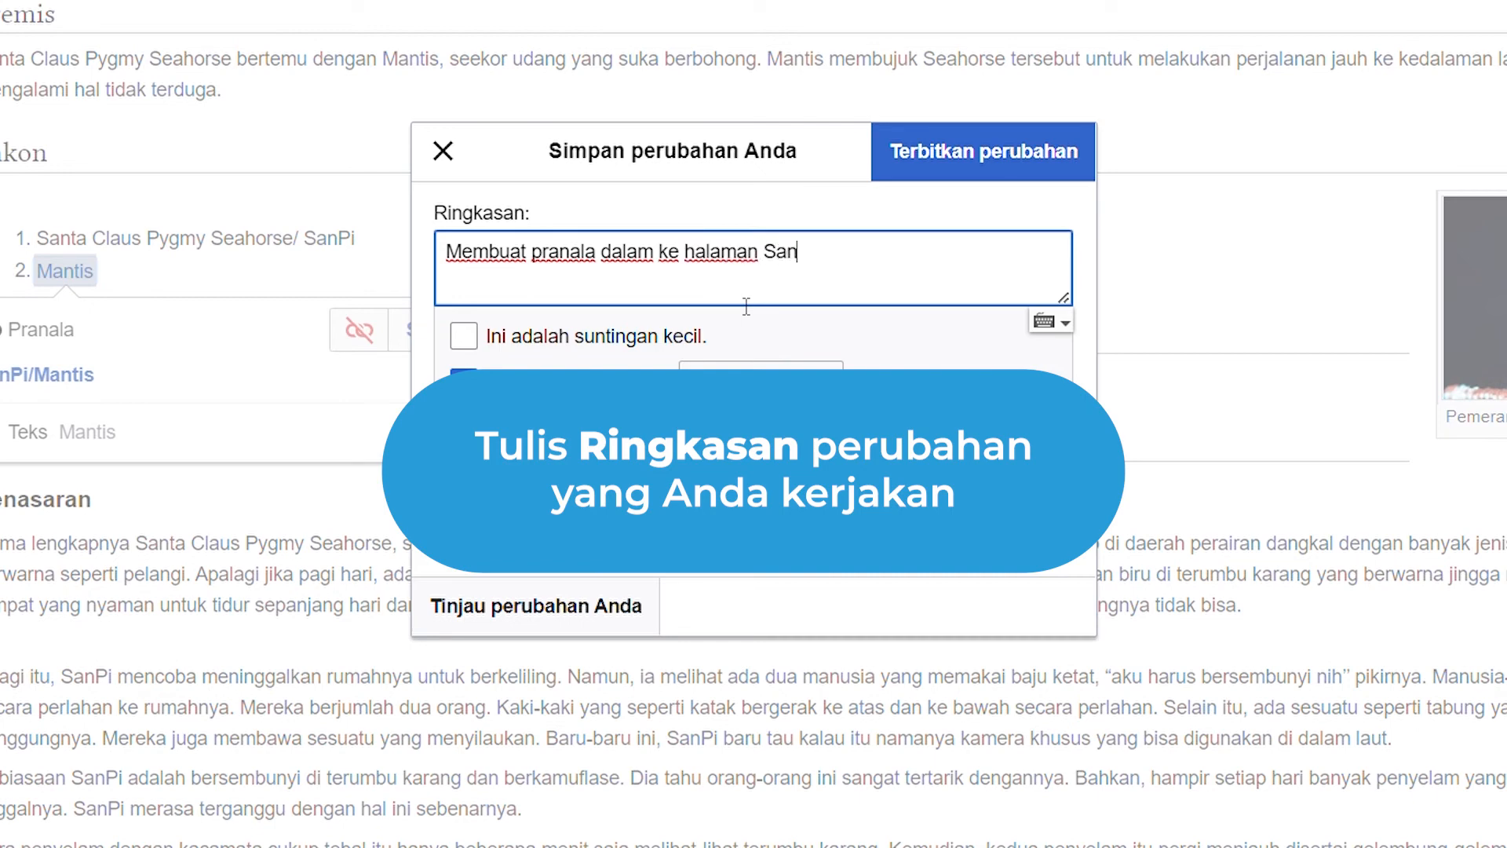
text(Pi/Mantis)
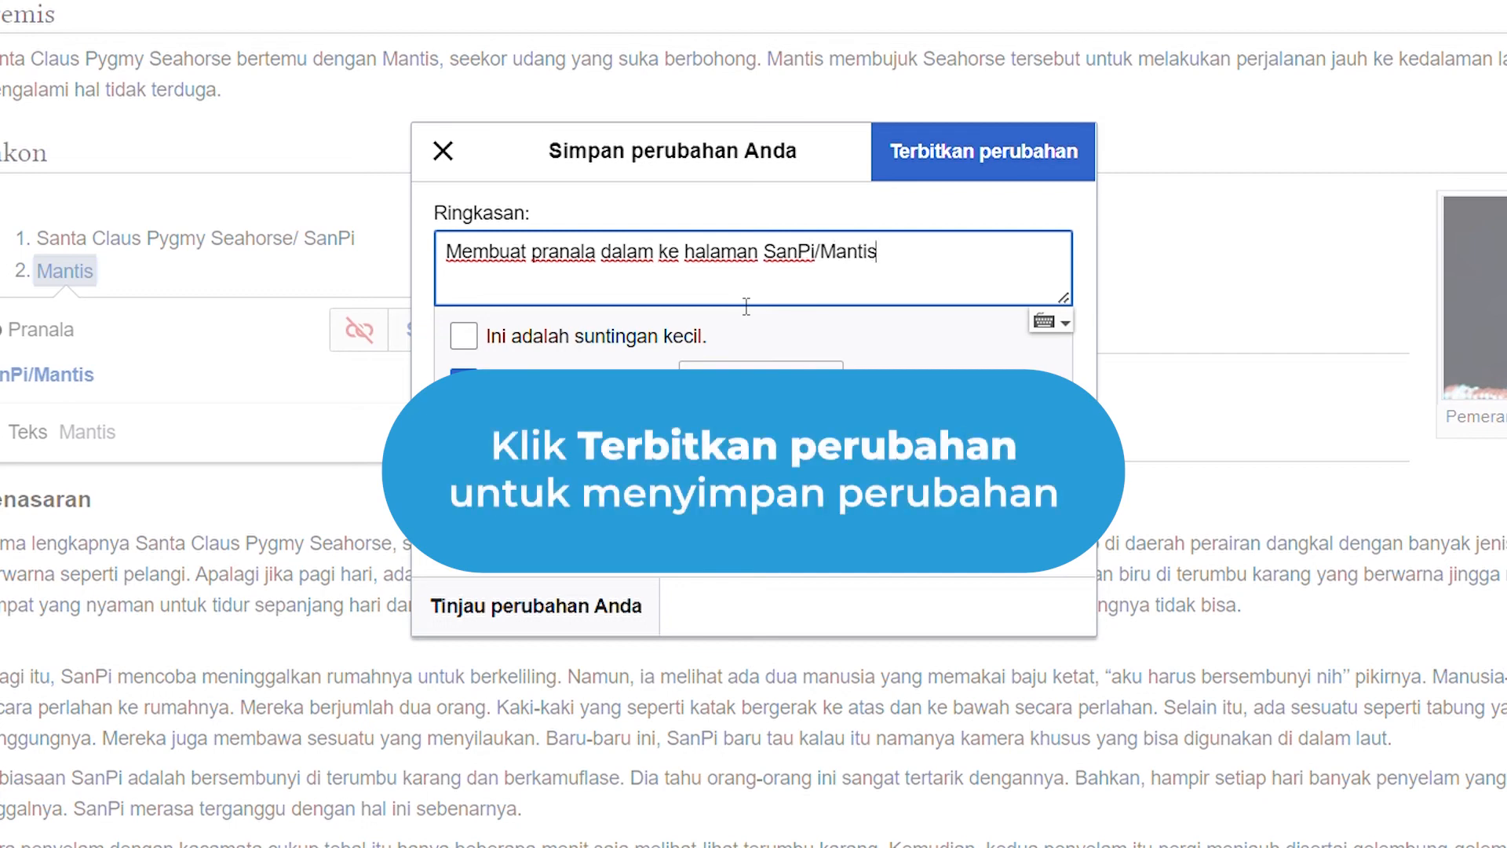
click(986, 159)
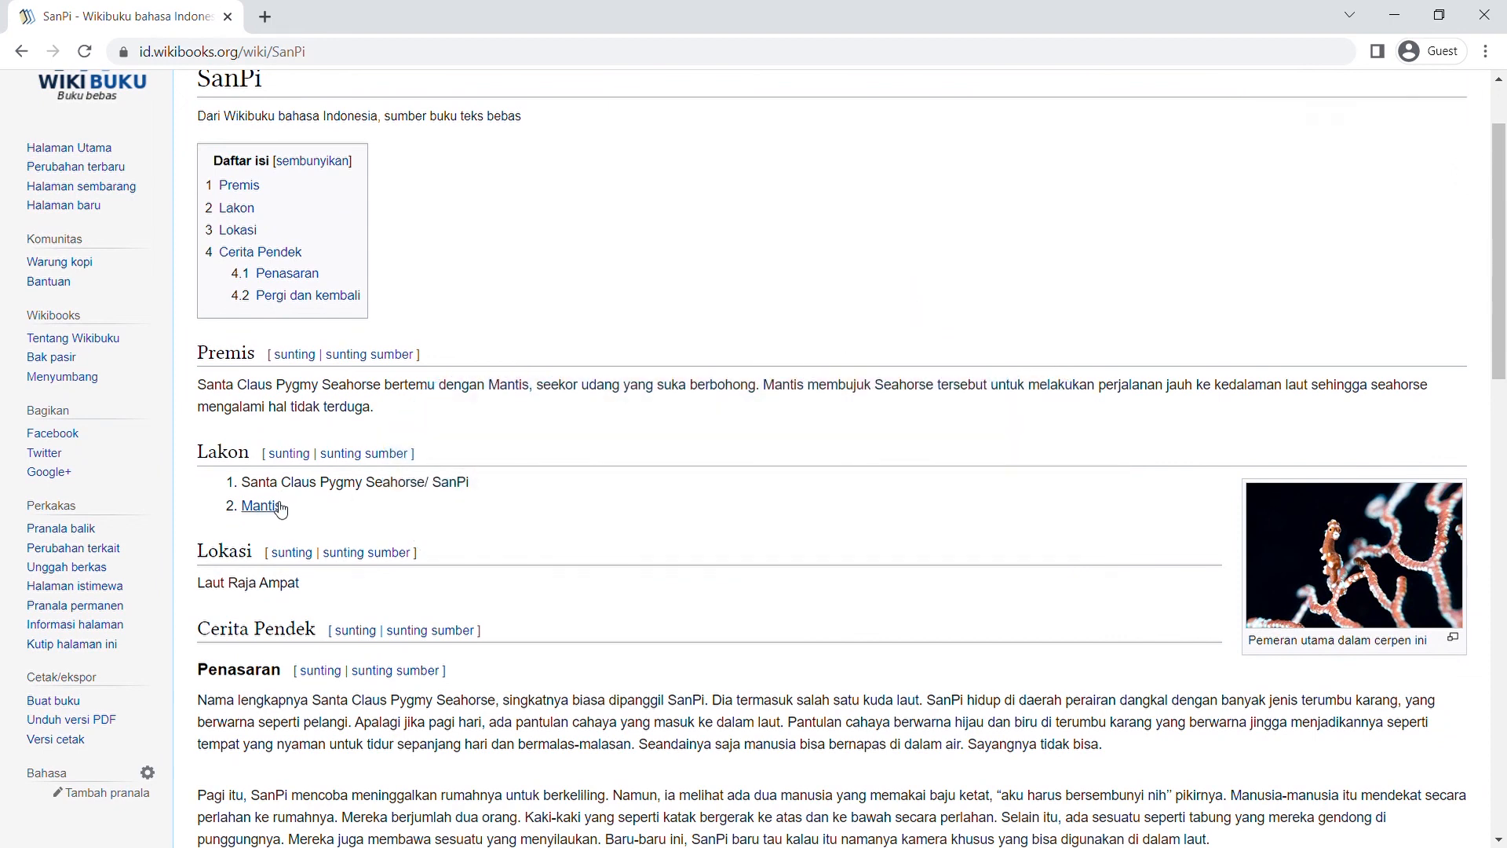
click(261, 506)
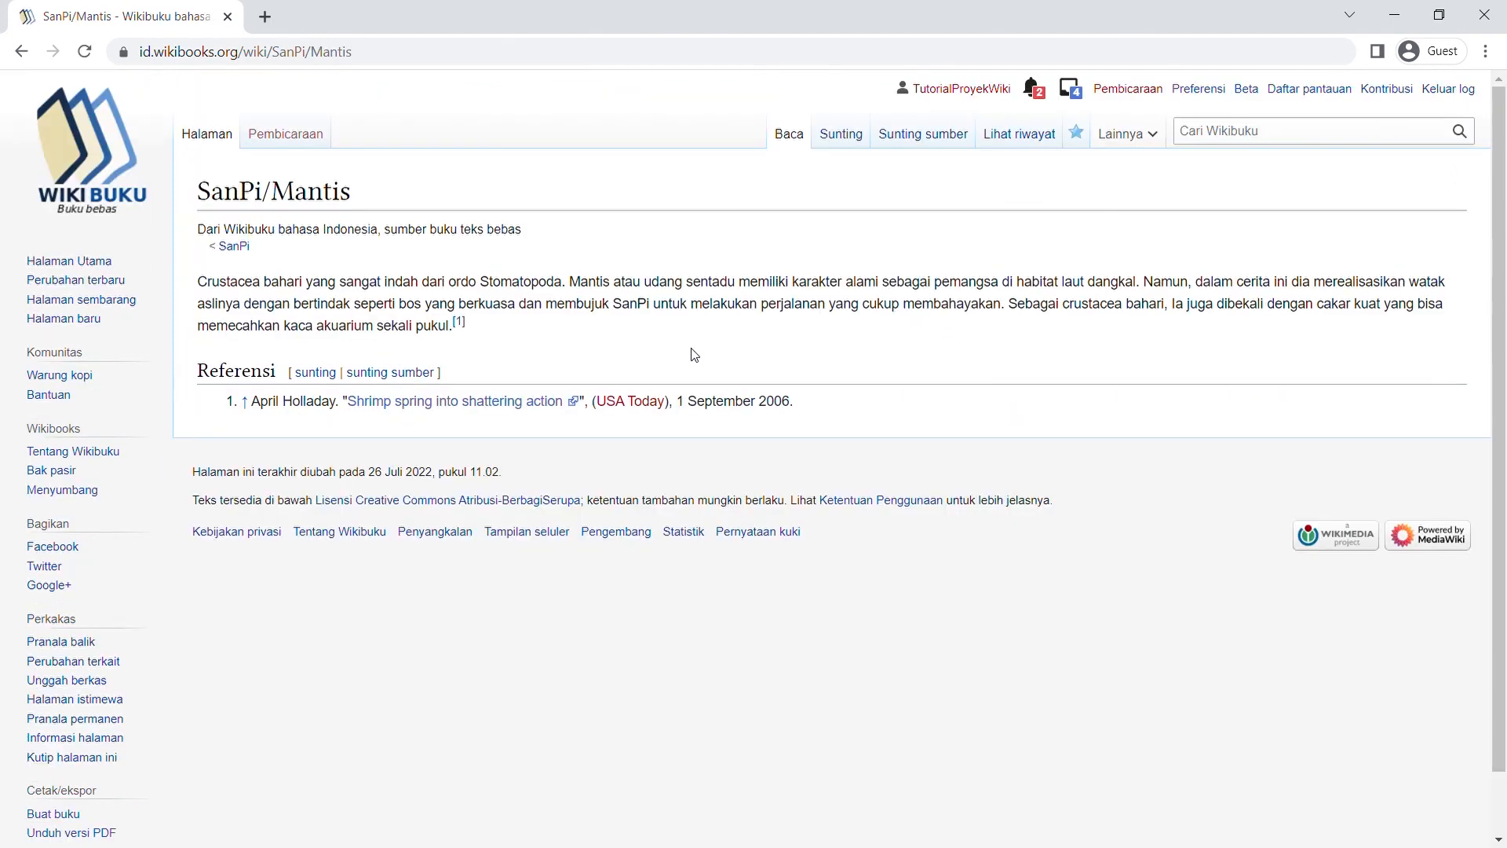